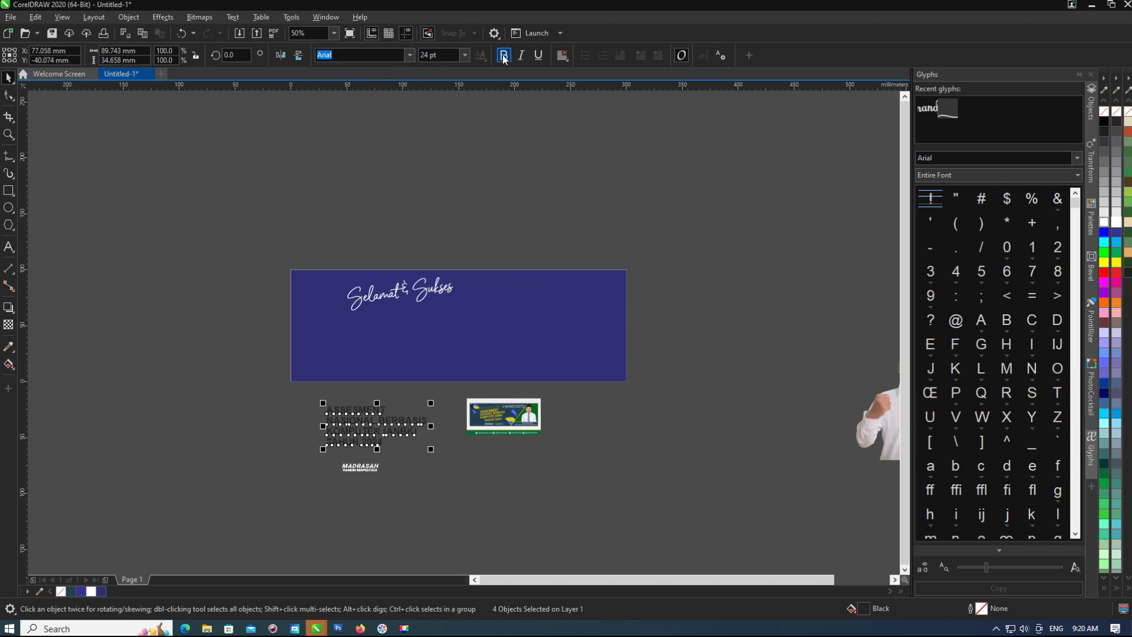
Move the ANBK text block onto the banner and fill it yellow.
left_click_drag(424, 331, 423, 330)
scroll(419, 318, "up", 1)
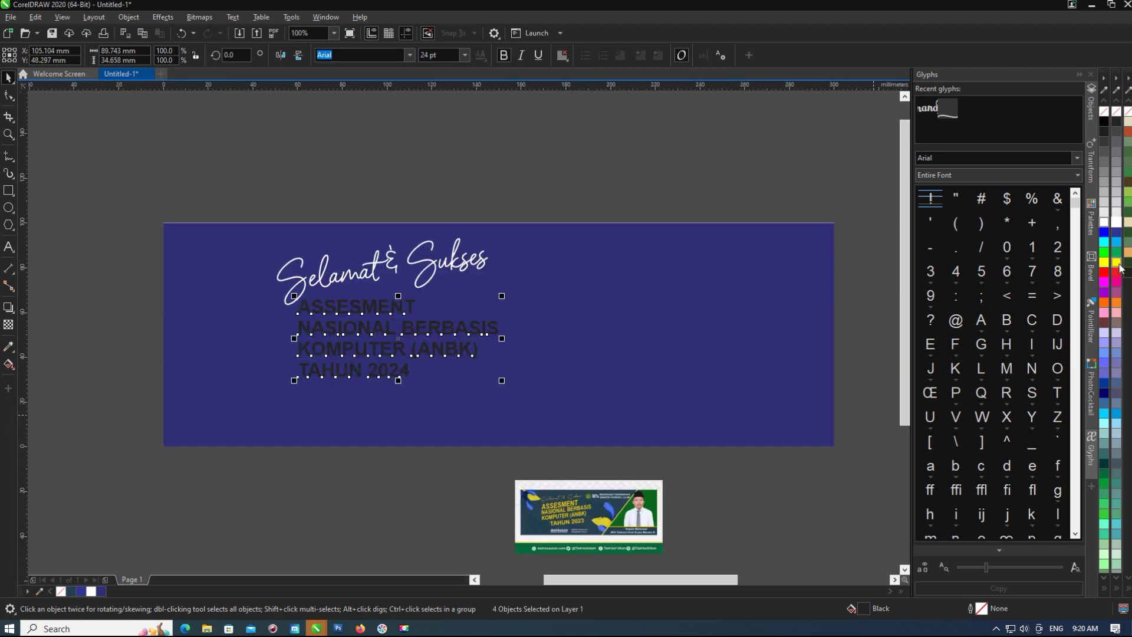
left_click(1116, 263)
scroll(371, 297, "up", 1)
left_click_drag(628, 296, 627, 278)
scroll(409, 299, "down", 1)
Undo the tilt and centring so the four title lines stand upright and left-aligned.
key("ctrl+e")
key("Escape")
scroll(404, 332, "up", 1)
left_click(395, 401)
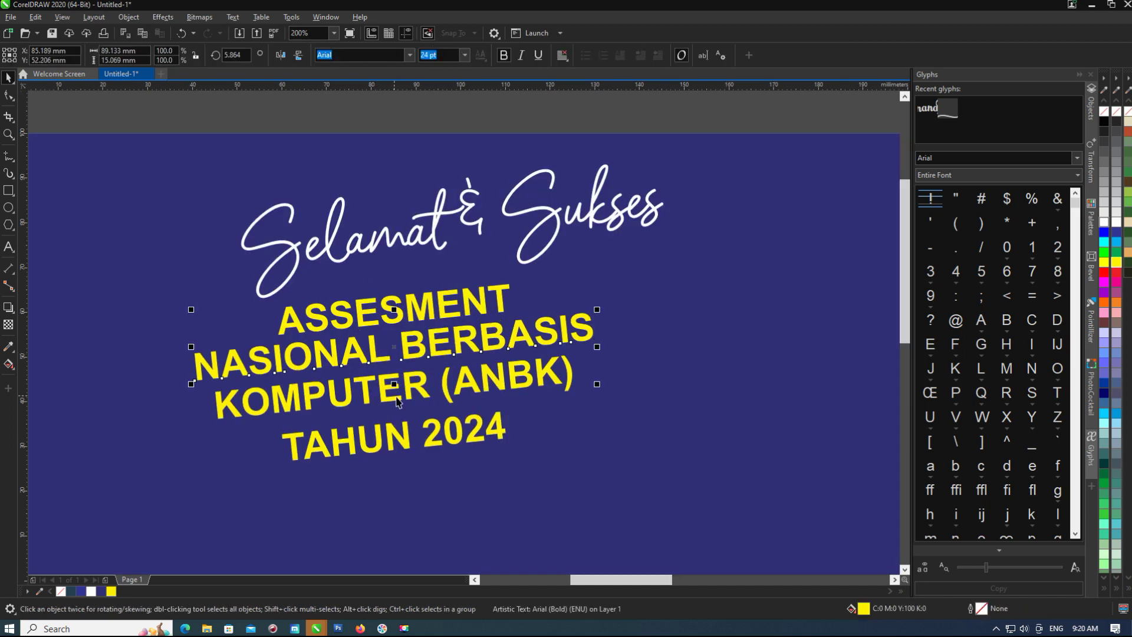
scroll(409, 449, "down", 1)
left_click_drag(118, 341, 552, 483)
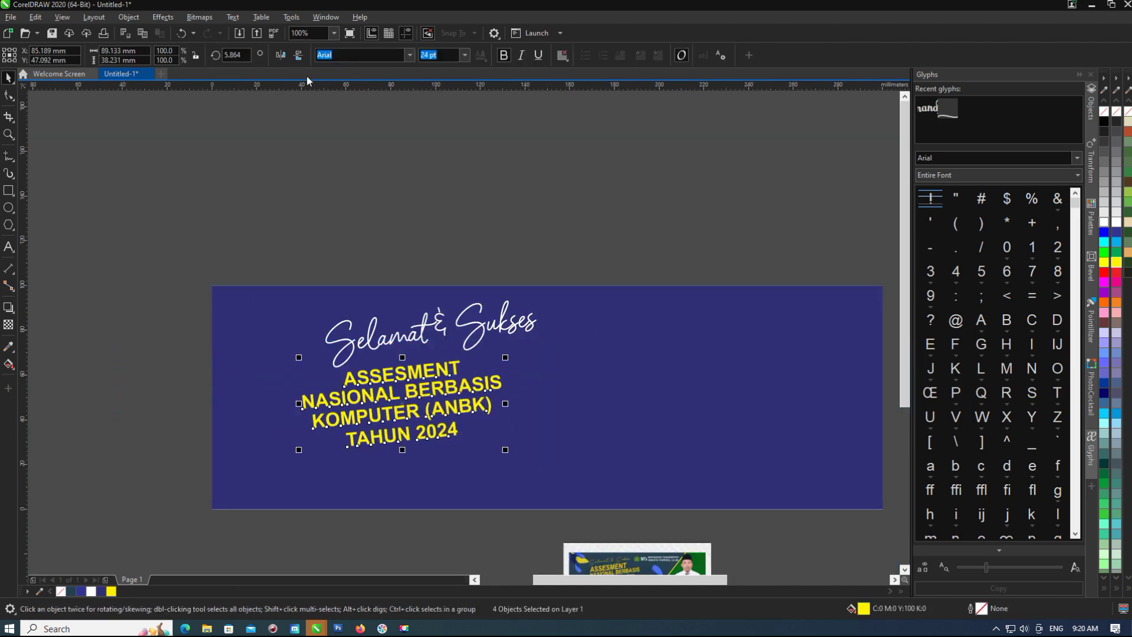
key("ctrl+z")
key("ctrl+z")
key("ctrl+z")
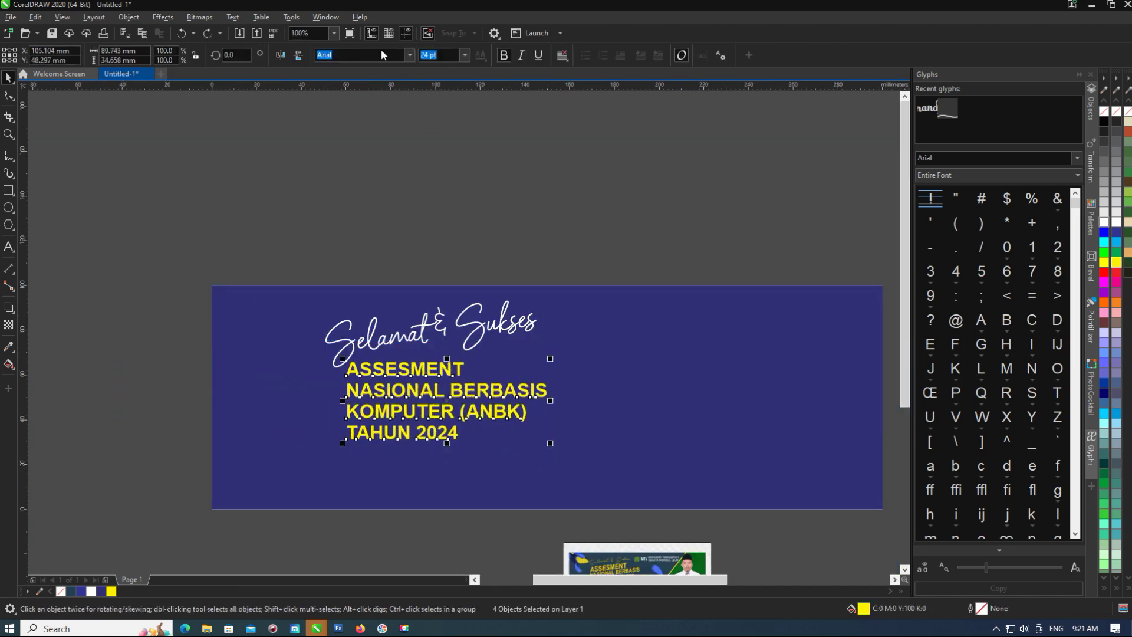
Set the yellow title's font to Impact.
left_click(409, 55)
scroll(389, 187, "down", 2)
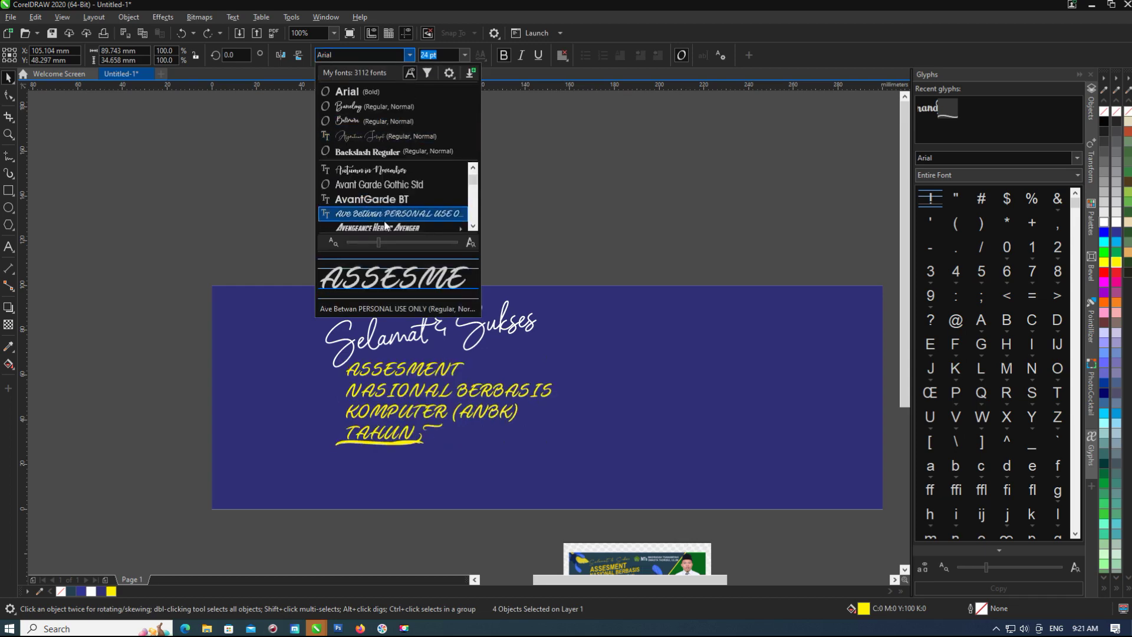
type("Impact")
key("Return")
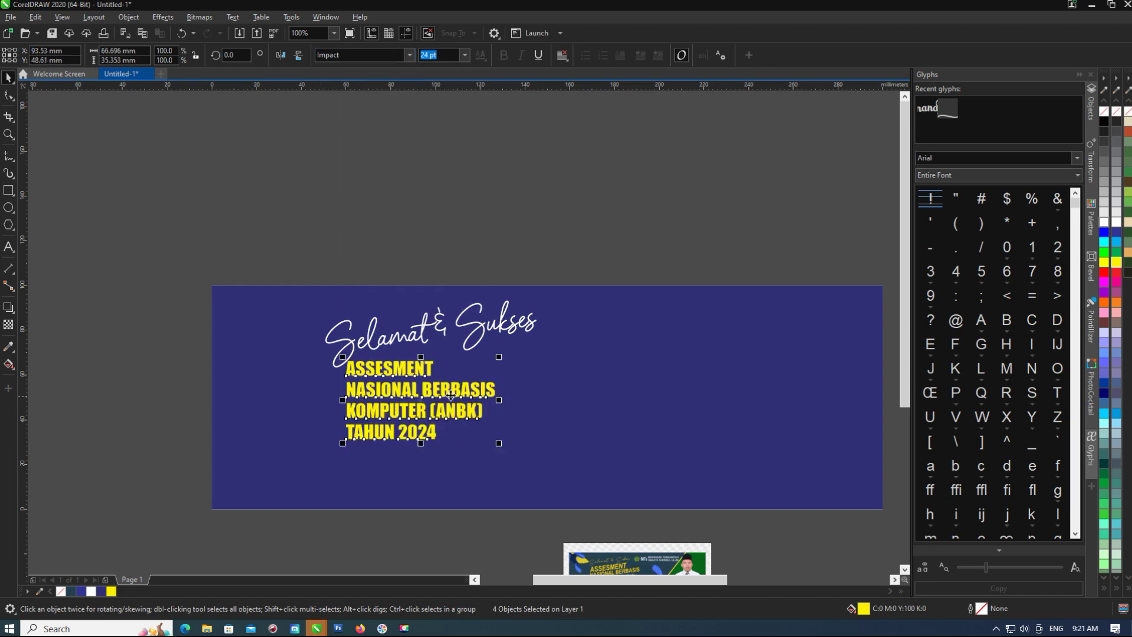
scroll(498, 473, "down", 1)
scroll(386, 377, "up", 2)
scroll(386, 330, "down", 1)
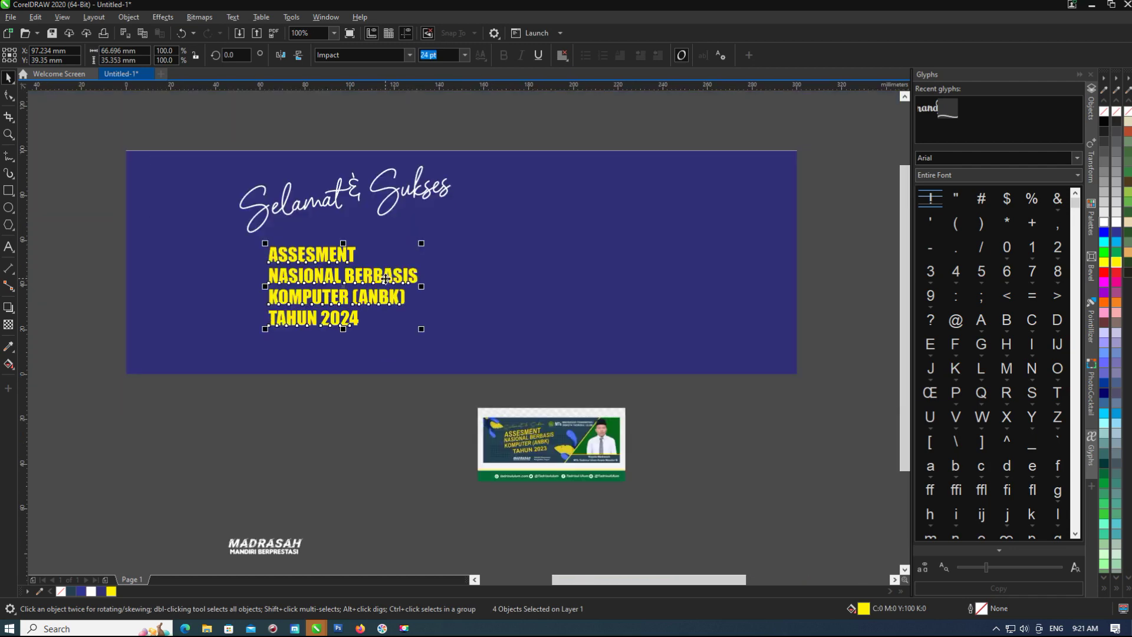
Tilt the title slightly and move the KOMPUTER and TAHUN 2024 lines closer together.
left_click(407, 268)
mouse_move(421, 243)
left_mouse_down()
mouse_move(425, 222)
mouse_move(429, 231)
left_mouse_up()
key("Escape")
scroll(333, 280, "up", 2)
left_click(354, 251)
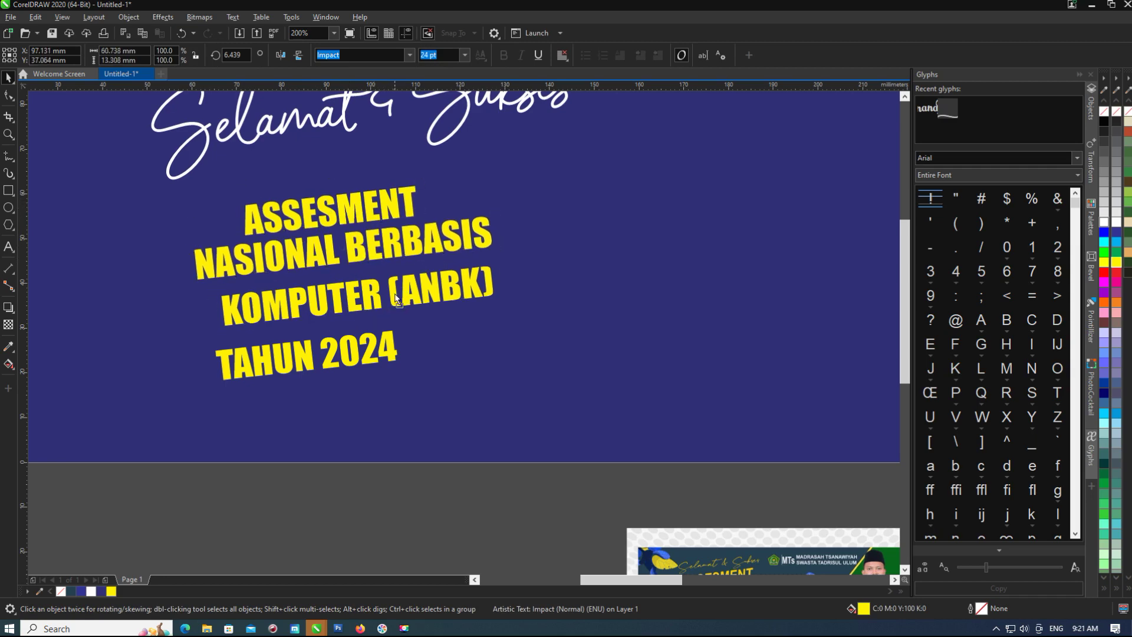
left_click_drag(396, 298, 448, 307)
left_click_drag(330, 360, 341, 330)
scroll(361, 354, "down", 2)
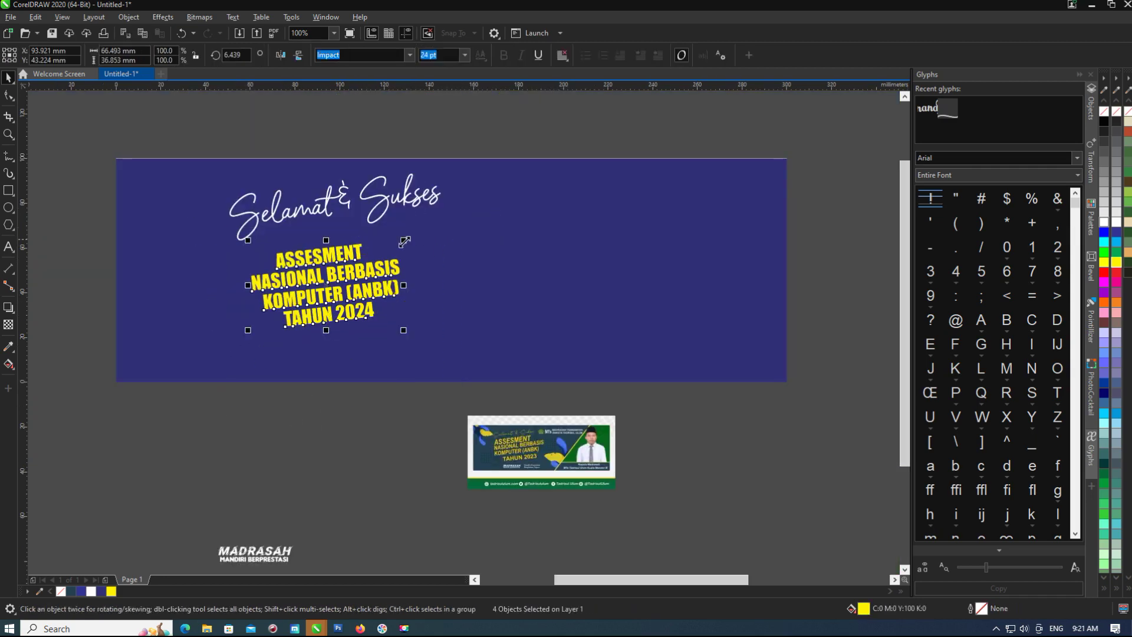
Enlarge and reposition the title block, and switch its font to Herkules.
left_click_drag(404, 241, 463, 207)
left_click_drag(371, 215, 362, 233)
left_click_drag(444, 226, 448, 222)
left_click(410, 55)
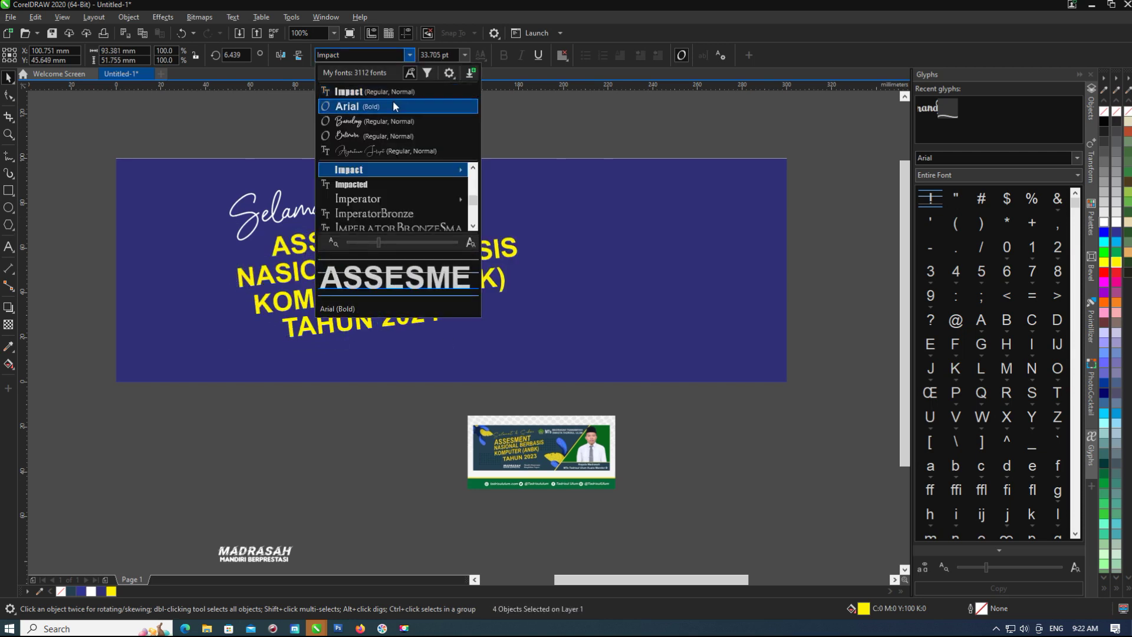
scroll(386, 184, "down", 2)
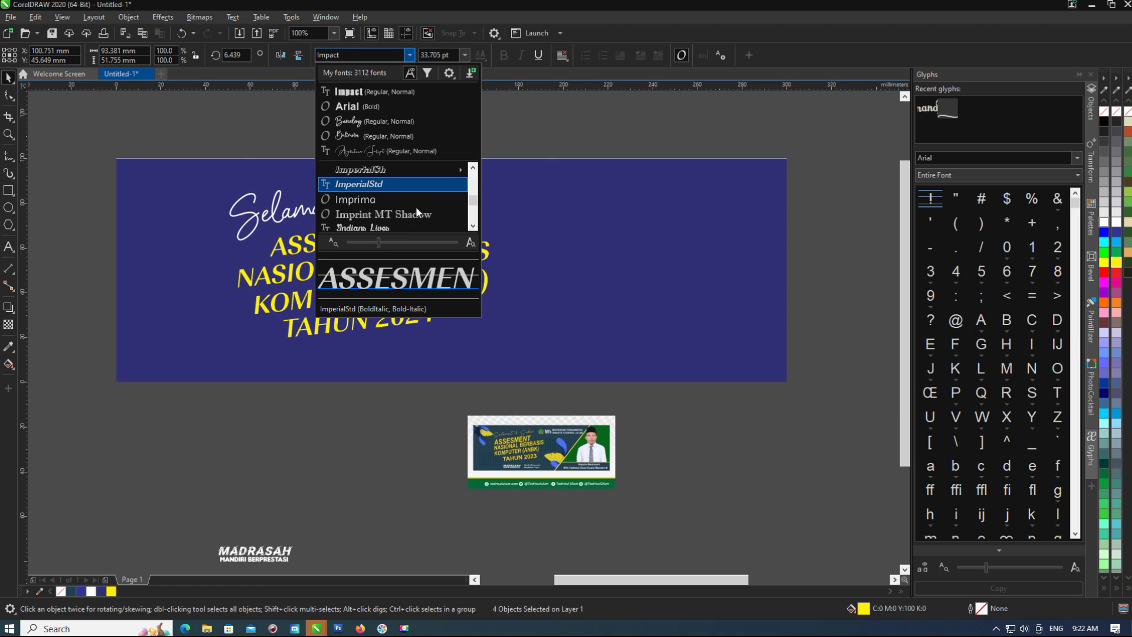
scroll(384, 203, "up", 5)
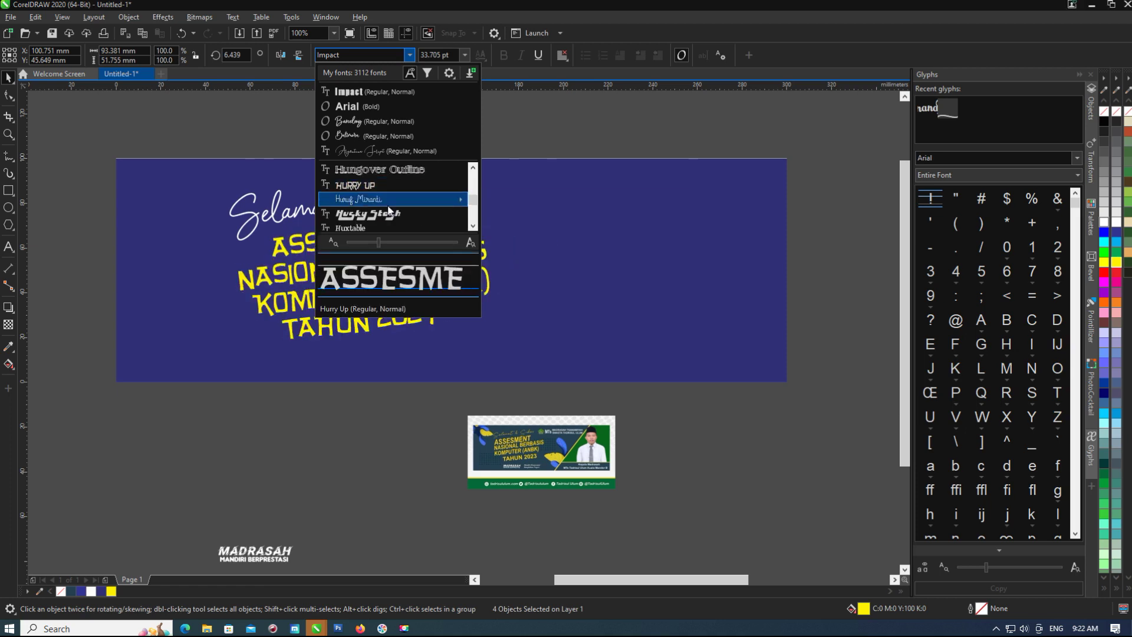
scroll(388, 209, "up", 2)
scroll(387, 206, "up", 5)
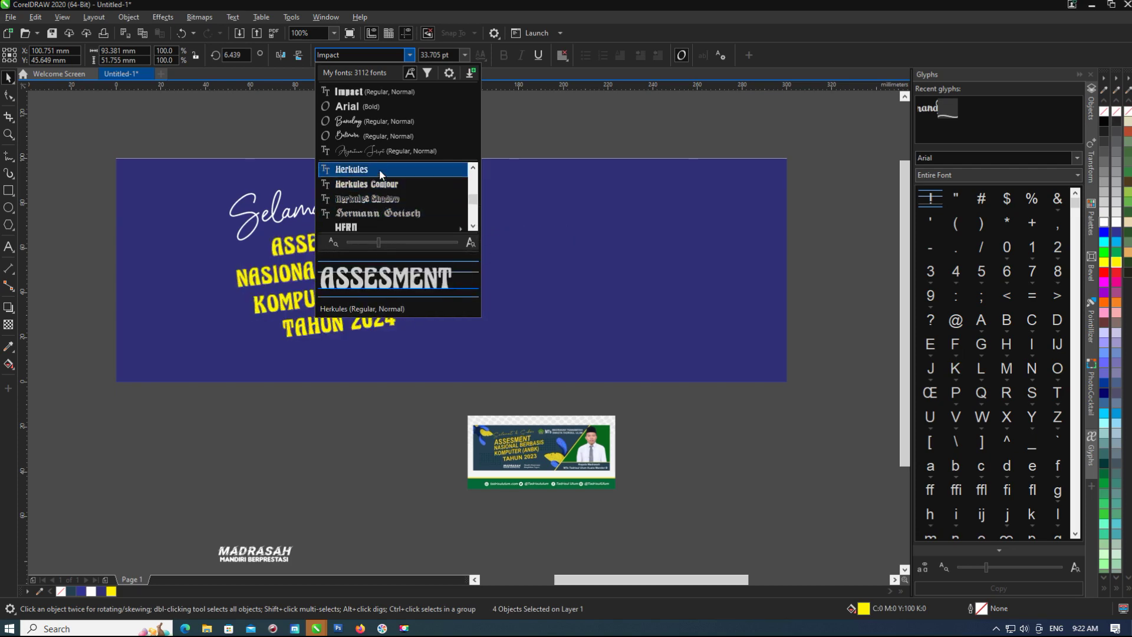
key("Escape")
Tighten the title's line spacing and shift the group slightly left.
left_click(353, 359)
scroll(342, 263, "up", 2)
scroll(311, 407, "down", 2)
left_click(365, 307)
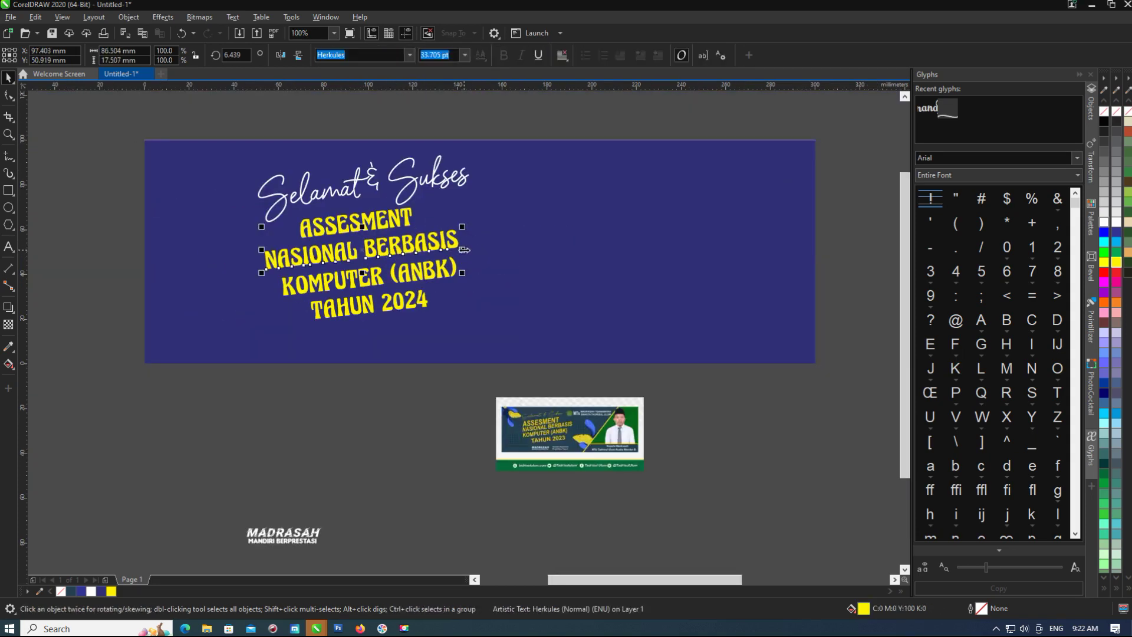
left_click(413, 224)
scroll(406, 263, "up", 2)
key("ctrl+z")
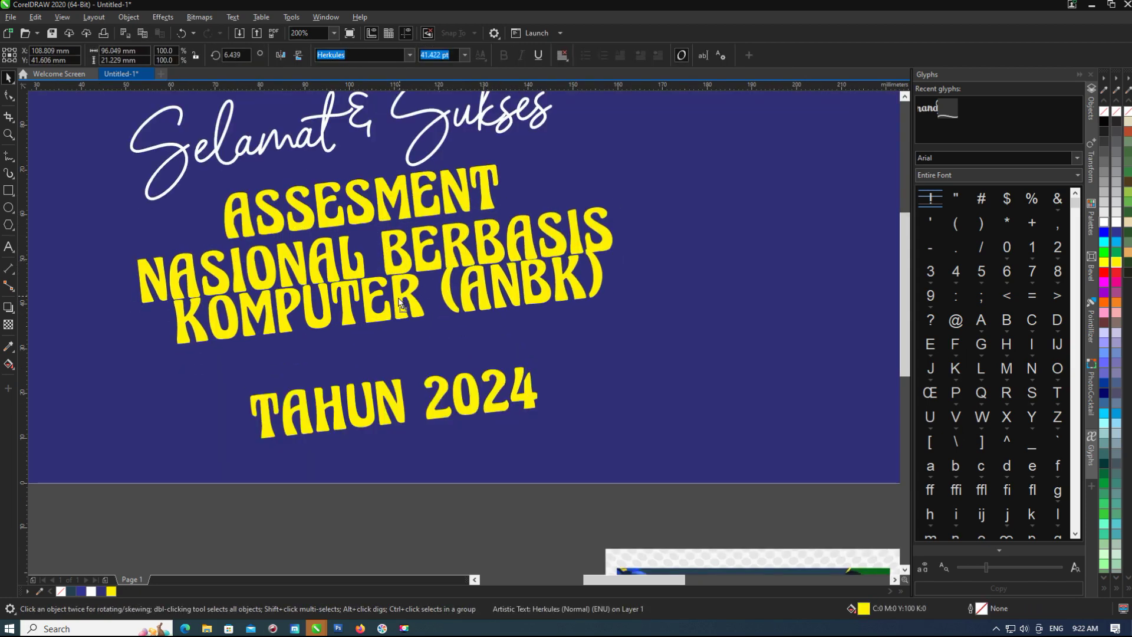
key("ctrl+z")
scroll(158, 475, "down", 2)
left_click_drag(406, 275, 402, 274)
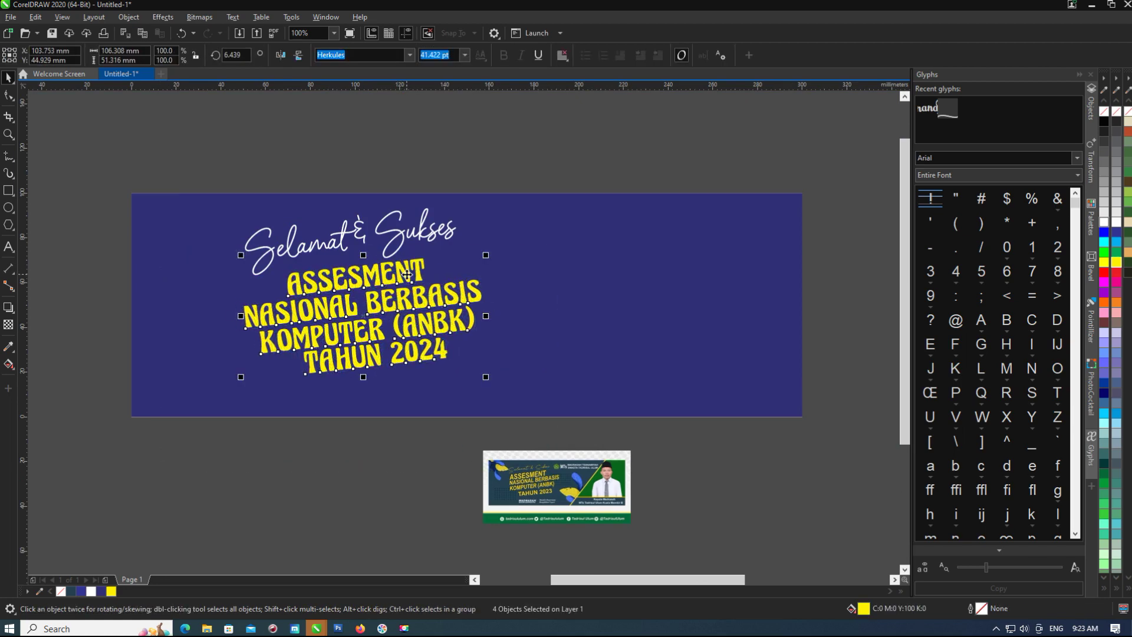
Reduce the four-line title's tilt to about 3.8°.
left_click(398, 274)
scroll(403, 303, "up", 2)
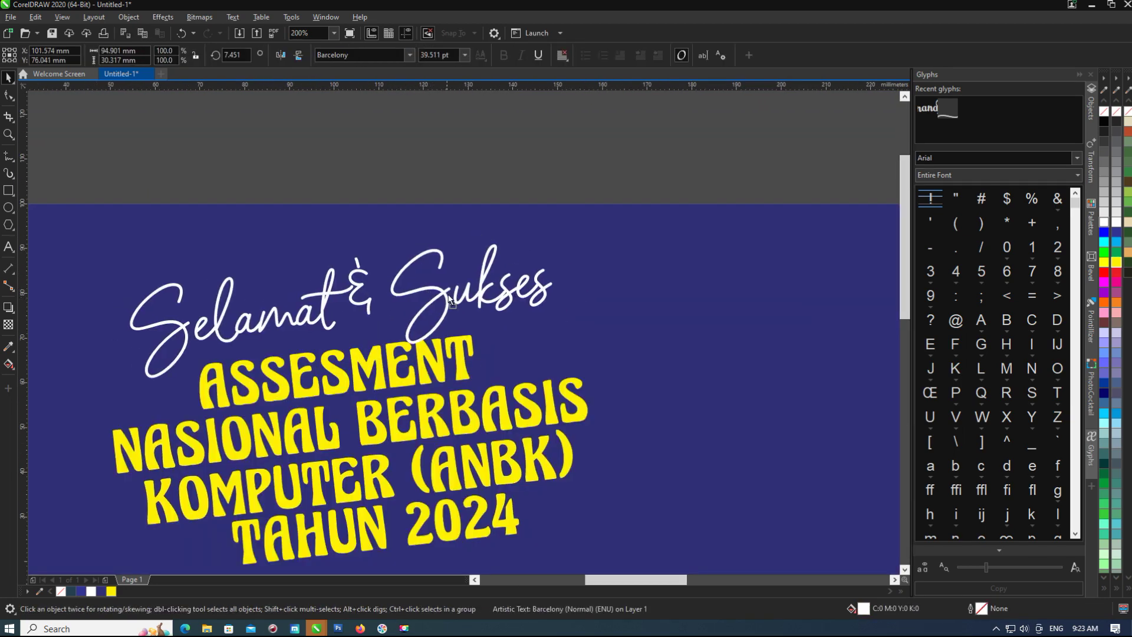
scroll(432, 425, "down", 4)
scroll(401, 355, "up", 2)
left_click(402, 355)
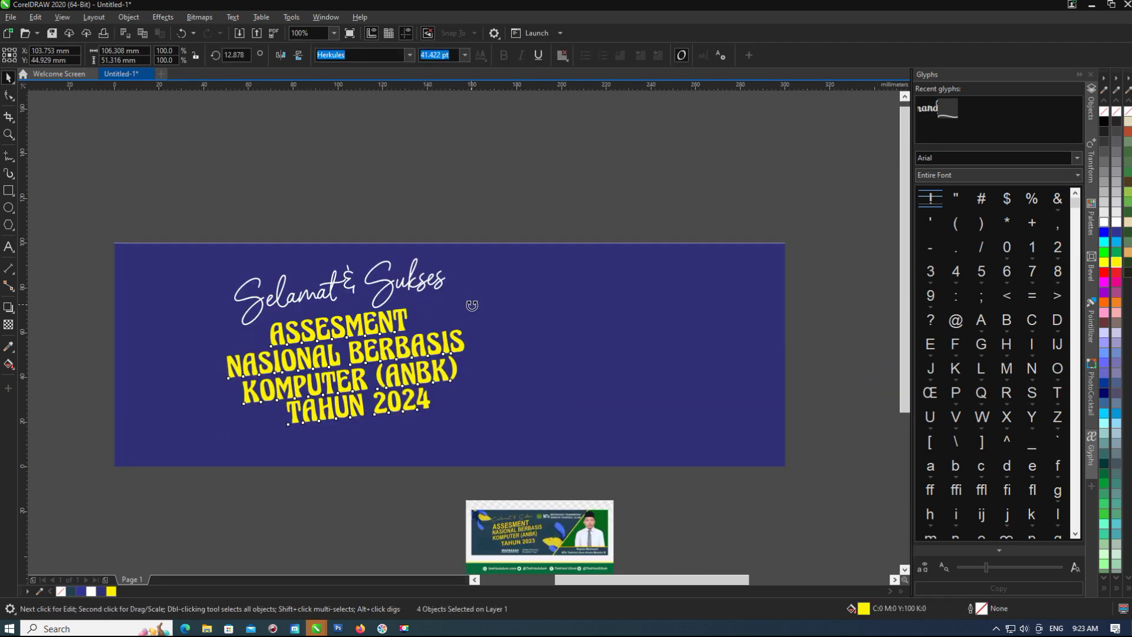
left_click_drag(472, 305, 475, 323)
scroll(398, 323, "down", 2)
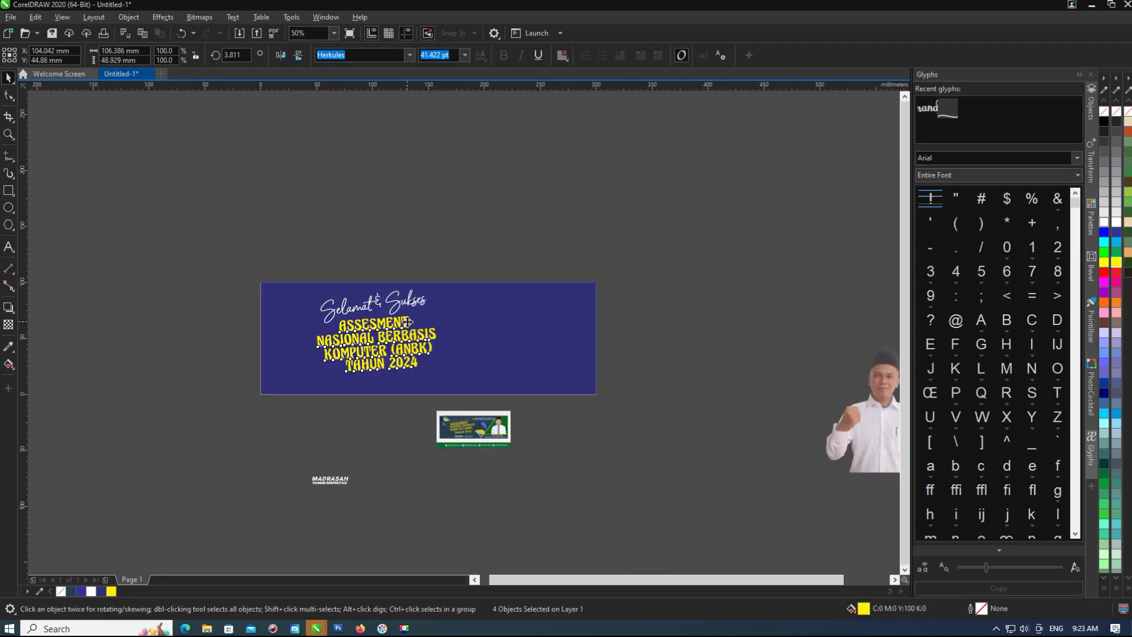
Place a copy of the title above the banner and convert it to curves.
left_click_drag(413, 210, 413, 210)
right_click(407, 208)
left_click(511, 144)
scroll(384, 202, "up", 2)
left_click(406, 285)
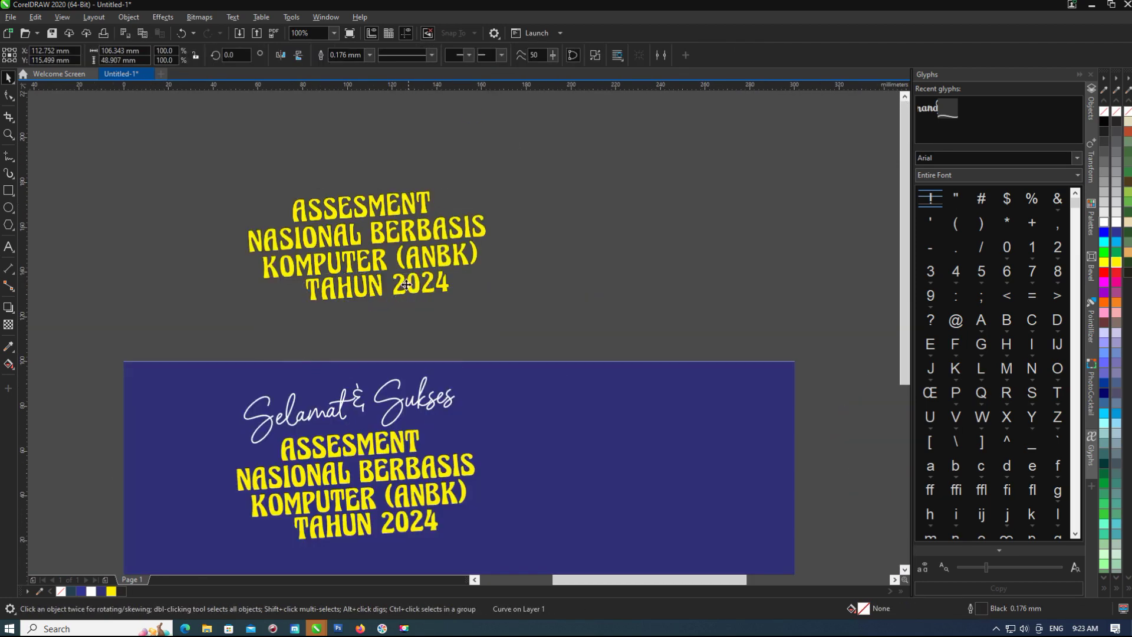
left_click_drag(581, 138, 193, 323)
scroll(379, 250, "down", 2)
Add an outside contour to the title with a reduced offset and rounded corners.
left_click(8, 307)
left_click(35, 321)
left_click(305, 55)
scroll(318, 241, "up", 4)
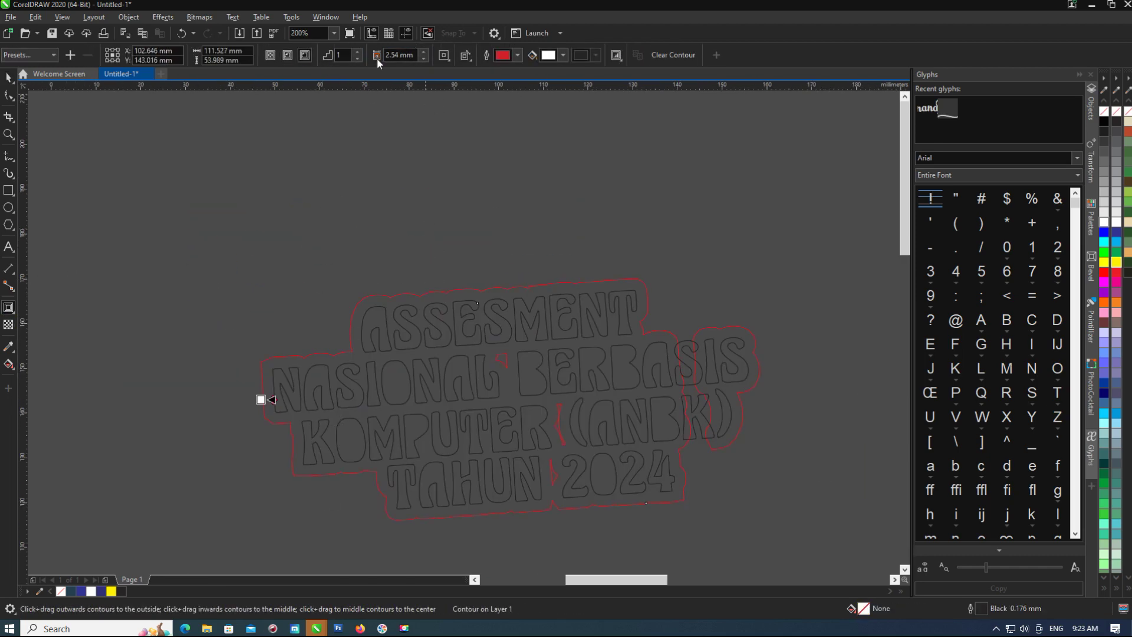
scroll(328, 371, "up", 2)
left_click_drag(281, 373, 253, 373)
left_click(454, 84)
key("ctrl+z")
scroll(338, 393, "down", 1)
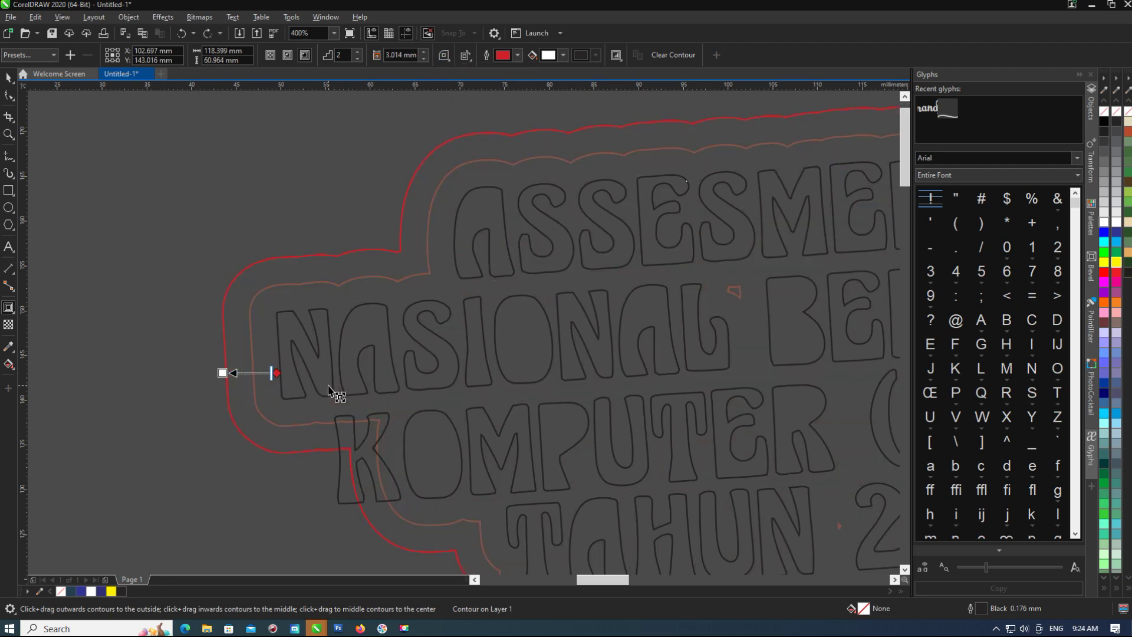
scroll(294, 379, "down", 1)
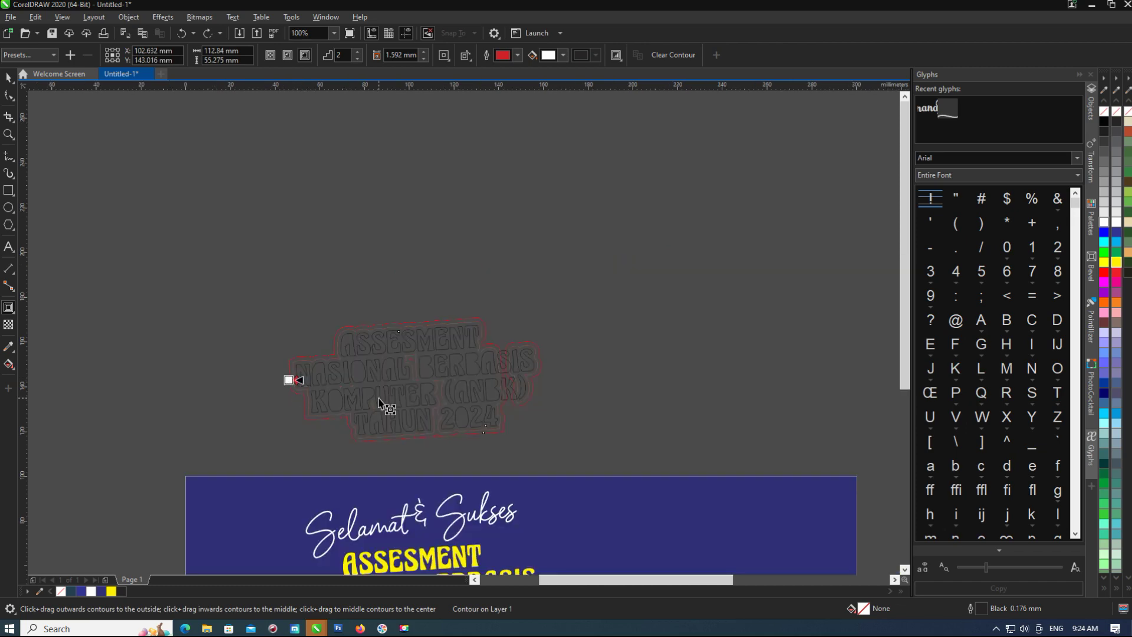
left_click(7, 77)
scroll(462, 343, "down", 1)
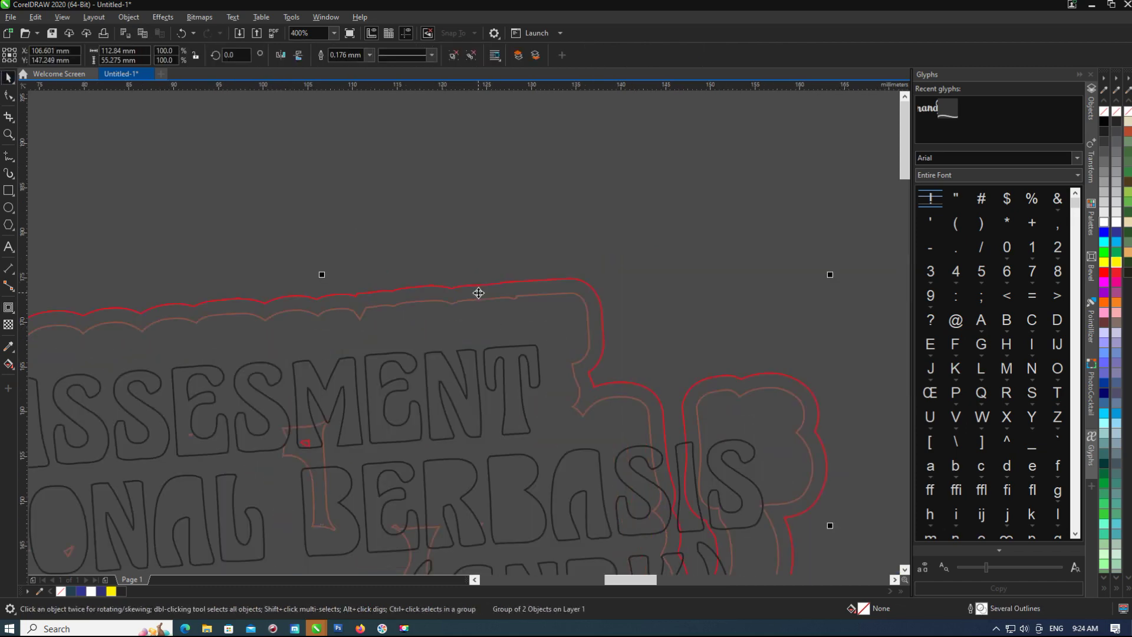
scroll(491, 464, "up", 2)
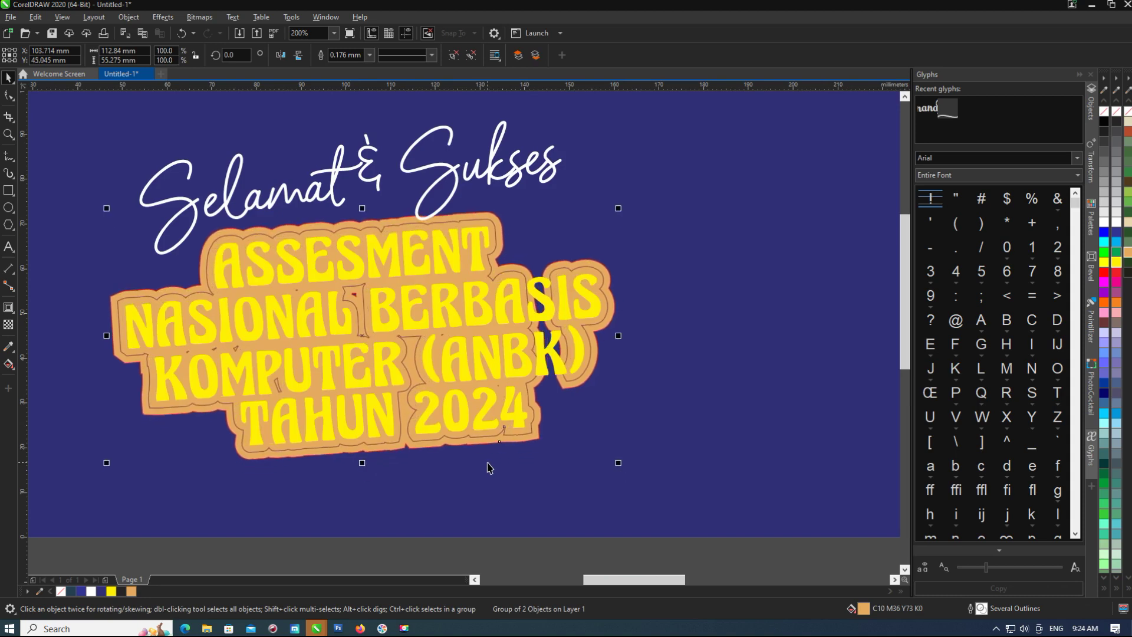
Colour the contour behind the title navy blue.
left_click(607, 283, "ctrl")
left_click(1116, 232)
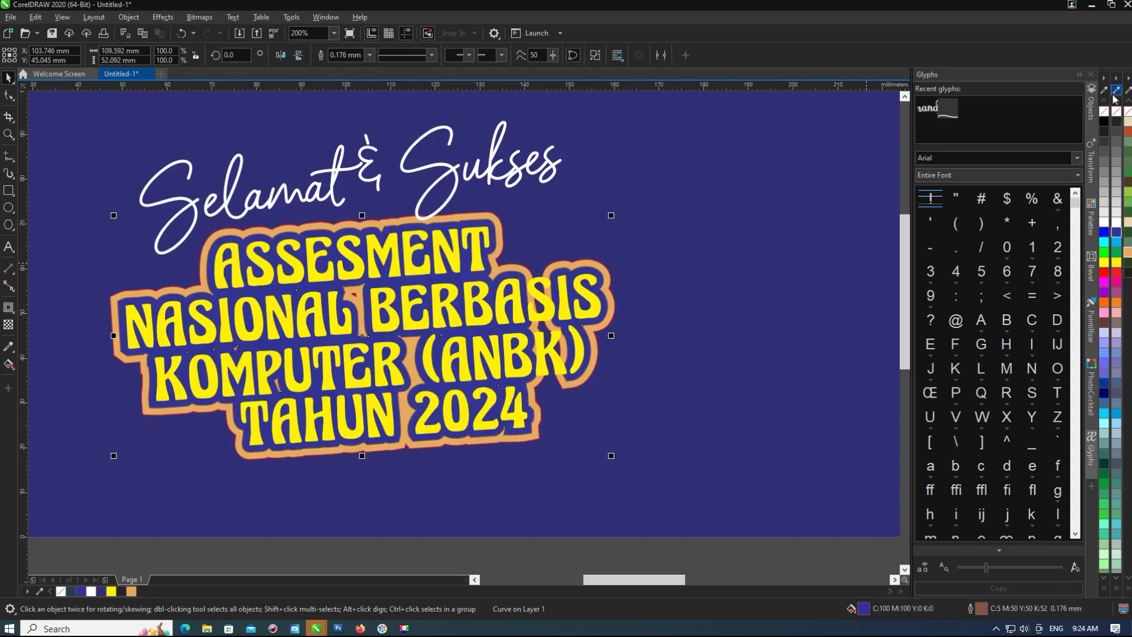
key("Tab")
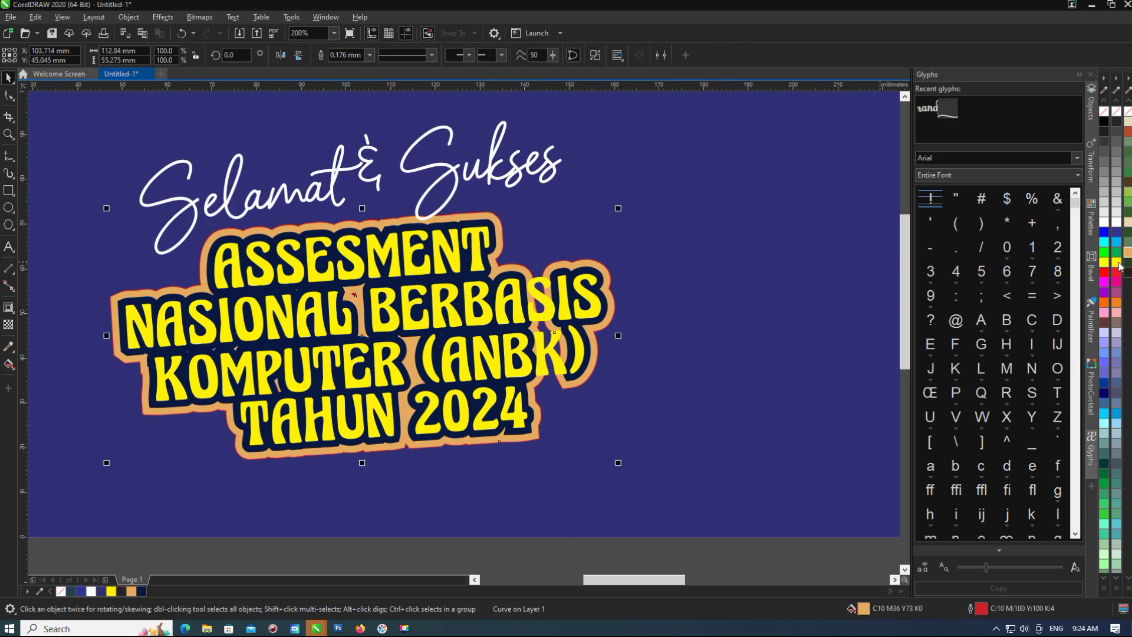
left_click(1115, 261)
scroll(664, 248, "up", 3)
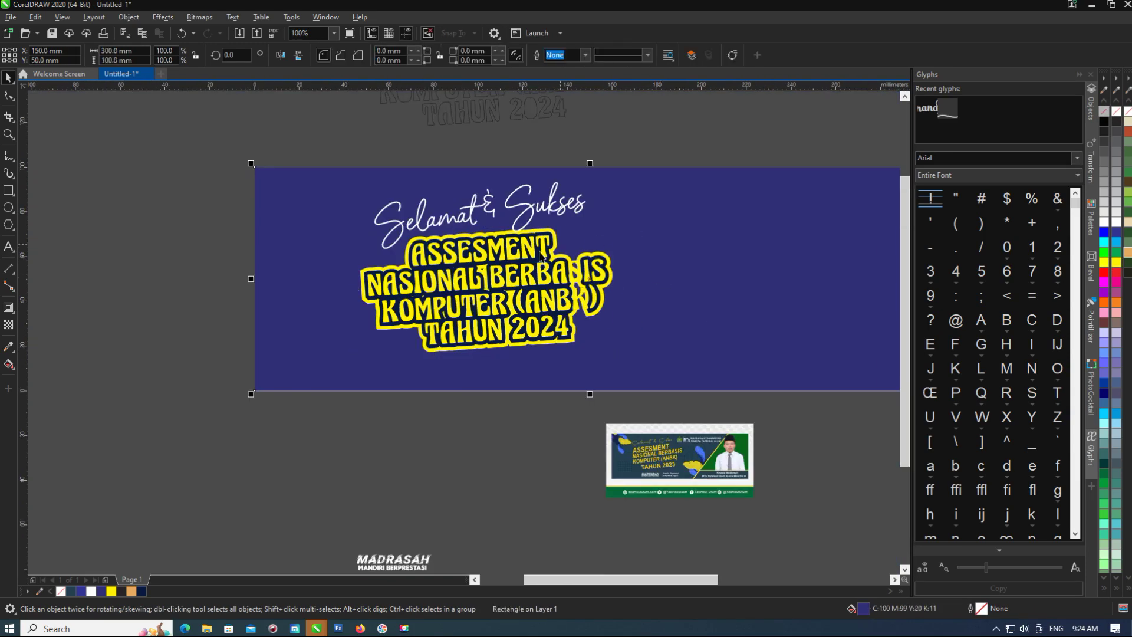
left_click(644, 274)
key("ctrl+z")
scroll(644, 277, "down", 3)
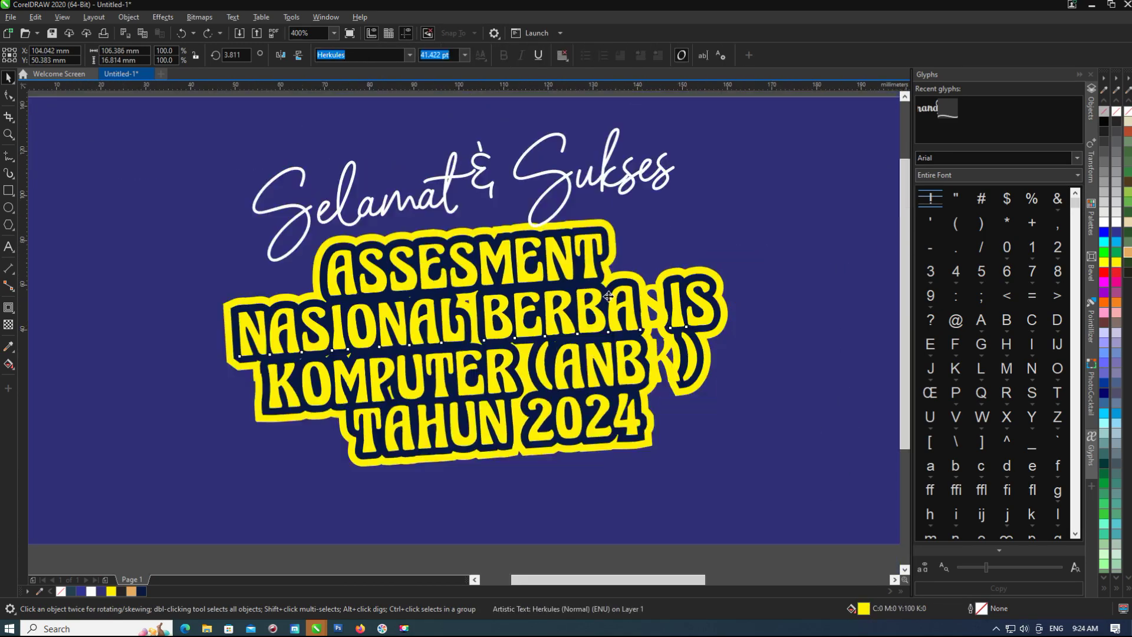
Delete the extra contour shapes, keeping only the navy outline behind the title.
key("Delete")
left_click(645, 287)
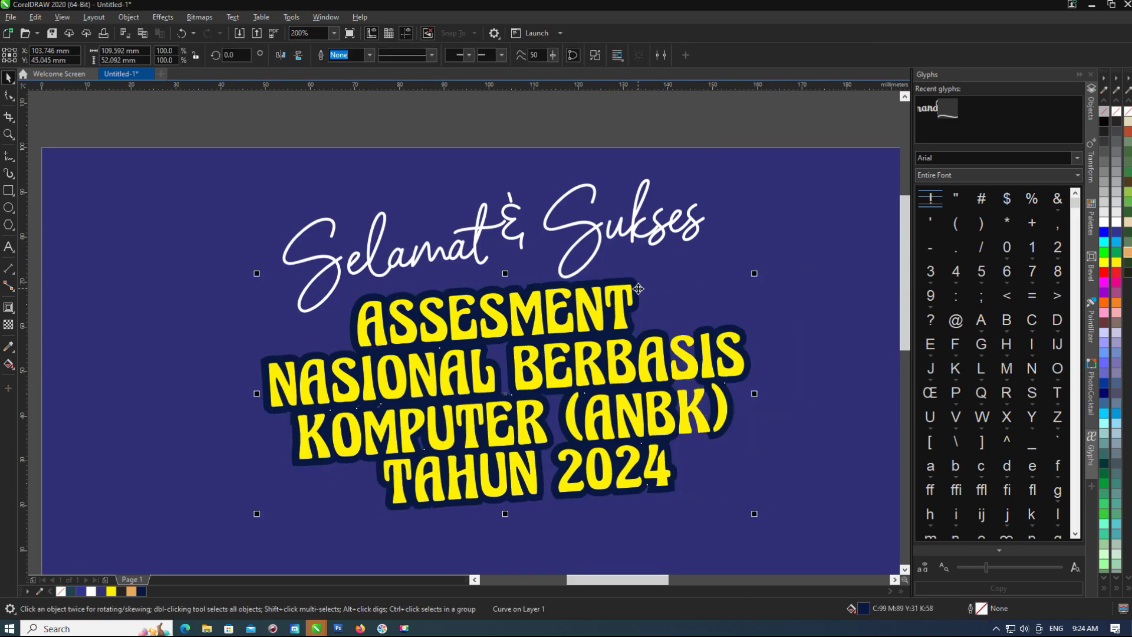
key("Delete")
left_click(548, 347)
scroll(548, 348, "down", 3)
scroll(536, 272, "up", 3)
left_click(535, 272)
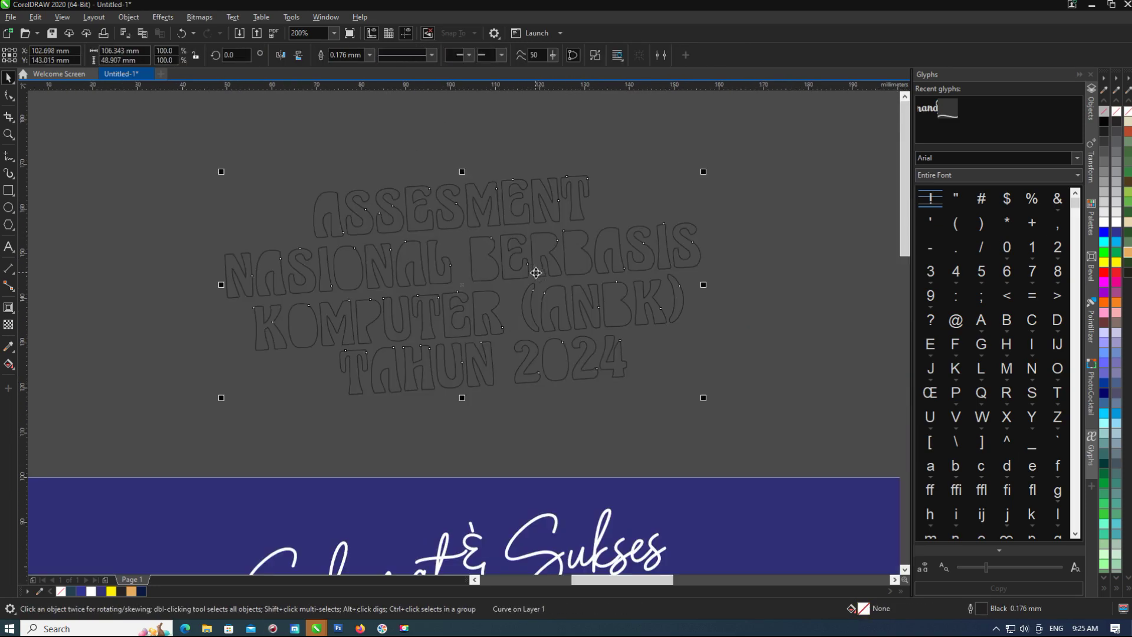
Fill the title copy red and wrap it in a single rounded white outside contour.
left_click(1103, 272)
scroll(460, 271, "down", 4)
scroll(436, 265, "up", 5)
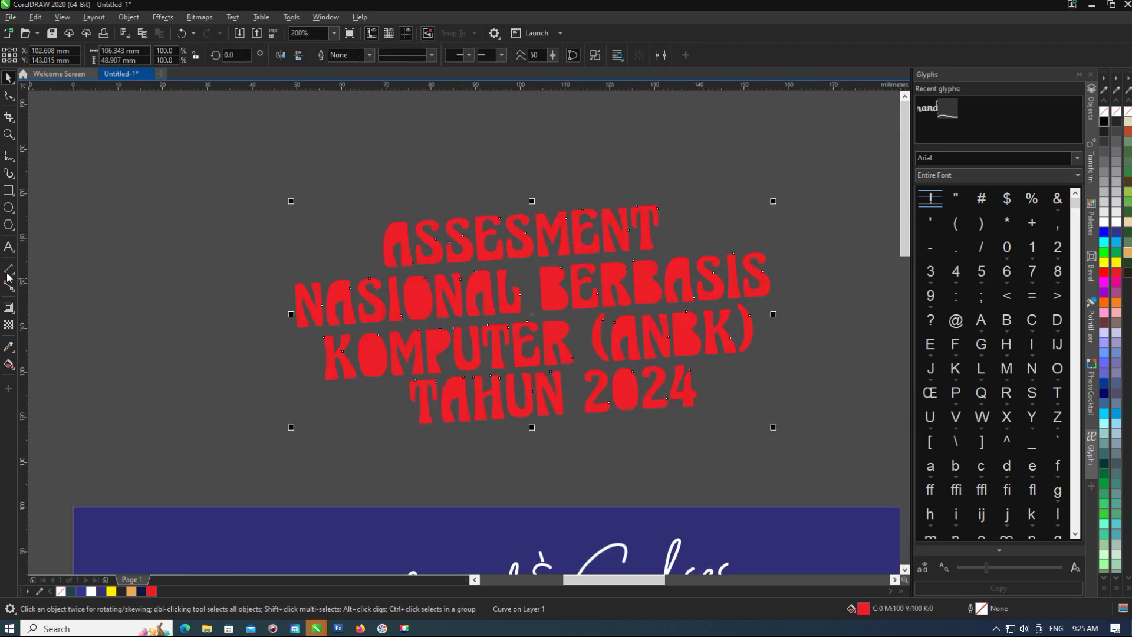
left_click(9, 308)
left_click(358, 58)
mouse_move(289, 314)
left_mouse_down()
mouse_move(273, 308)
mouse_move(277, 317)
left_mouse_up()
left_click(455, 85)
Increase the white contour offset to 10.775 mm.
scroll(274, 319, "down", 2)
scroll(277, 317, "up", 2)
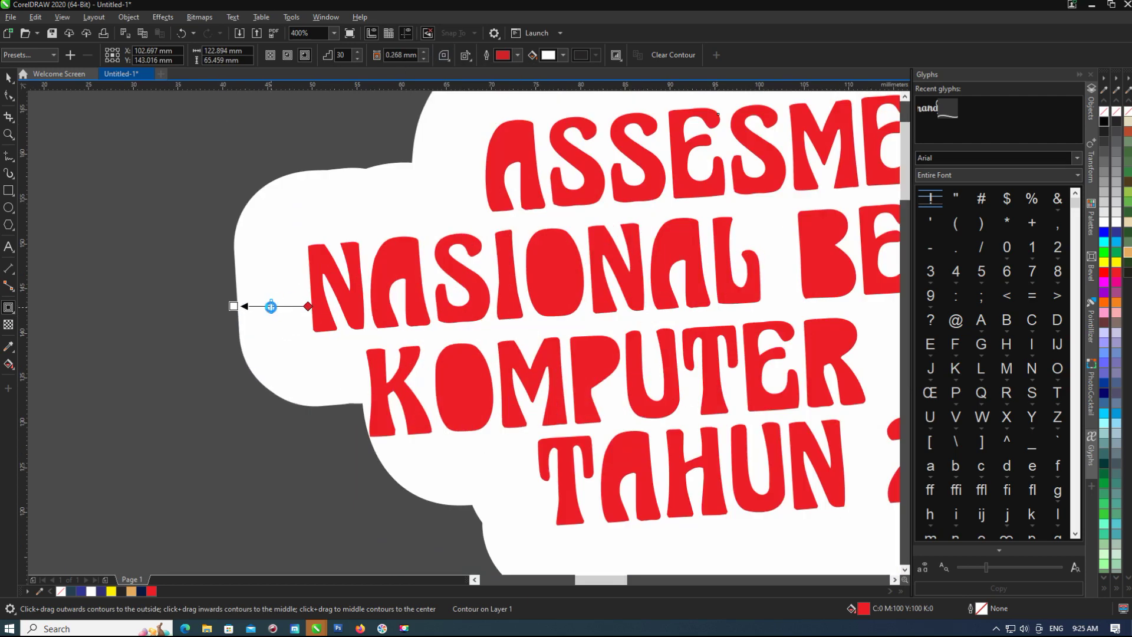
scroll(297, 295, "down", 2)
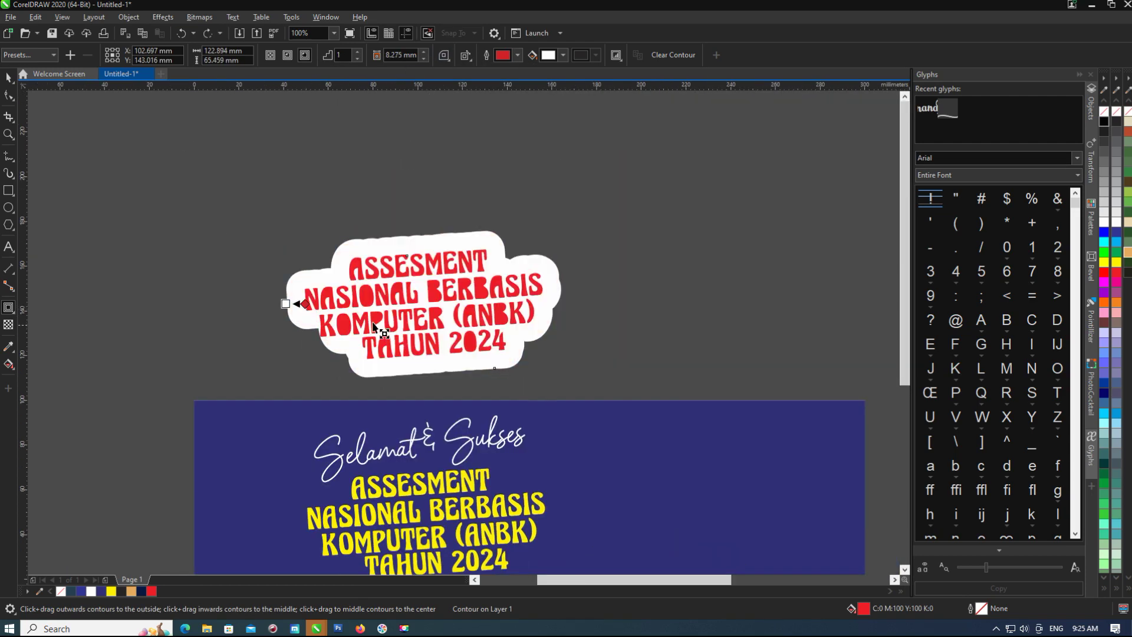
left_click(425, 52)
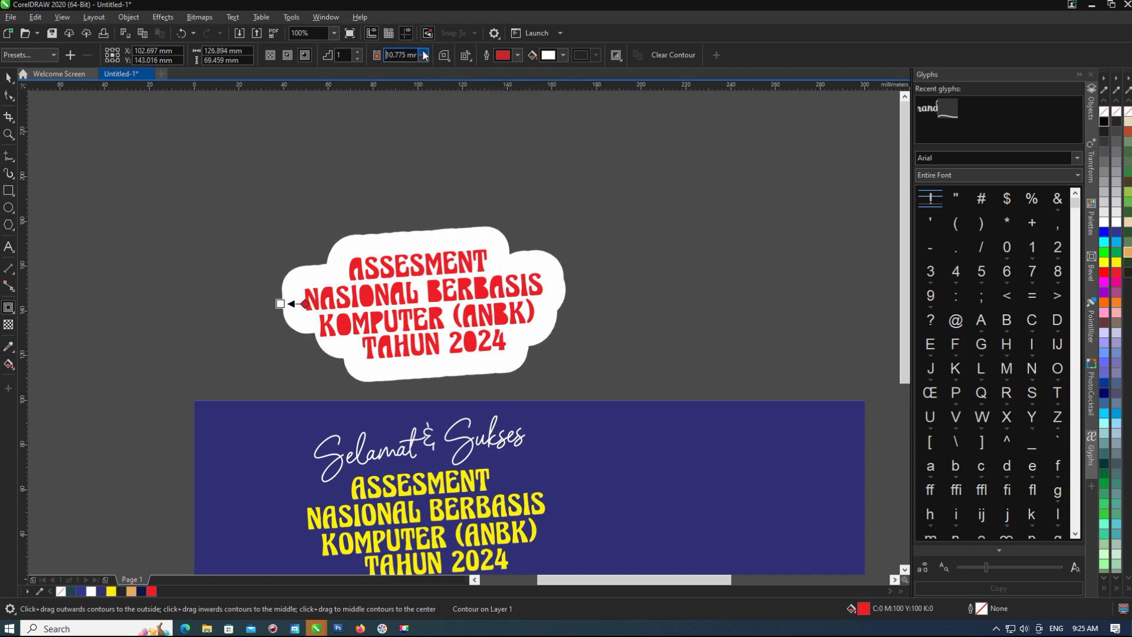
key("Return")
left_click(103, 195)
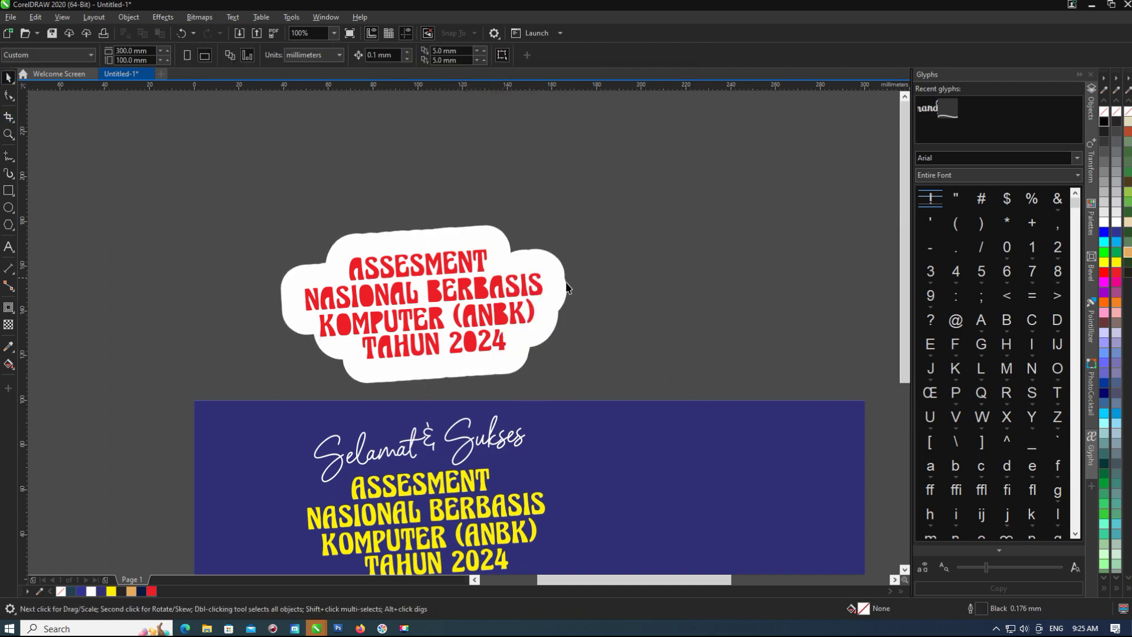
Bring in the man's photo and place it beside the banner.
scroll(577, 326, "down", 1)
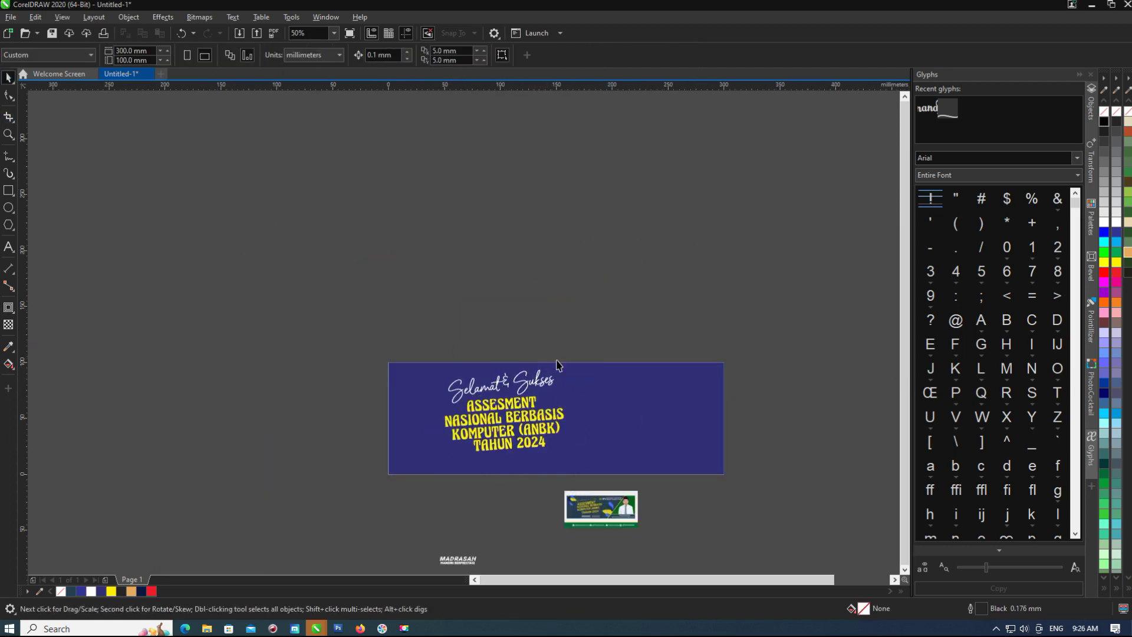
scroll(489, 450, "up", 1)
left_click_drag(363, 507, 694, 345)
scroll(524, 255, "down", 1)
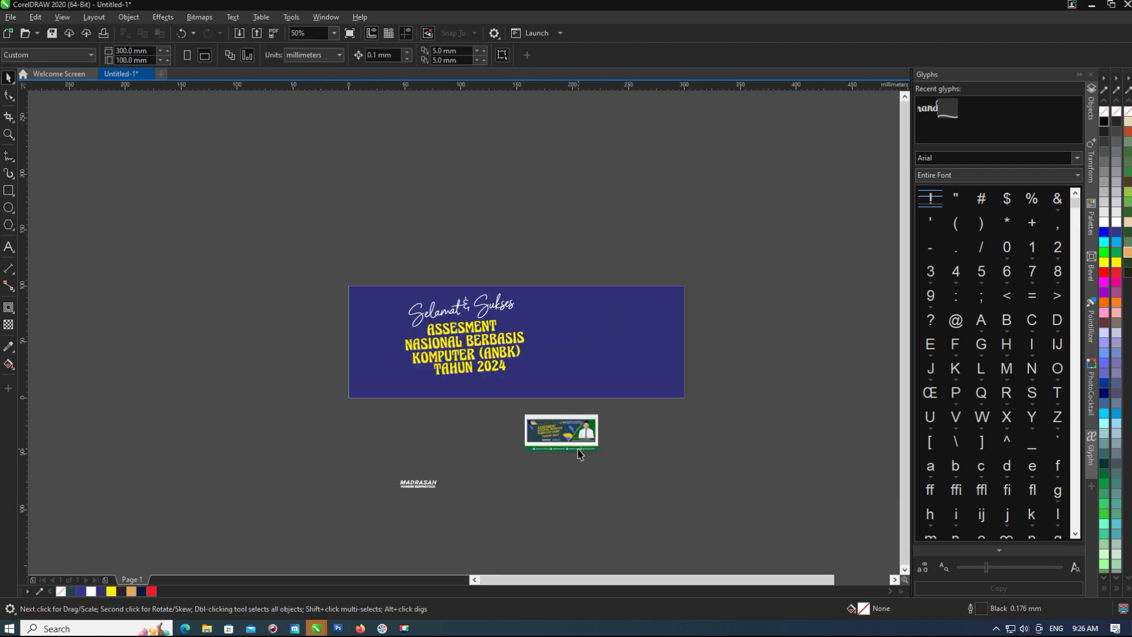
scroll(451, 425, "up", 4)
scroll(449, 426, "down", 3)
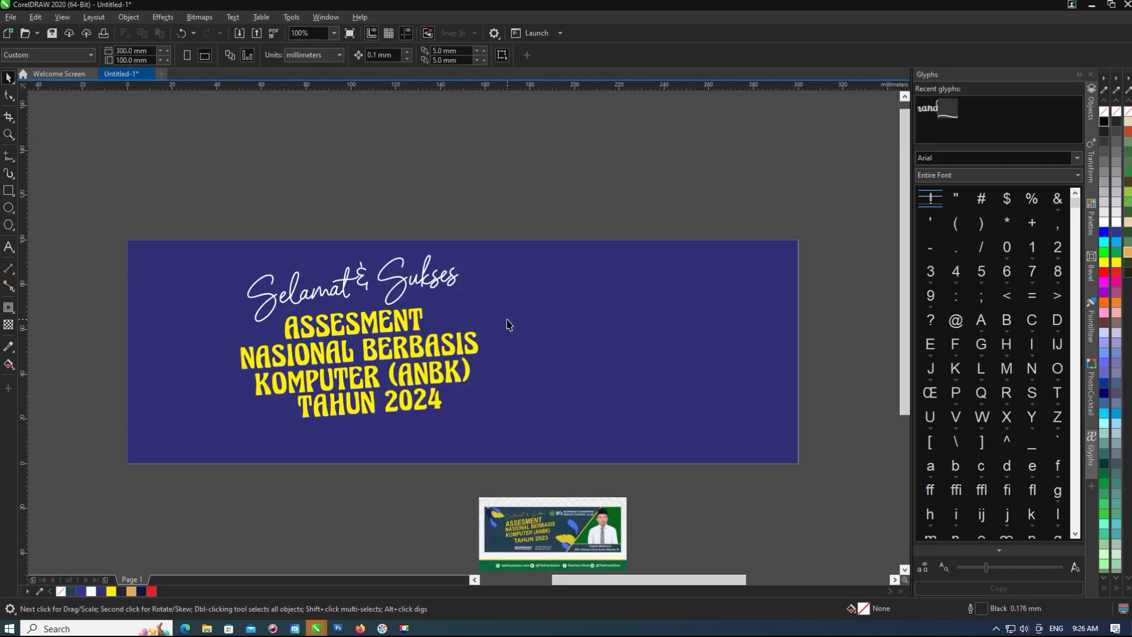
scroll(505, 323, "down", 2)
scroll(505, 323, "up", 1)
left_click_drag(897, 448, 635, 360)
Crop the bottom of the photo by dragging its bottom nodes up with F10.
key("F10")
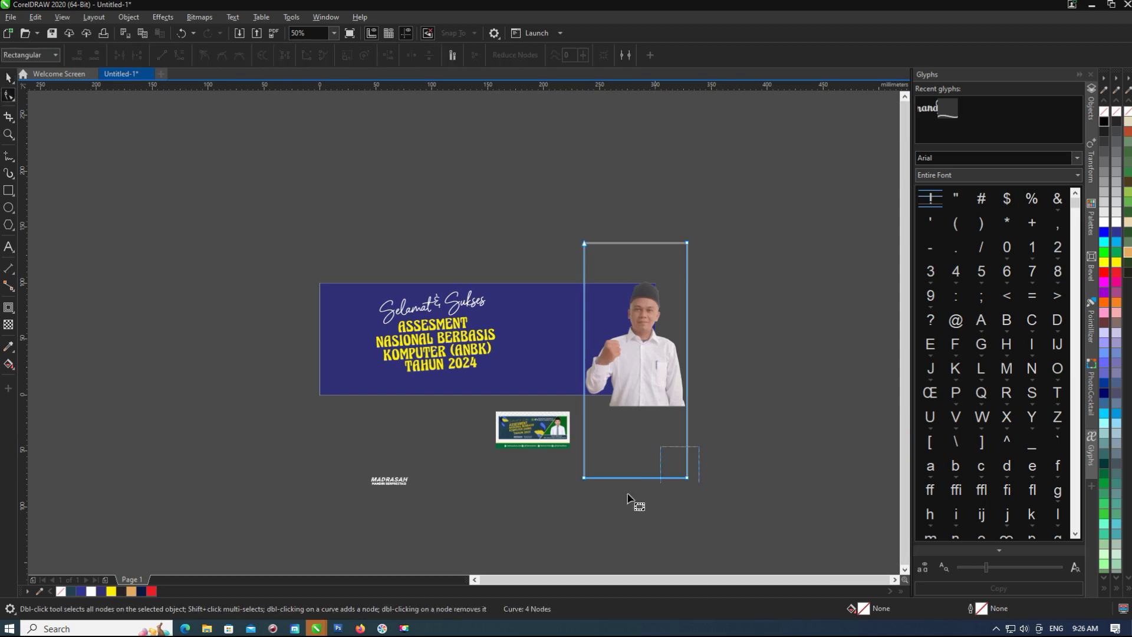
left_click_drag(581, 482, 591, 403)
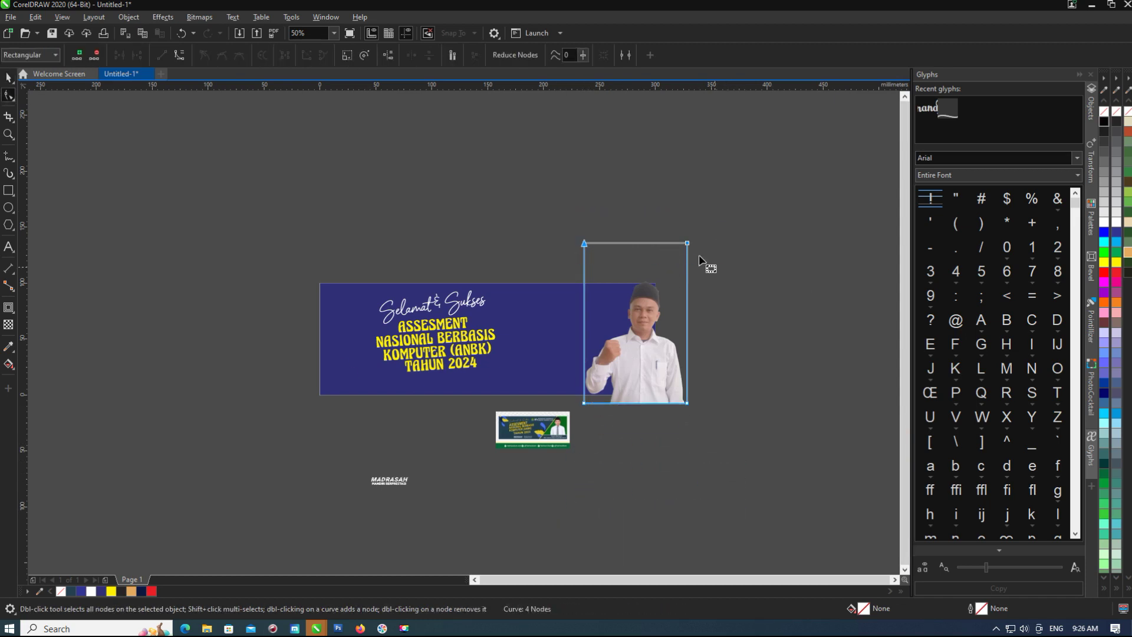
scroll(712, 375, "up", 1)
key("space")
Move and resize the photo to fit the banner's right end.
left_click_drag(466, 277, 483, 285)
left_click(538, 351)
left_click_drag(432, 214, 439, 203)
left_click(712, 320)
scroll(659, 277, "down", 1)
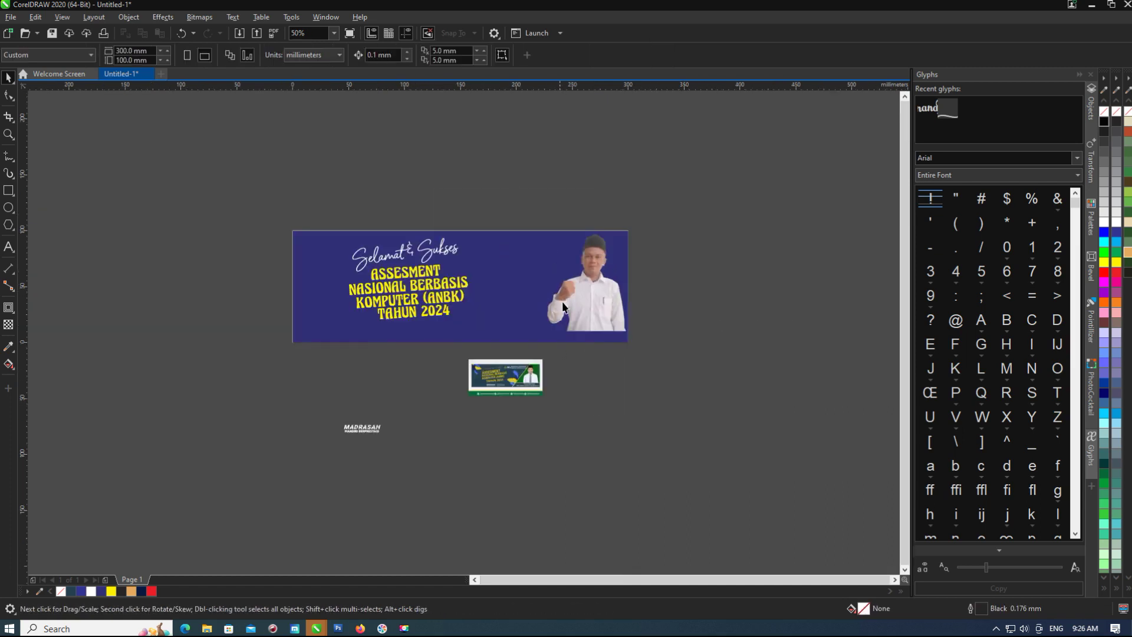
scroll(408, 298, "up", 1)
left_click(438, 327)
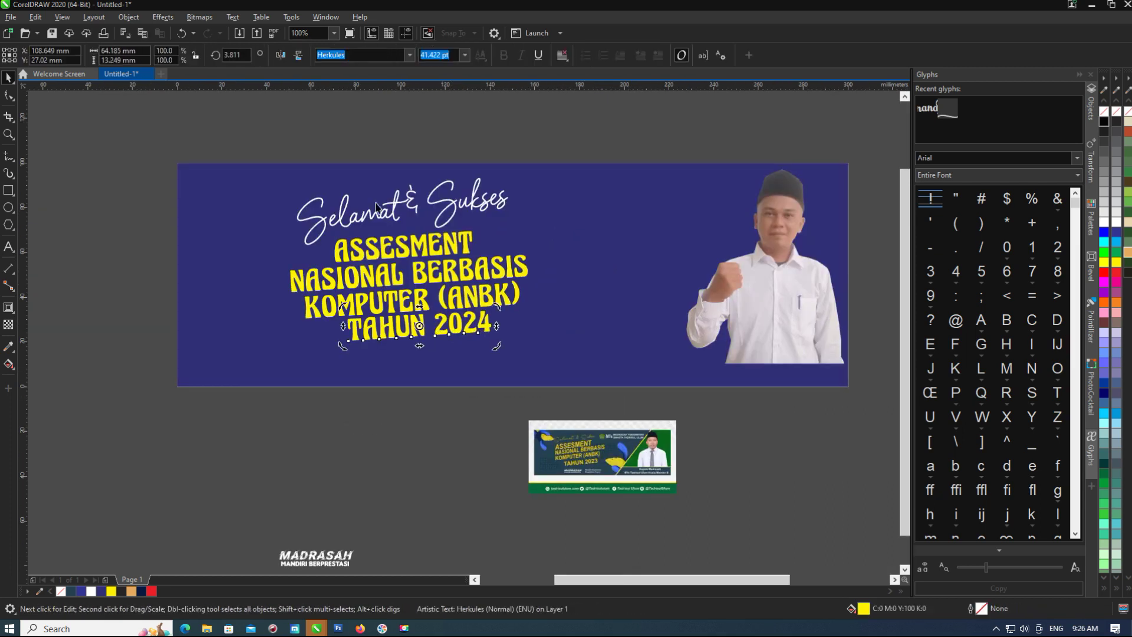
Set the four title lines to the Helvetica Neue font.
left_click_drag(233, 227, 560, 455)
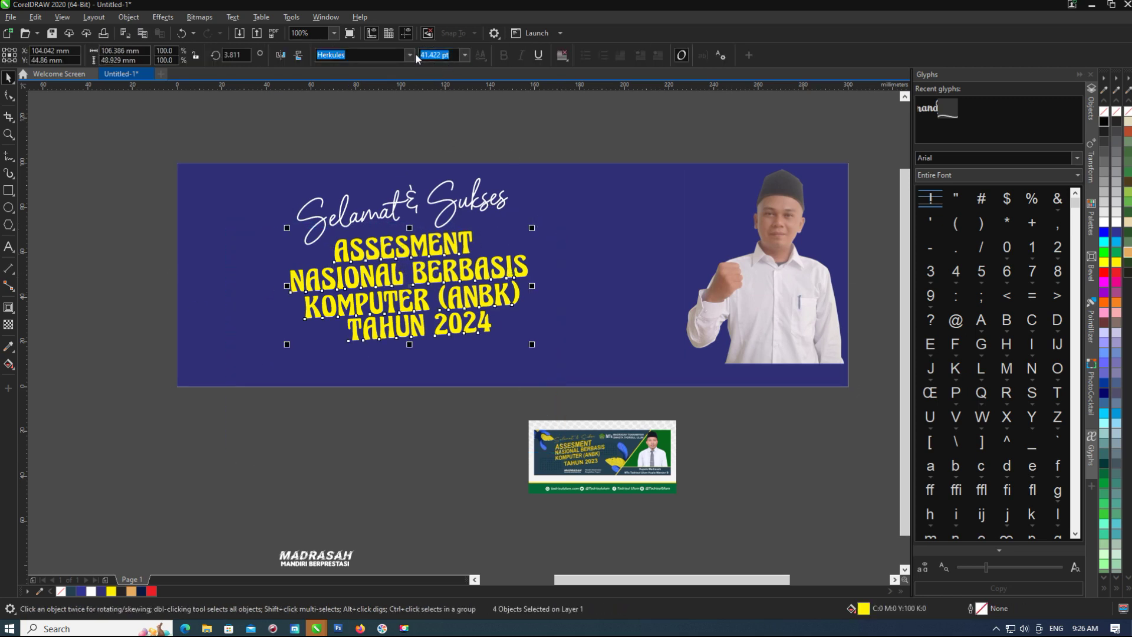
left_click(409, 55)
scroll(395, 177, "up", 2)
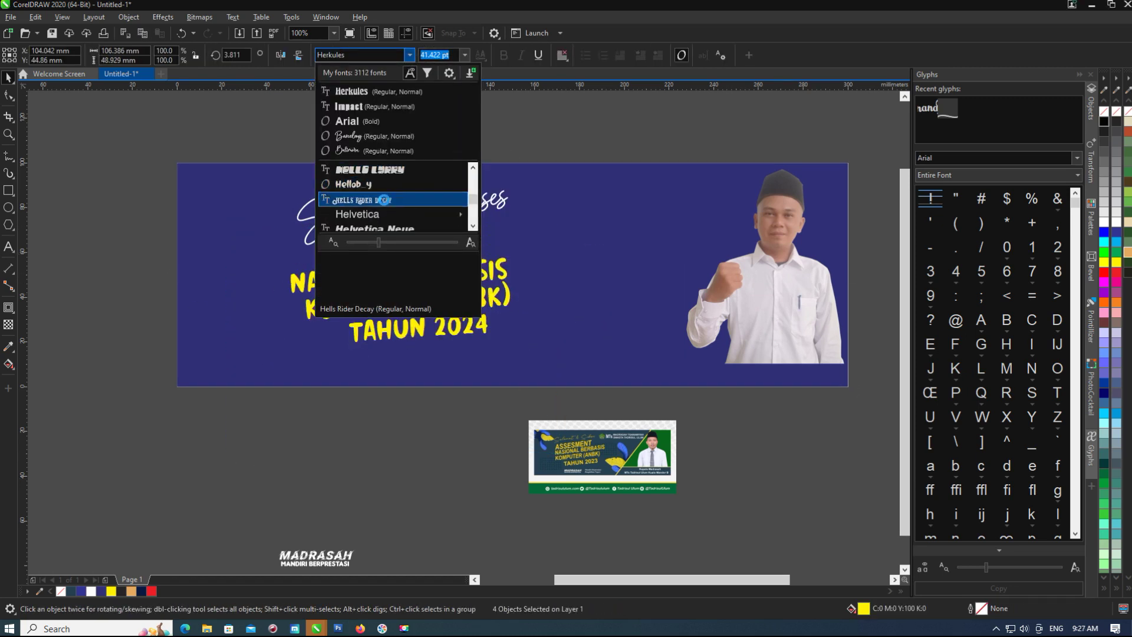
scroll(384, 200, "down", 1)
left_click(379, 186)
scroll(463, 324, "up", 1)
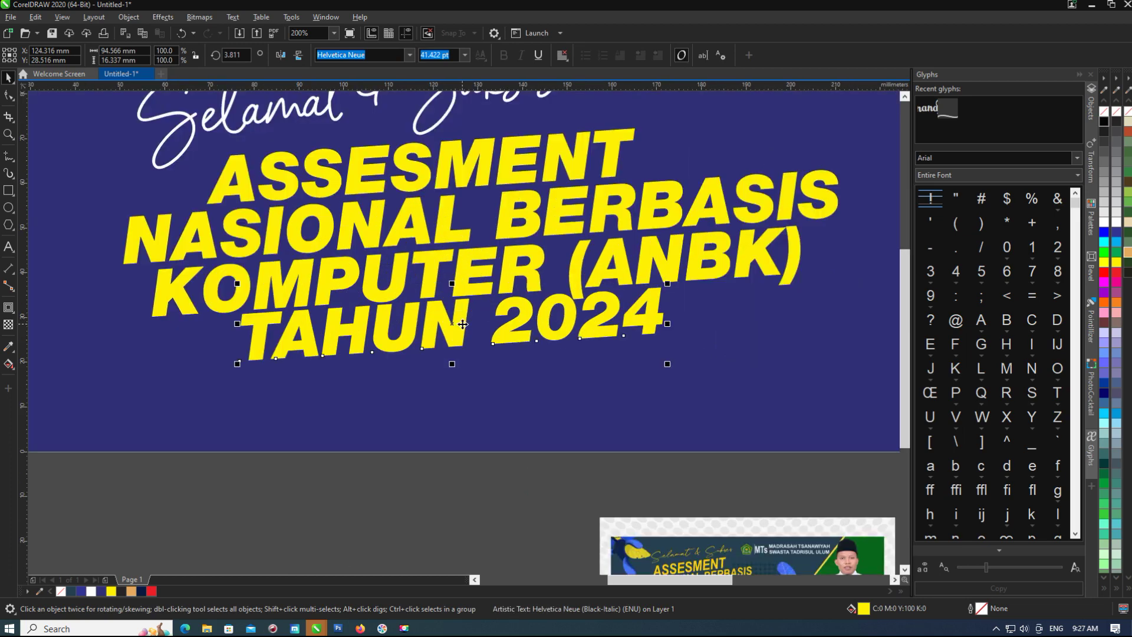
scroll(462, 323, "down", 2)
scroll(429, 263, "up", 1)
Fill the title lines golden yellow and scale them down slightly.
left_click(429, 263)
left_click(429, 263)
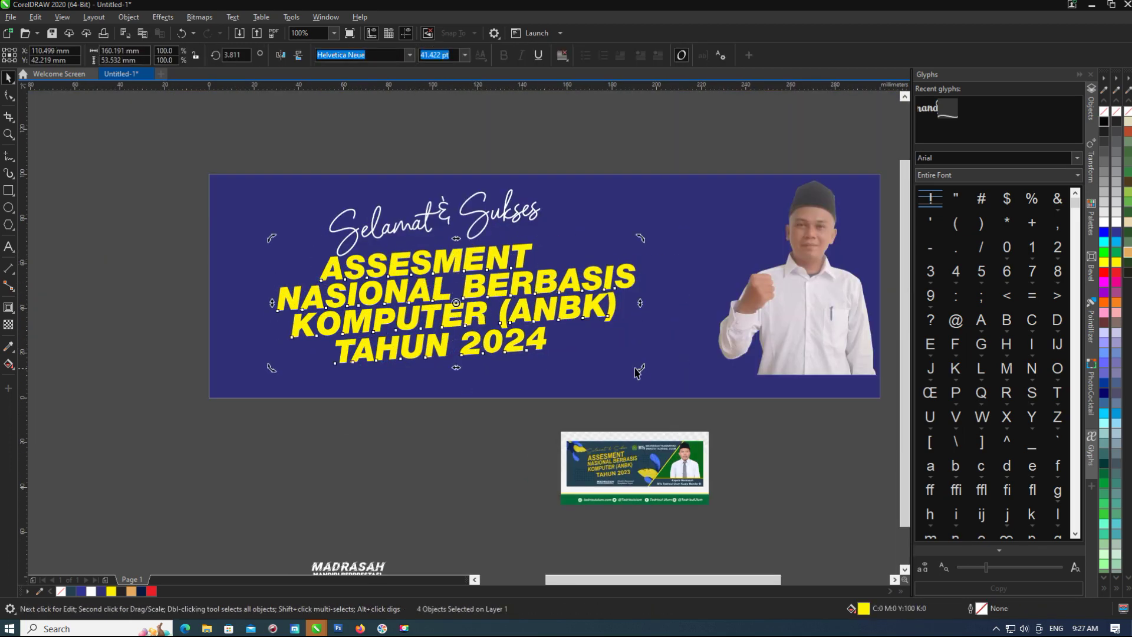
left_click_drag(1114, 268, 1082, 304)
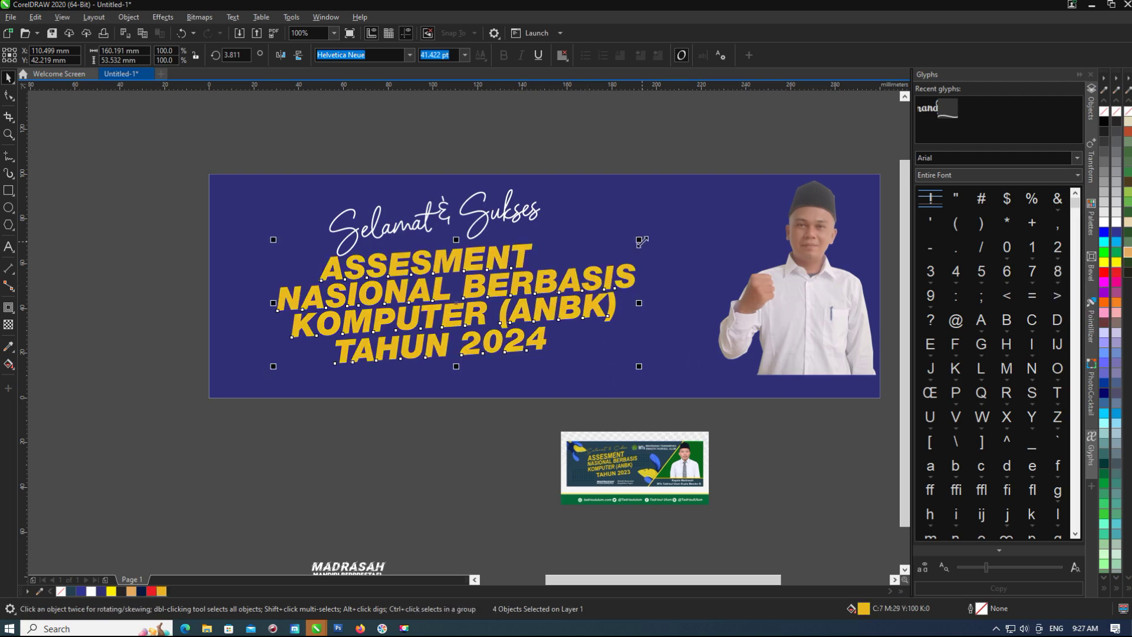
left_click_drag(642, 242, 626, 249)
Make the Selamat & Sukses script text golden yellow too.
left_click(428, 293)
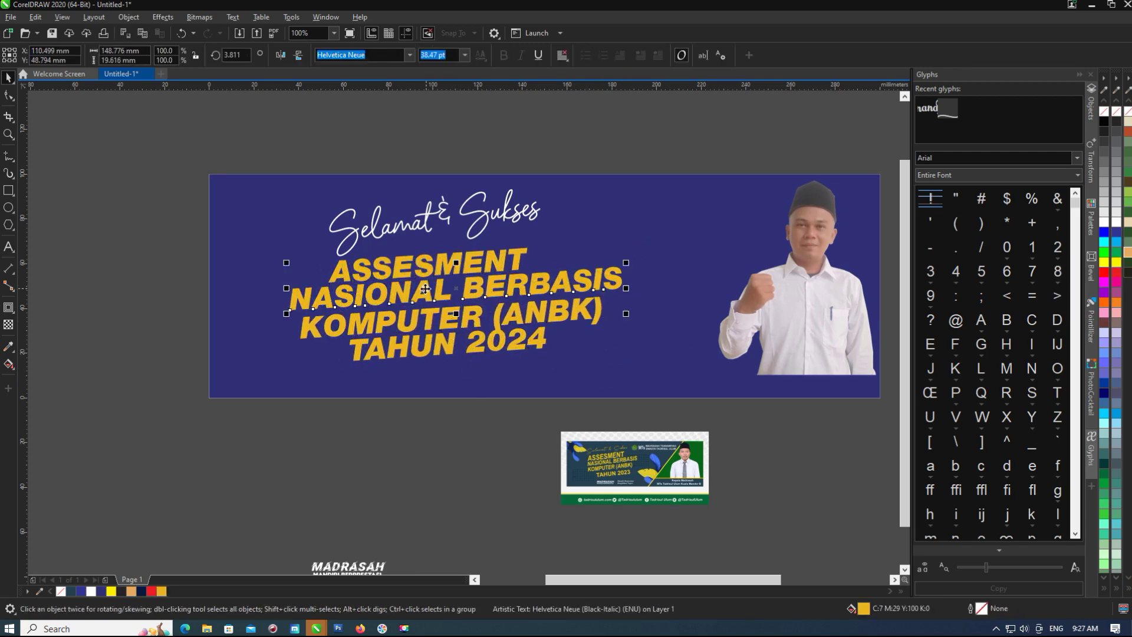
scroll(428, 293, "up", 2)
scroll(466, 290, "down", 2)
key("Escape")
left_click(531, 230)
left_click(548, 223)
left_click(496, 245)
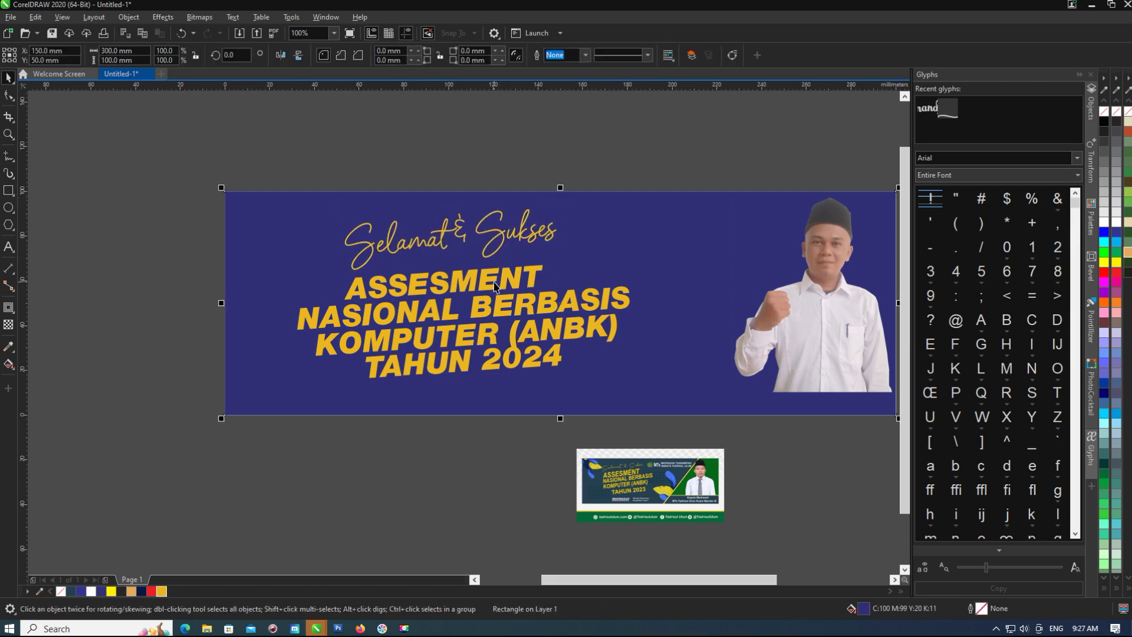
scroll(429, 295, "down", 2)
Paste a copy of the title above the banner and convert it to curves.
key("ctrl+v")
right_click(475, 177)
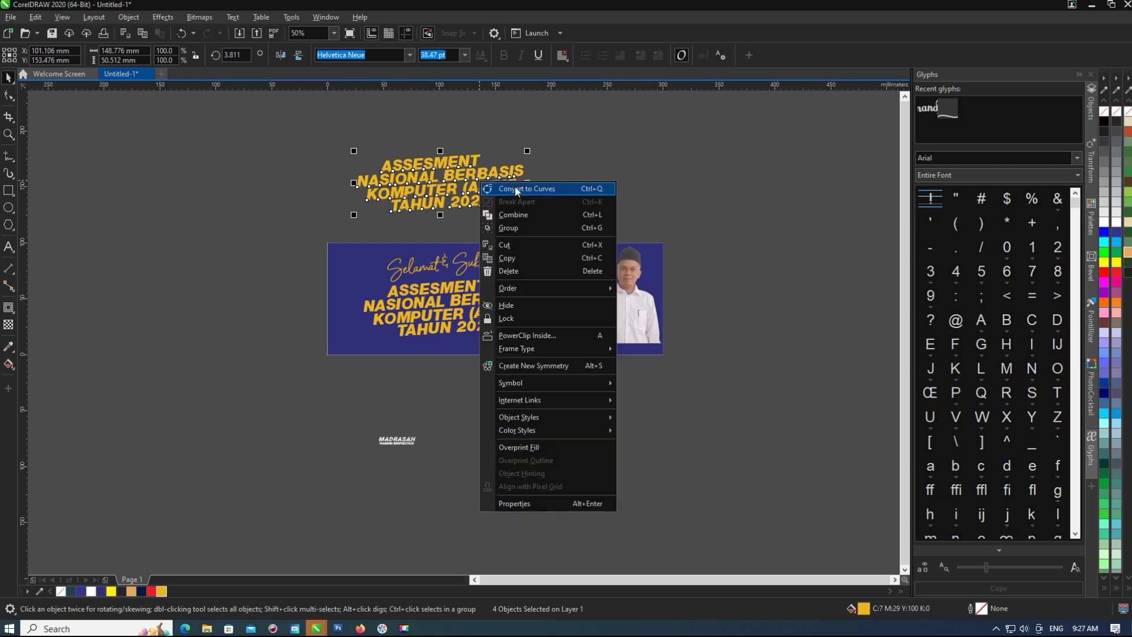
left_click(515, 186)
scroll(471, 171, "up", 3)
Give the title copy an outside contour with round corners and a 3.498 mm offset.
left_click(8, 307)
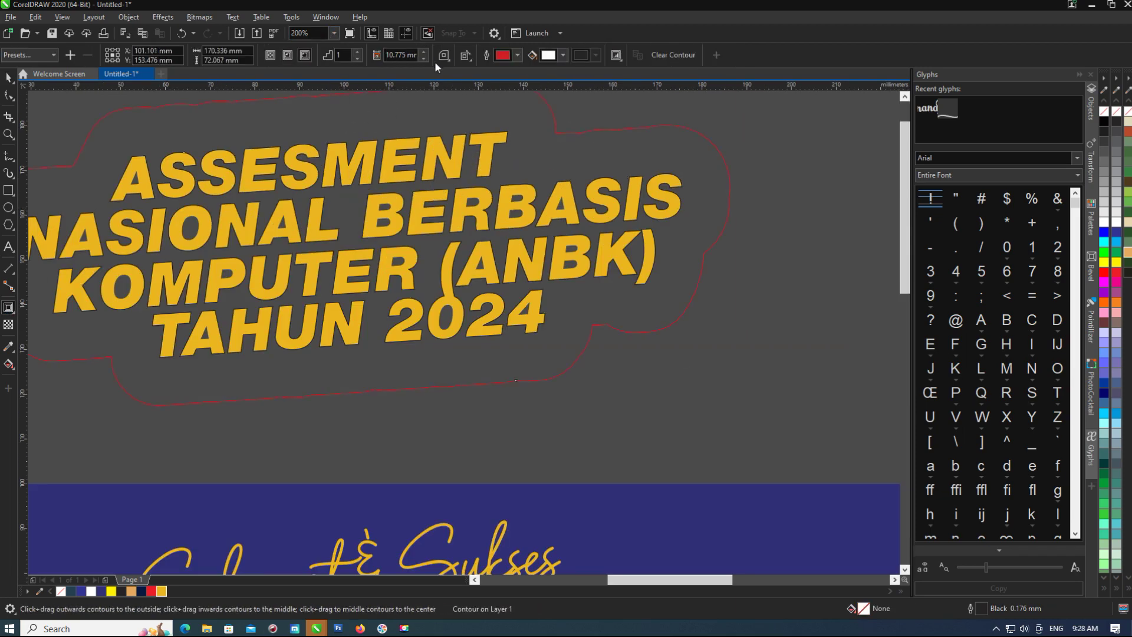
left_click(451, 71)
scroll(513, 245, "down", 2)
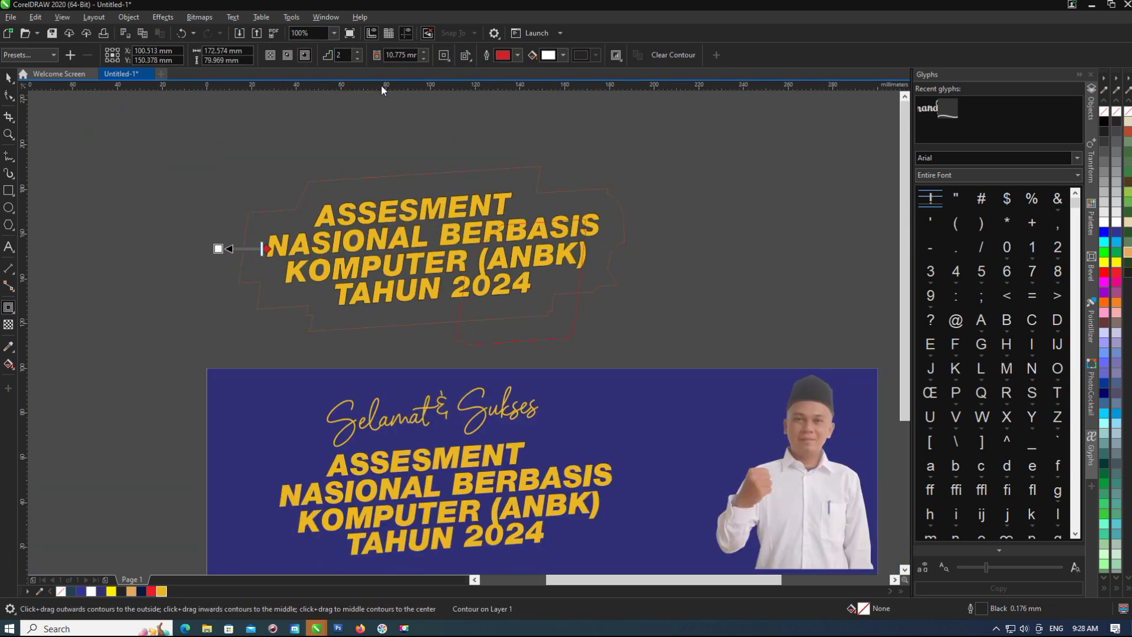
scroll(330, 211, "up", 2)
left_click_drag(112, 289, 171, 286)
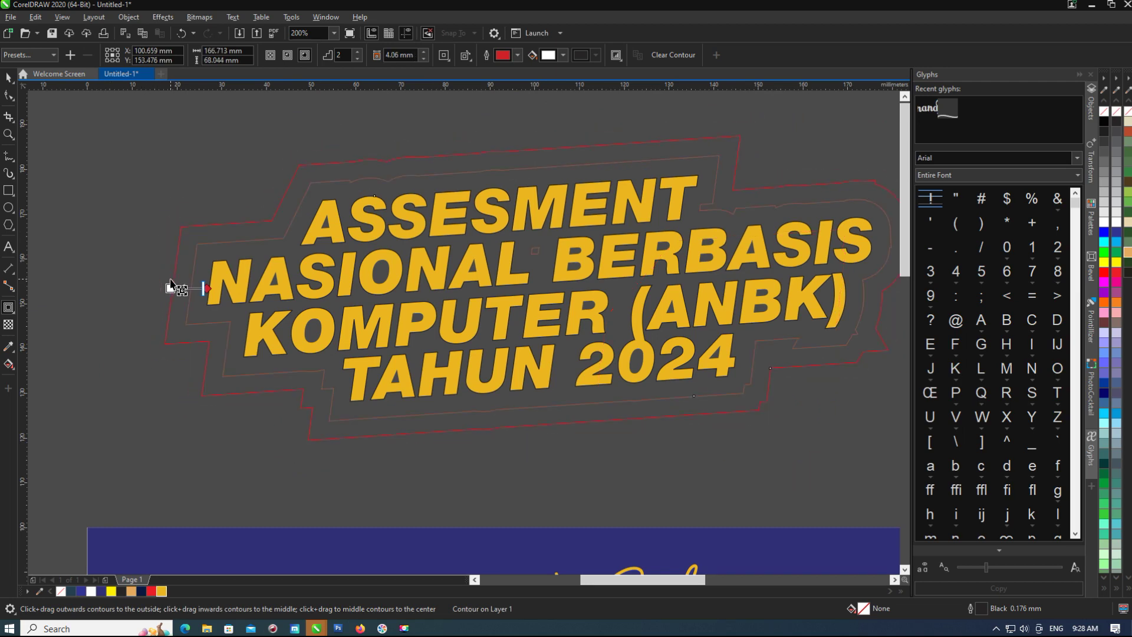
scroll(172, 270, "up", 2)
left_click(449, 84)
scroll(324, 187, "down", 4)
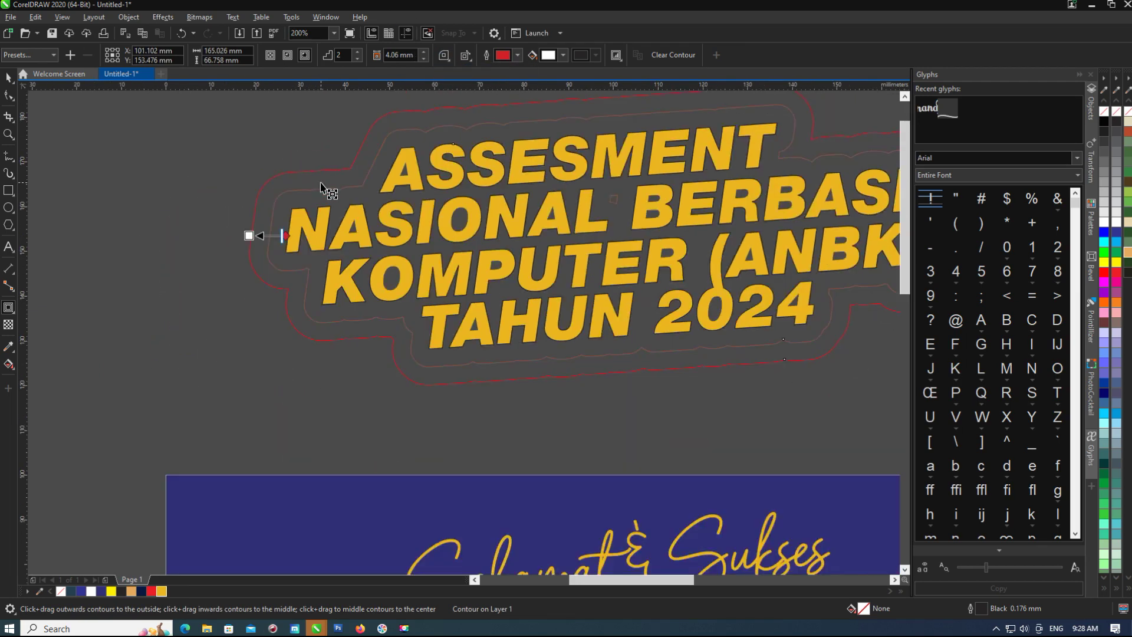
scroll(318, 193, "up", 4)
left_click_drag(187, 253, 195, 254)
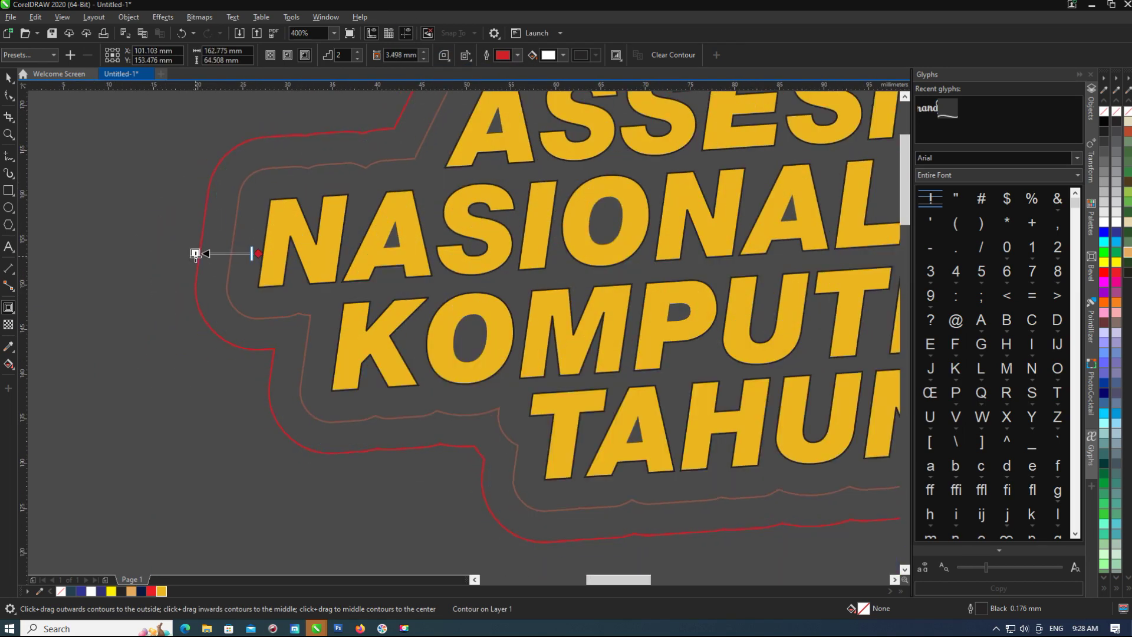
scroll(206, 258, "down", 4)
Move the contour shape onto the banner title.
key("space")
left_click_drag(346, 239, 497, 254)
left_click(424, 265)
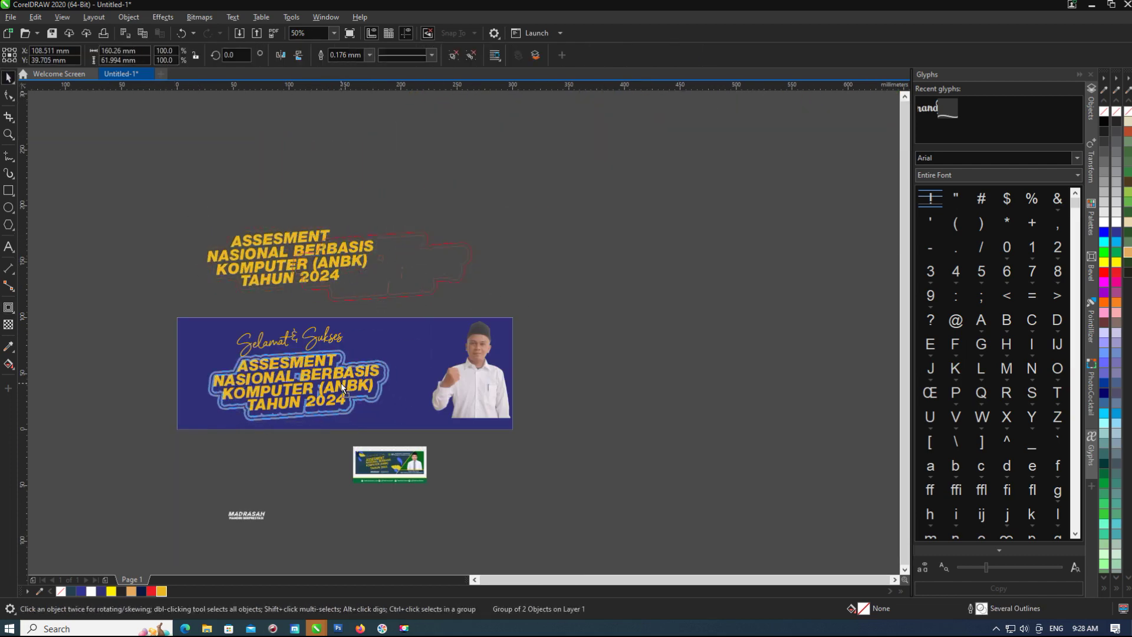
Fill the contour shapes blue and ungroup them with Ctrl+U.
scroll(341, 383, "up", 3)
scroll(472, 471, "down", 1)
left_click(1116, 232)
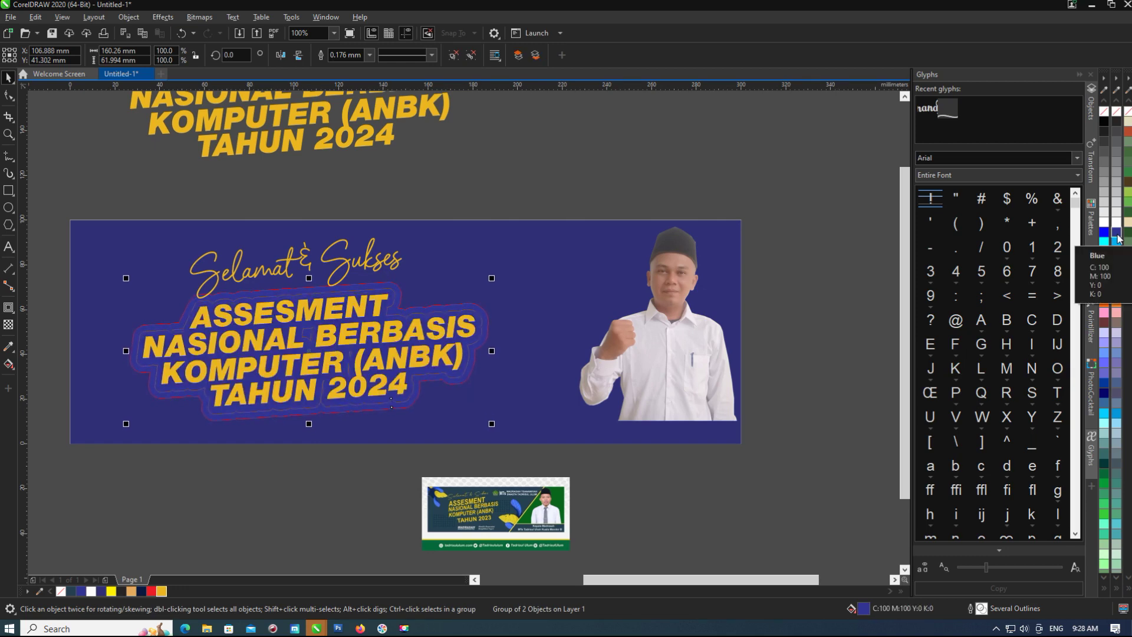
left_click(465, 55)
Give the outer contour curve a light orange fill, replacing a trial white fill.
left_click(272, 295)
scroll(271, 294, "up", 3)
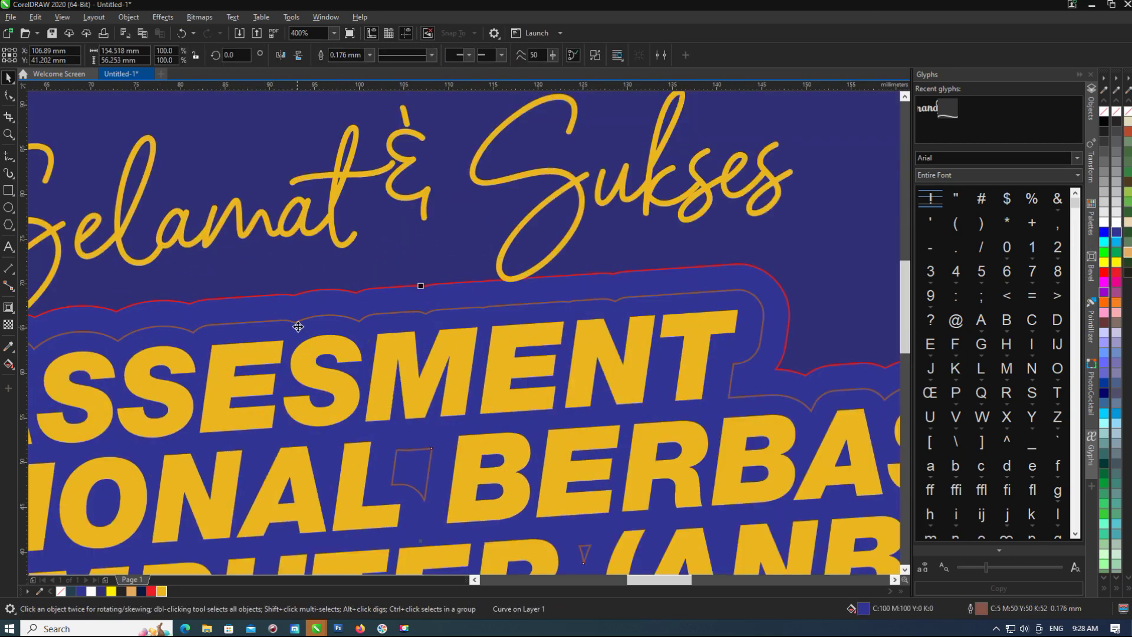
scroll(195, 454, "down", 3)
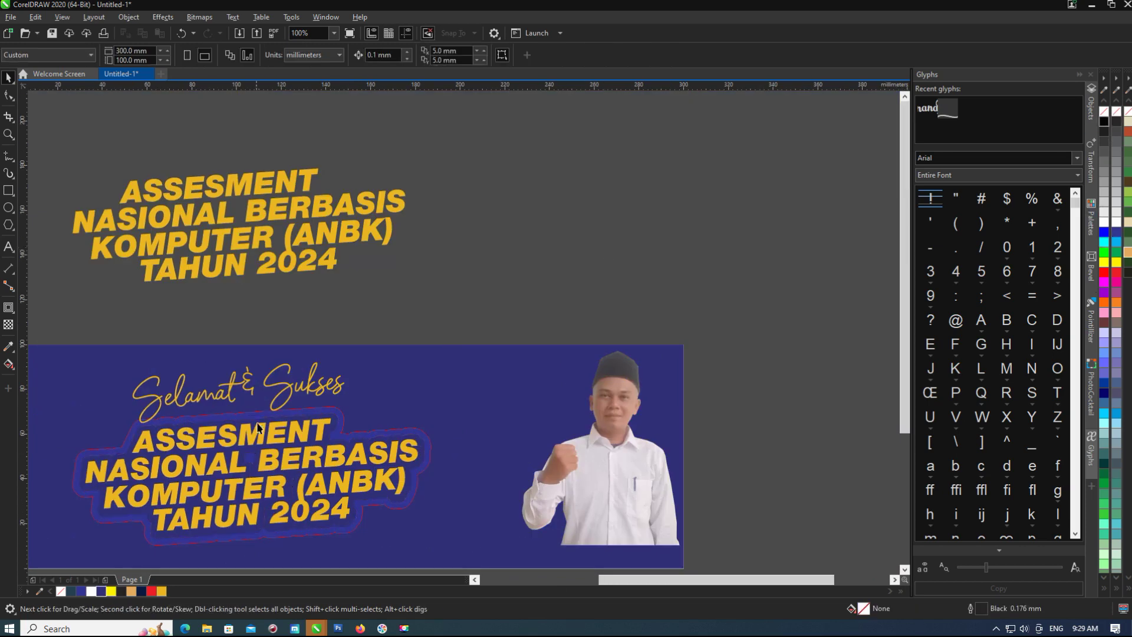
left_click(1109, 113)
left_click(451, 470)
scroll(450, 469, "up", 3)
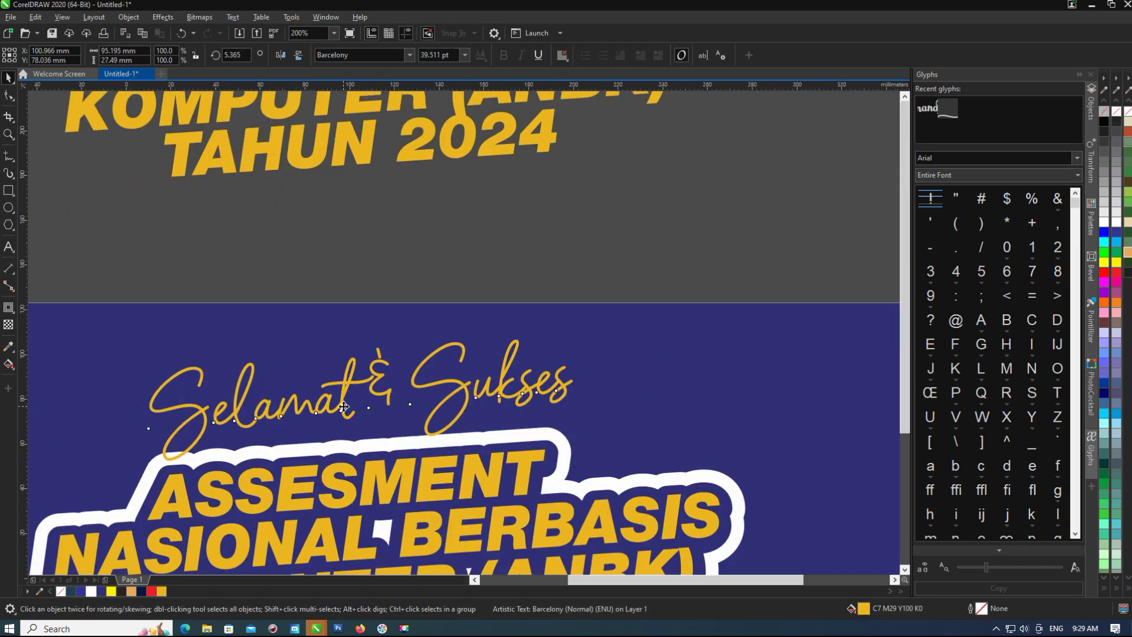
scroll(451, 470, "down", 4)
scroll(451, 470, "up", 2)
left_click(451, 469)
left_click(131, 591)
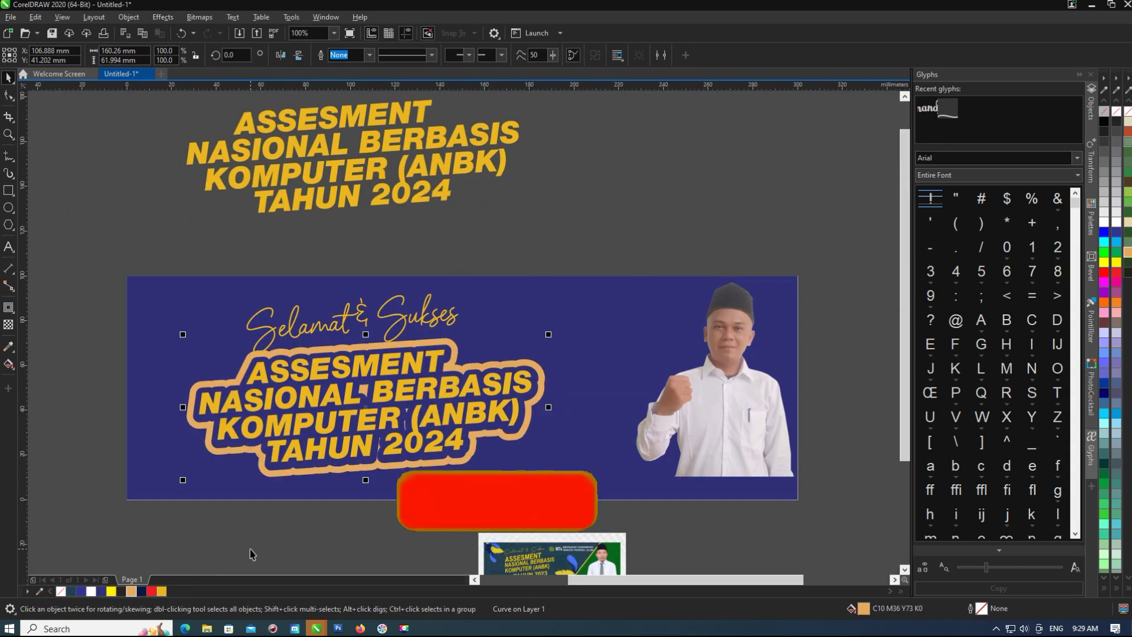
Fill the banner background cyan and recolour the title contour navy.
left_click(707, 384)
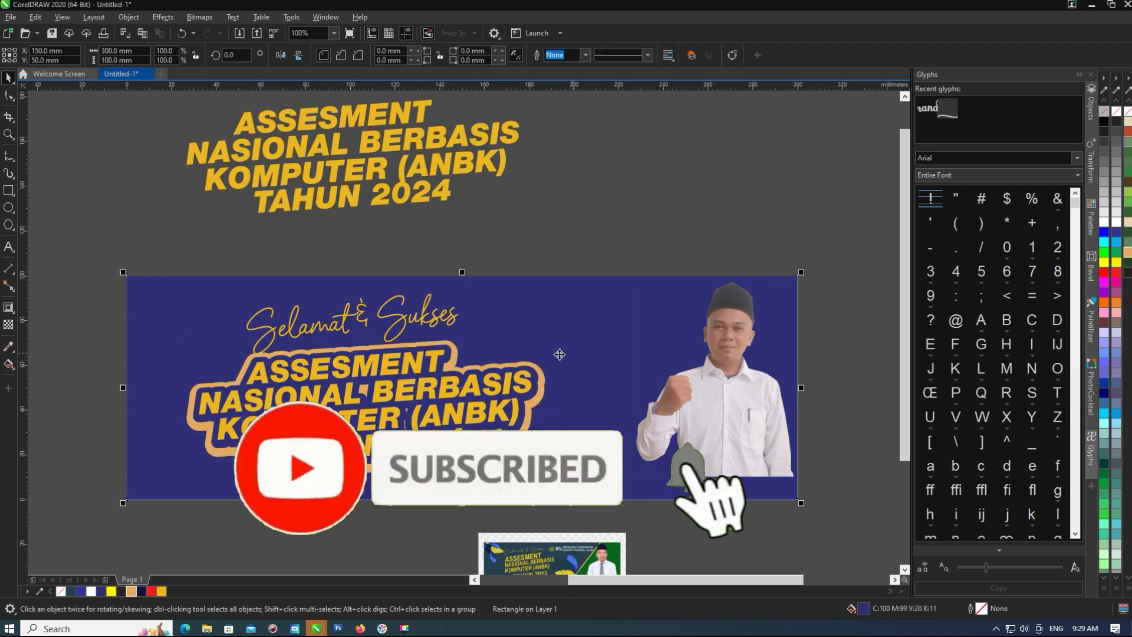
left_click_drag(1104, 241, 544, 342)
left_click(369, 352)
left_click_drag(81, 592, 194, 407)
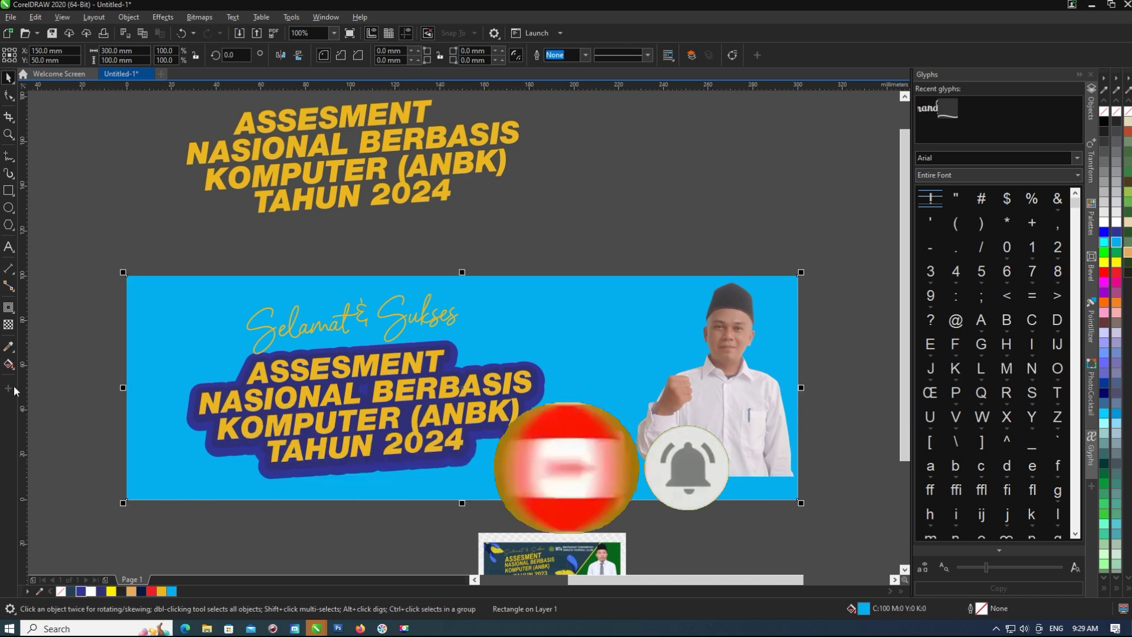
Lay a horizontal cyan-to-navy fountain fill across the banner background.
left_click(9, 364)
left_click_drag(315, 427, 632, 419)
left_click(88, 591)
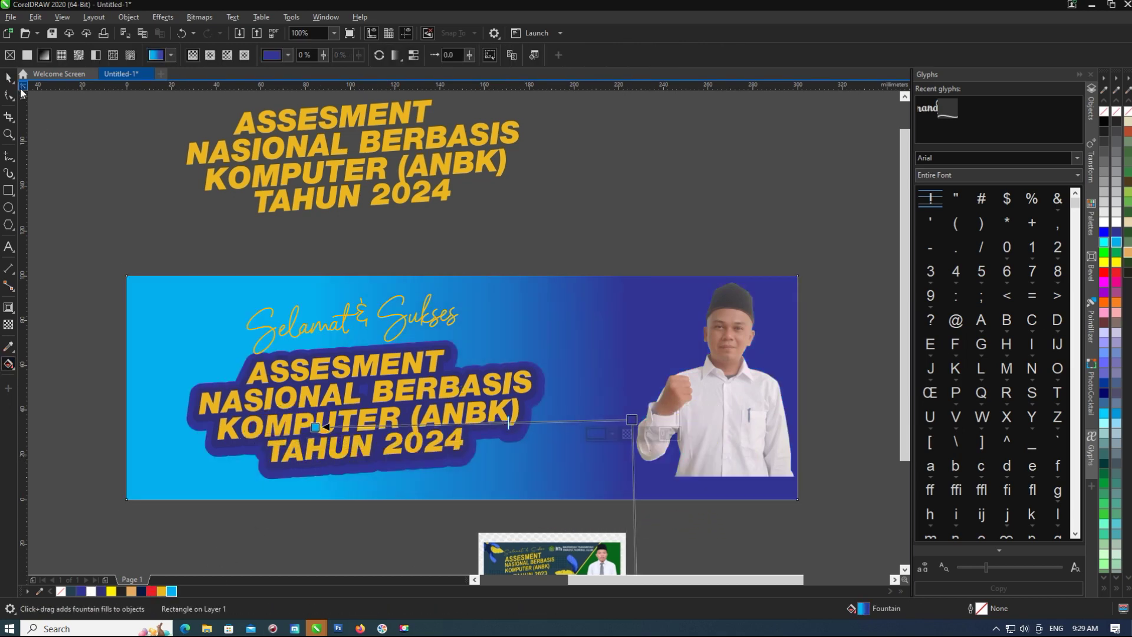
left_click(8, 77)
scroll(407, 457, "up", 1)
left_click(433, 429)
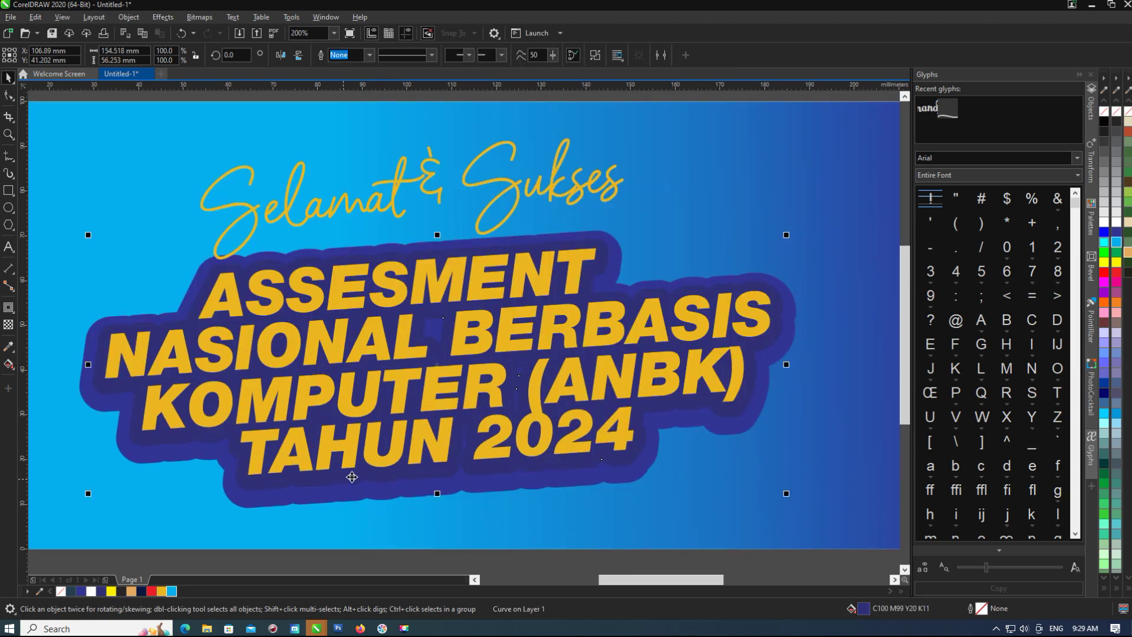
scroll(366, 412, "down", 1)
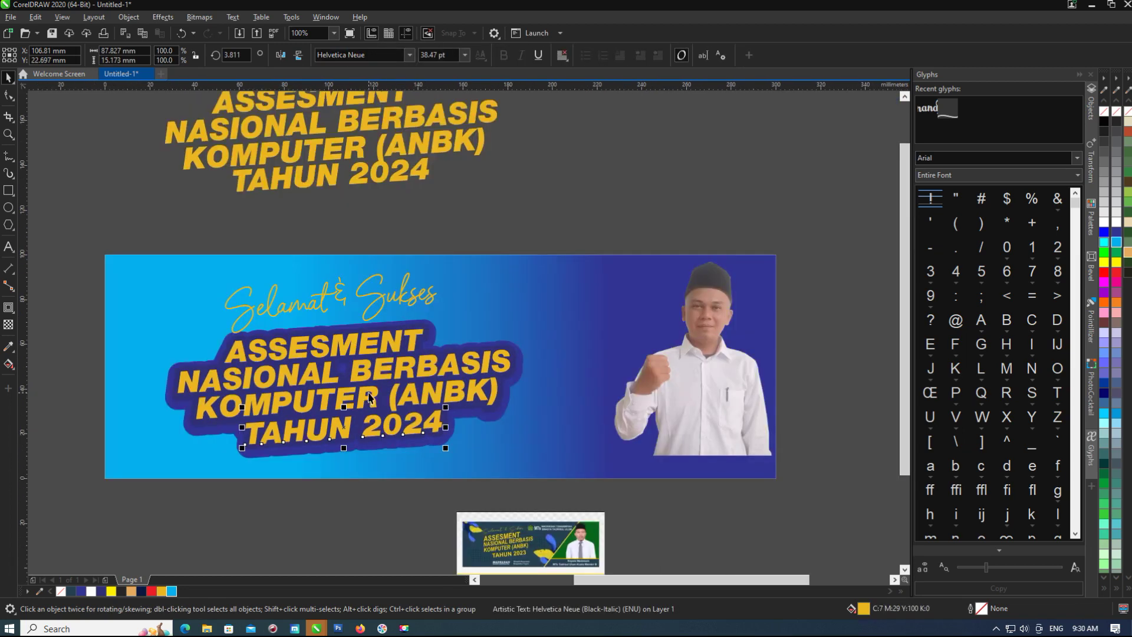
Shrink the Selamat & Sukses script slightly.
left_click(369, 382, "shift")
scroll(352, 345, "down", 1)
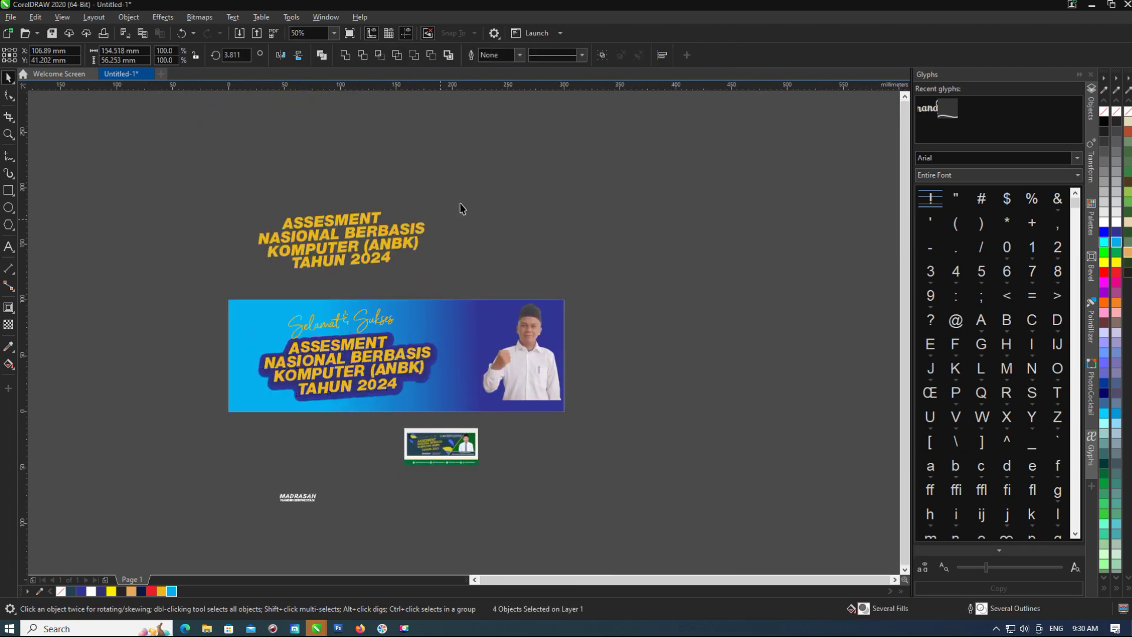
scroll(245, 366, "up", 1)
left_click(433, 211)
scroll(433, 210, "up", 1)
left_click_drag(513, 174, 474, 186)
scroll(304, 225, "down", 1)
Add an outside contour around the script and nudge both right.
left_click(249, 183)
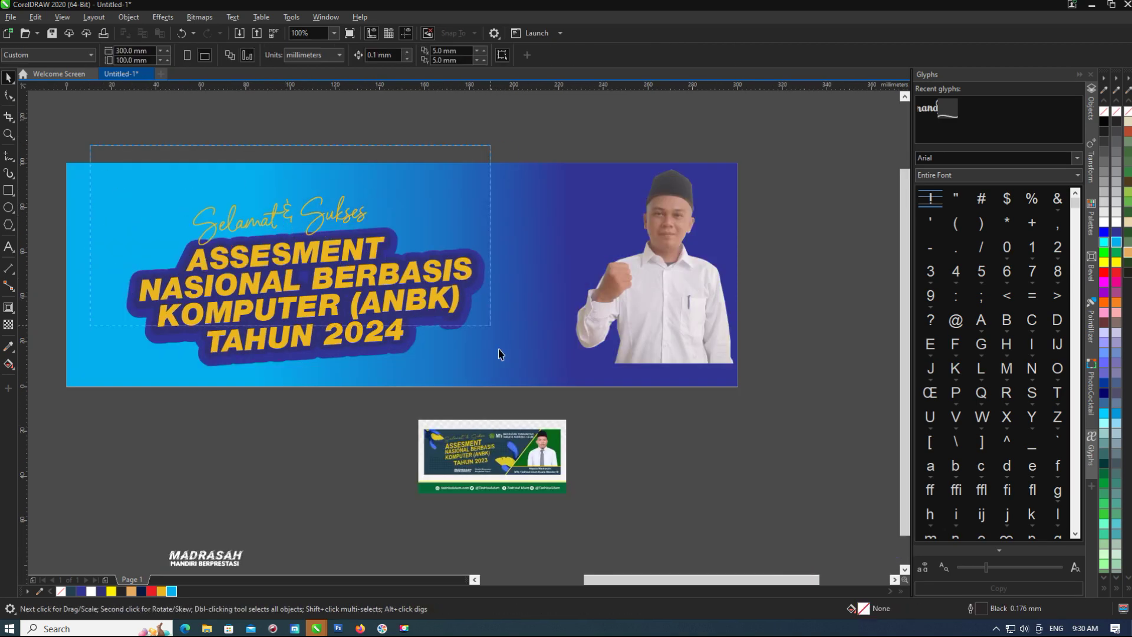
scroll(253, 202, "up", 1)
left_click(253, 199)
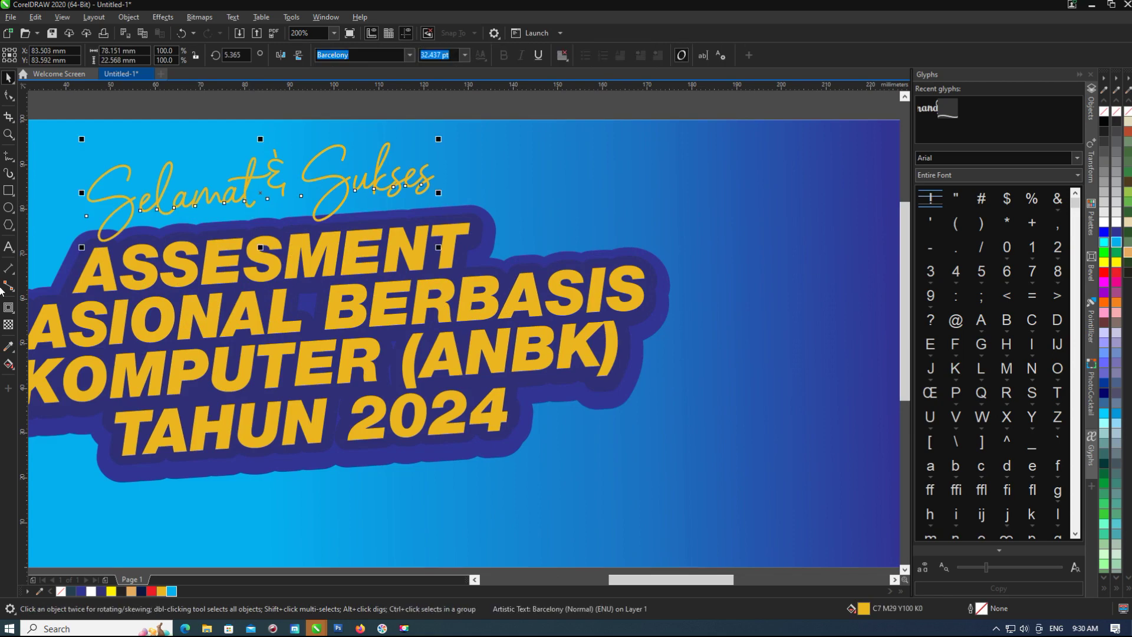
left_click(9, 308)
mouse_move(88, 190)
left_mouse_down()
mouse_move(66, 190)
mouse_move(96, 181)
left_mouse_up()
scroll(67, 189, "up", 1)
scroll(97, 181, "down", 2)
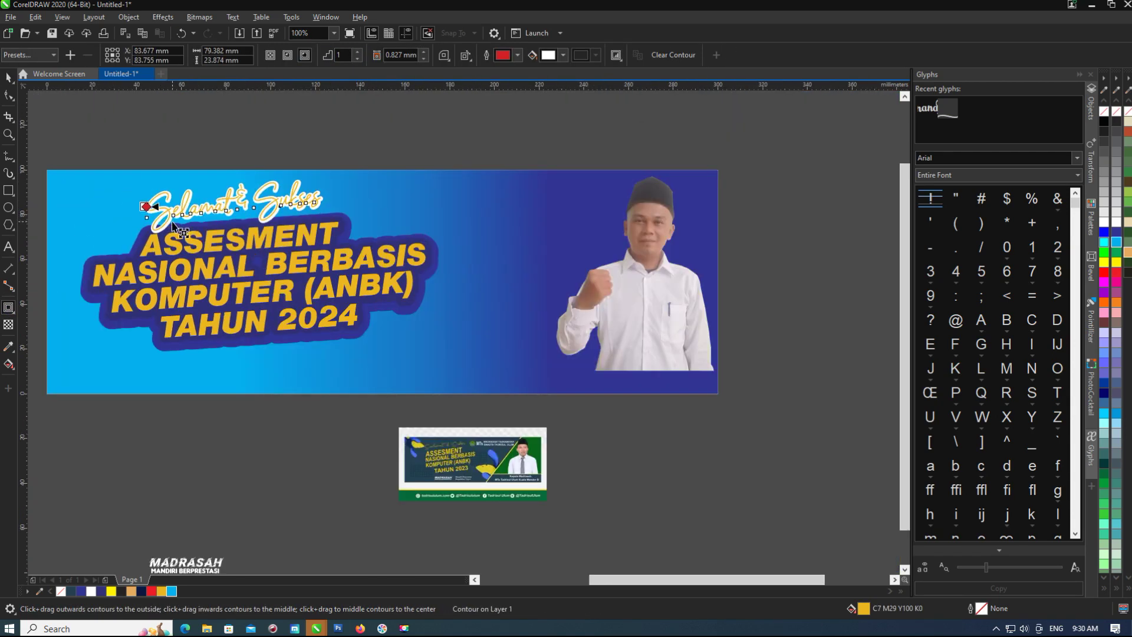
scroll(132, 187, "up", 1)
key("space")
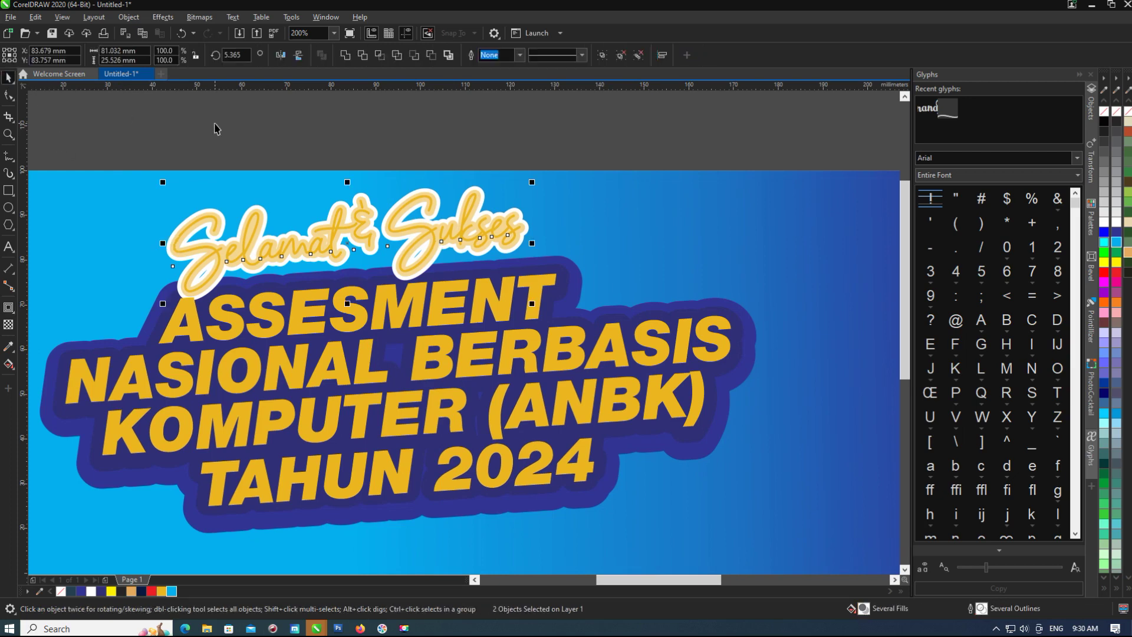
left_click_drag(429, 239, 443, 237)
Colour the script's contour navy blue.
left_click(550, 235)
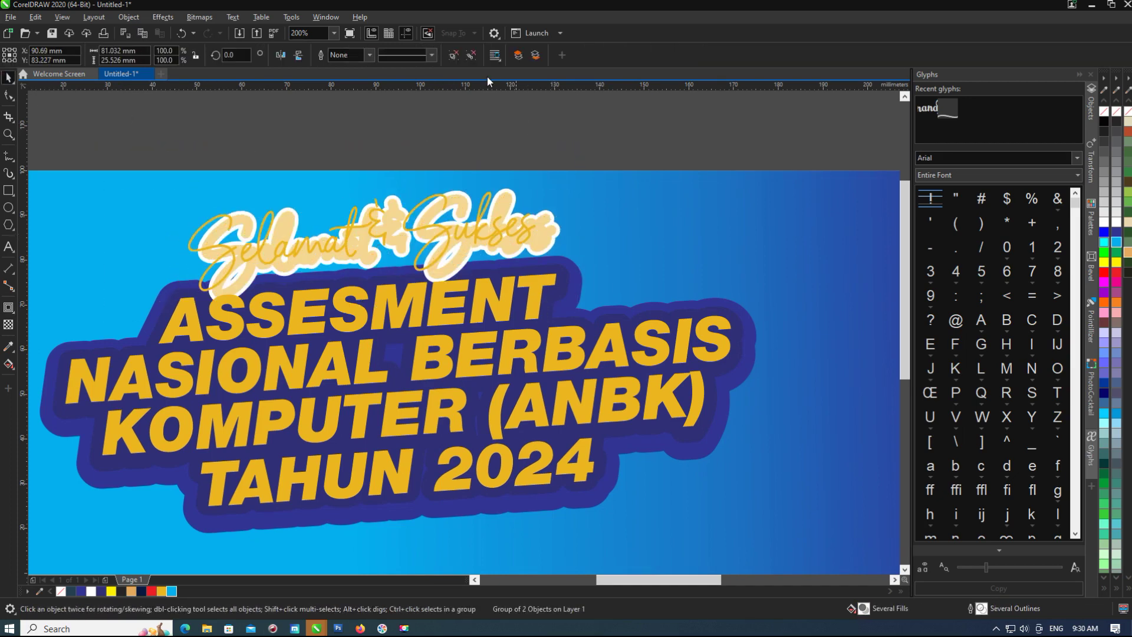
left_click(131, 591)
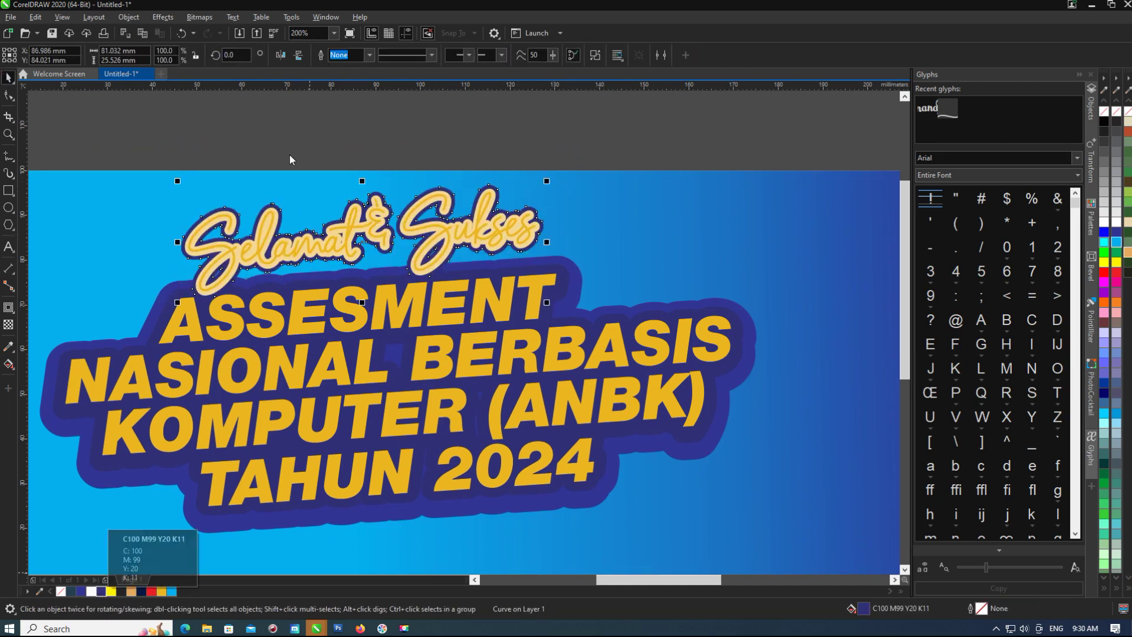
left_click(241, 220)
scroll(306, 214, "up", 2)
scroll(488, 353, "down", 3)
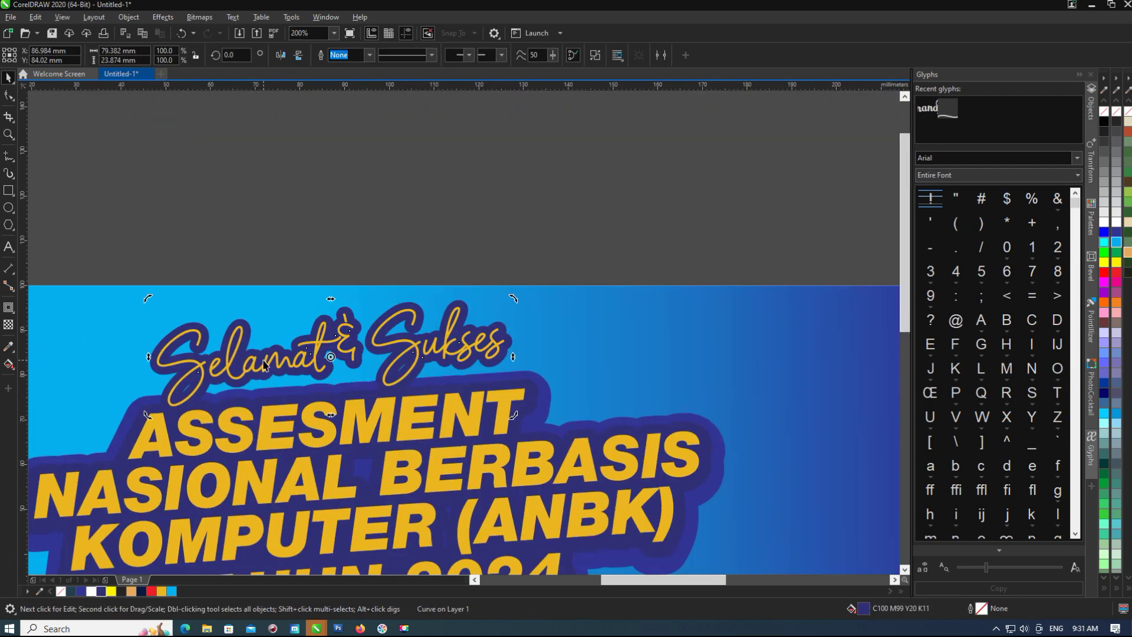
left_click(488, 352)
scroll(488, 353, "down", 2)
scroll(488, 353, "up", 1)
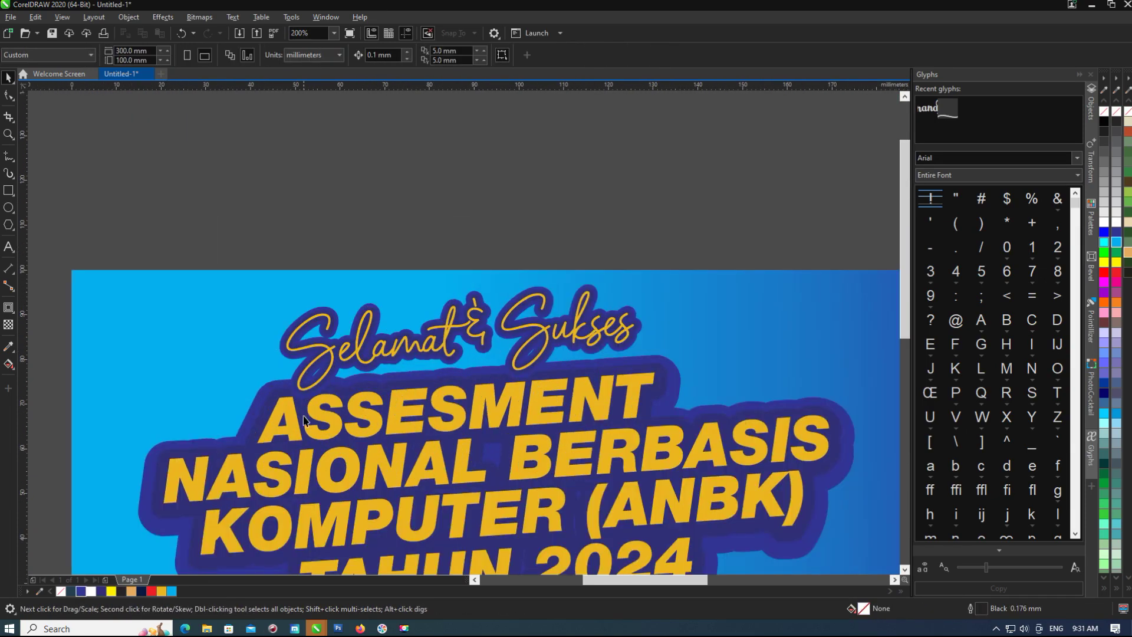
scroll(424, 397, "down", 1)
left_click(415, 484)
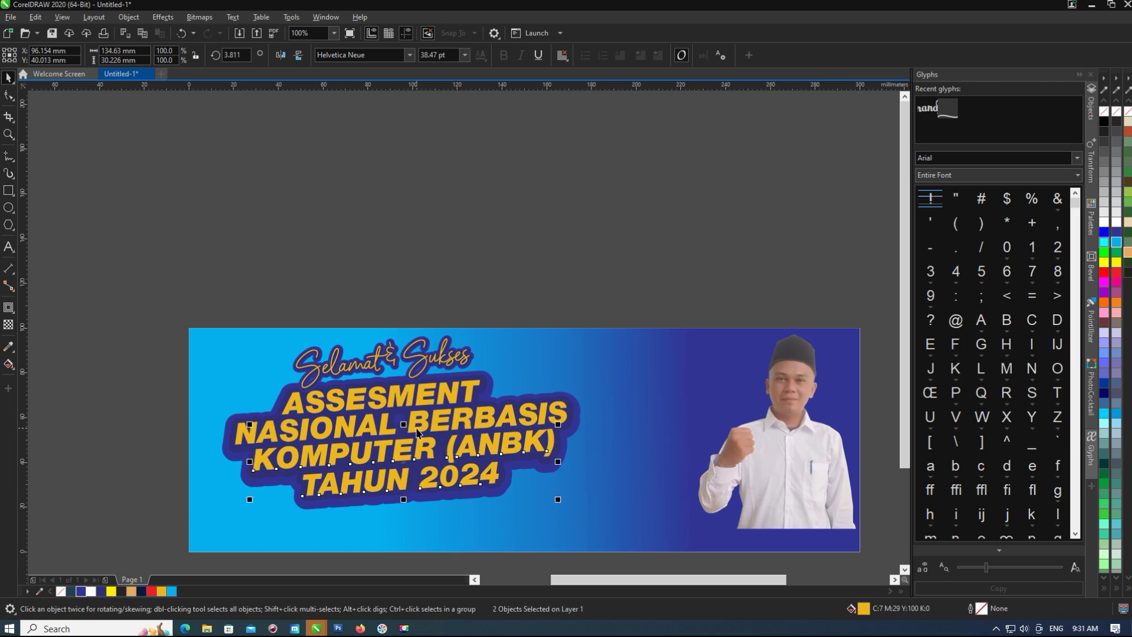
Group the title objects, trying and undoing a dark fill.
right_click(412, 400)
left_click(421, 337)
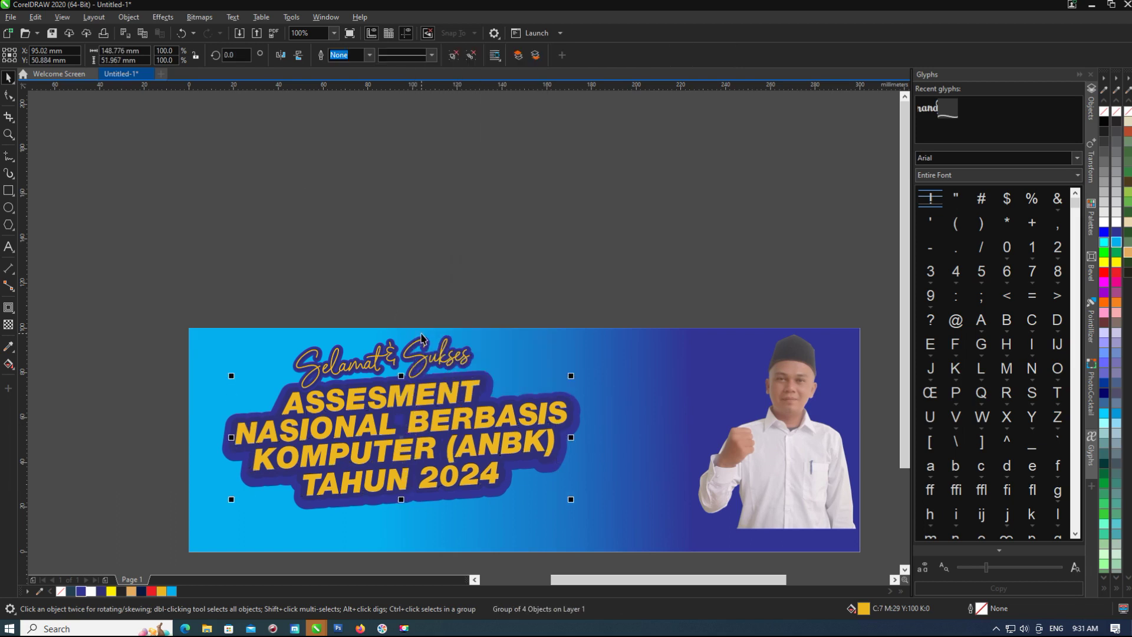
left_click(1116, 121)
key("ctrl+z")
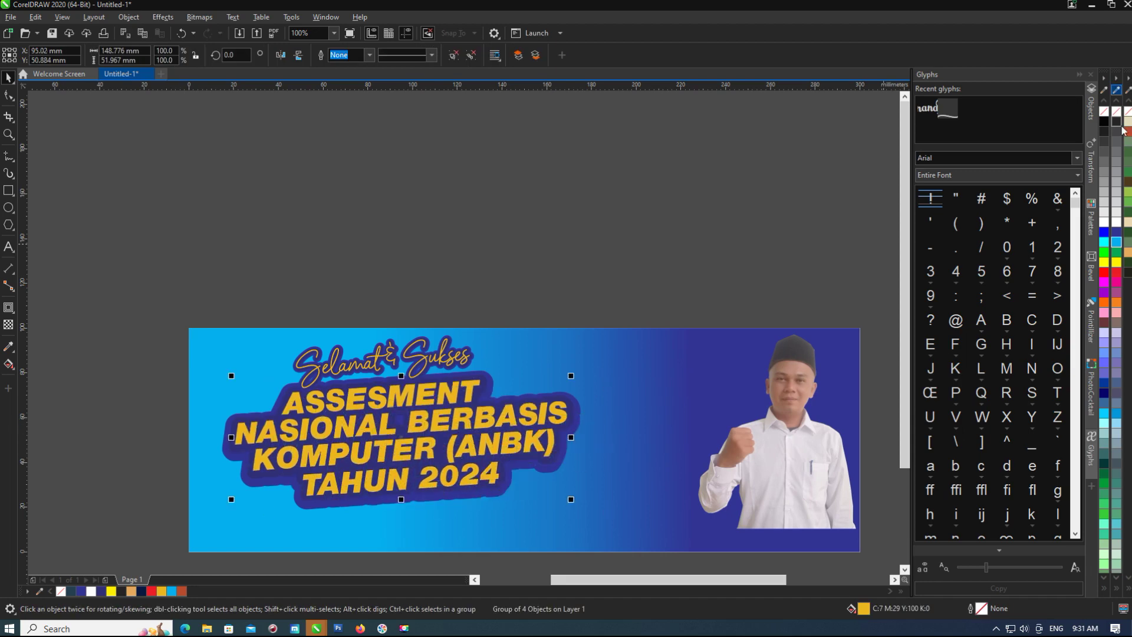
Give the title group a 0.75 mm yellow outline behind the fill with round corners.
right_click(1116, 262)
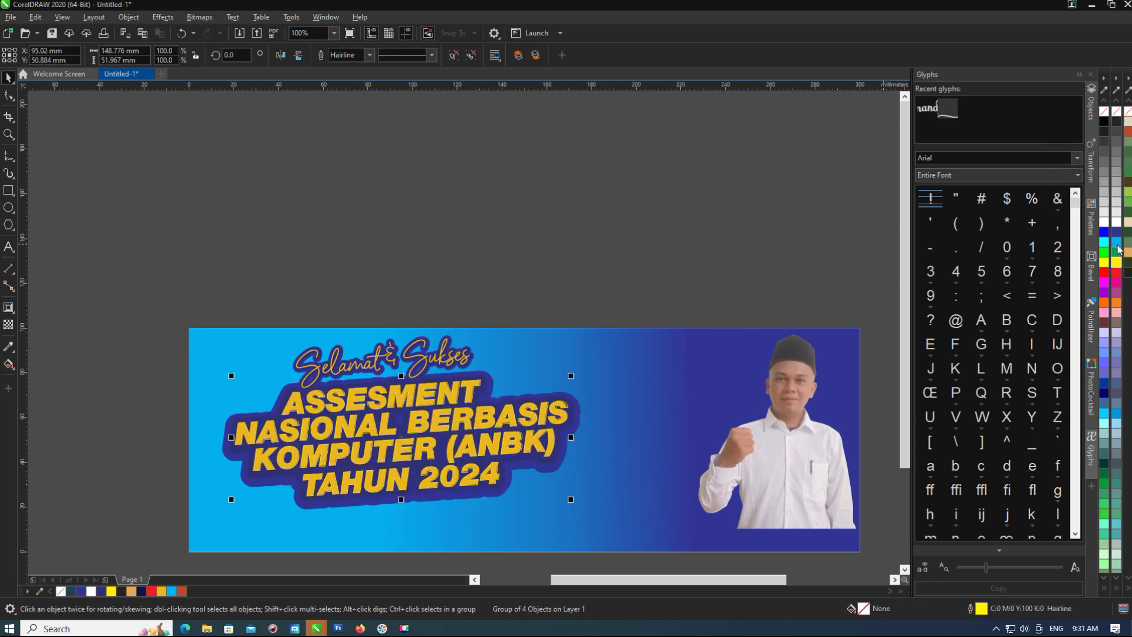
scroll(396, 434, "up", 1)
key("F12")
left_click(492, 269)
left_click(472, 336)
left_click(598, 358)
left_click(475, 339)
key("Return")
Reduce the title outline width to 0.5 mm.
key("F12")
left_click(492, 268)
left_click(472, 318)
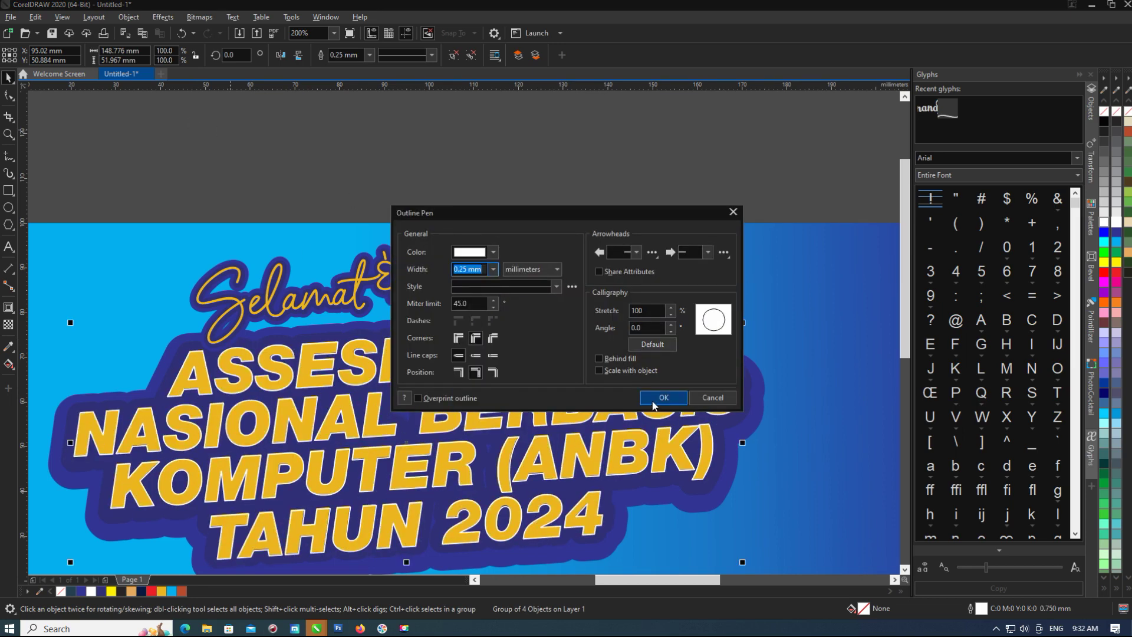
left_click(492, 269)
left_click(472, 327)
key("Return")
Apply a 1.5-pixel Gaussian Blur to the title group and nudge it up.
left_click(163, 17)
mouse_move(177, 85)
left_click(283, 116)
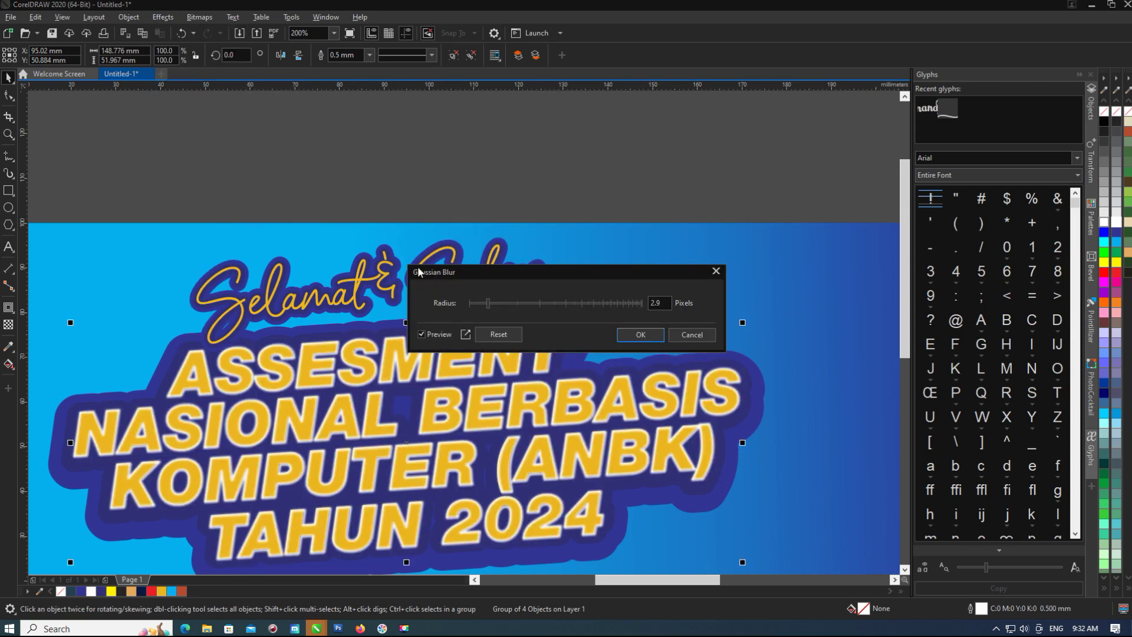
left_click_drag(484, 303, 480, 305)
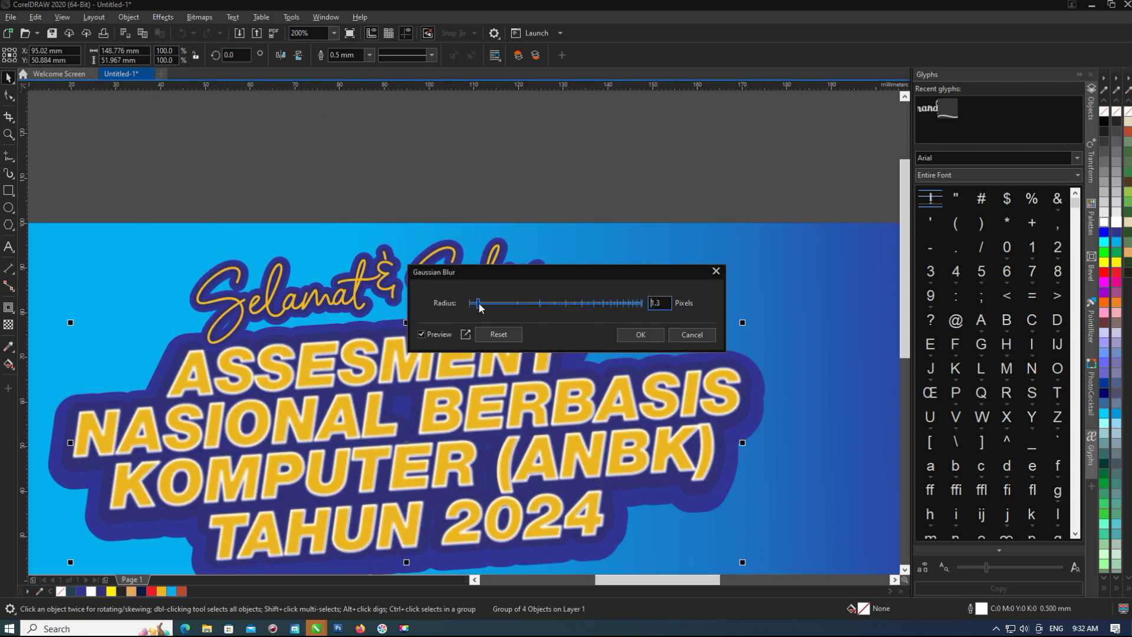
key("Return")
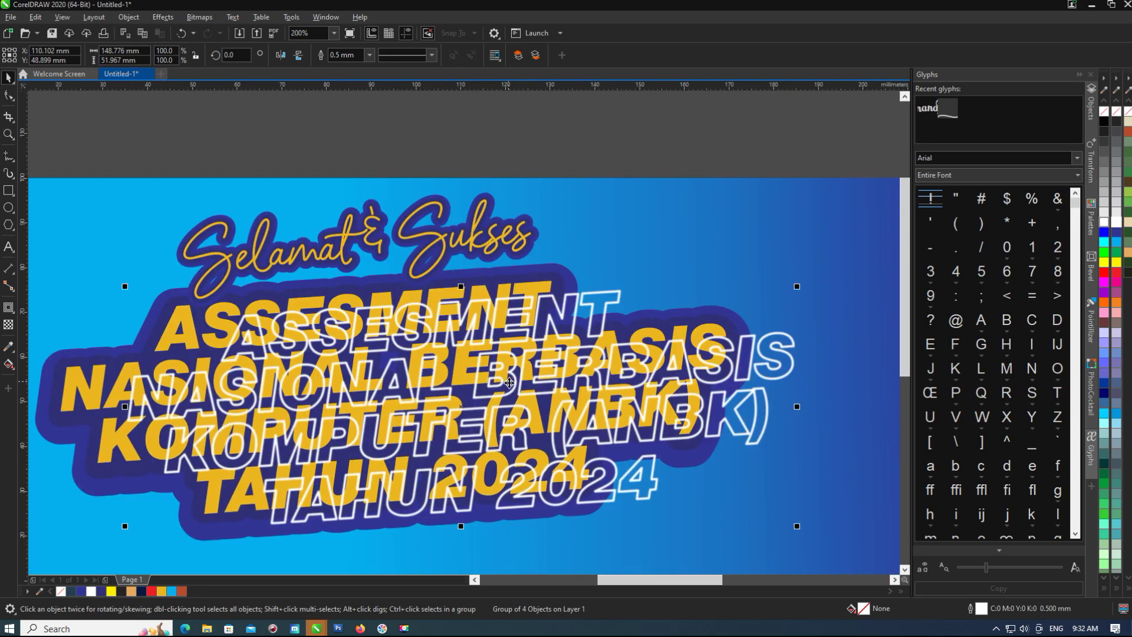
key("Up")
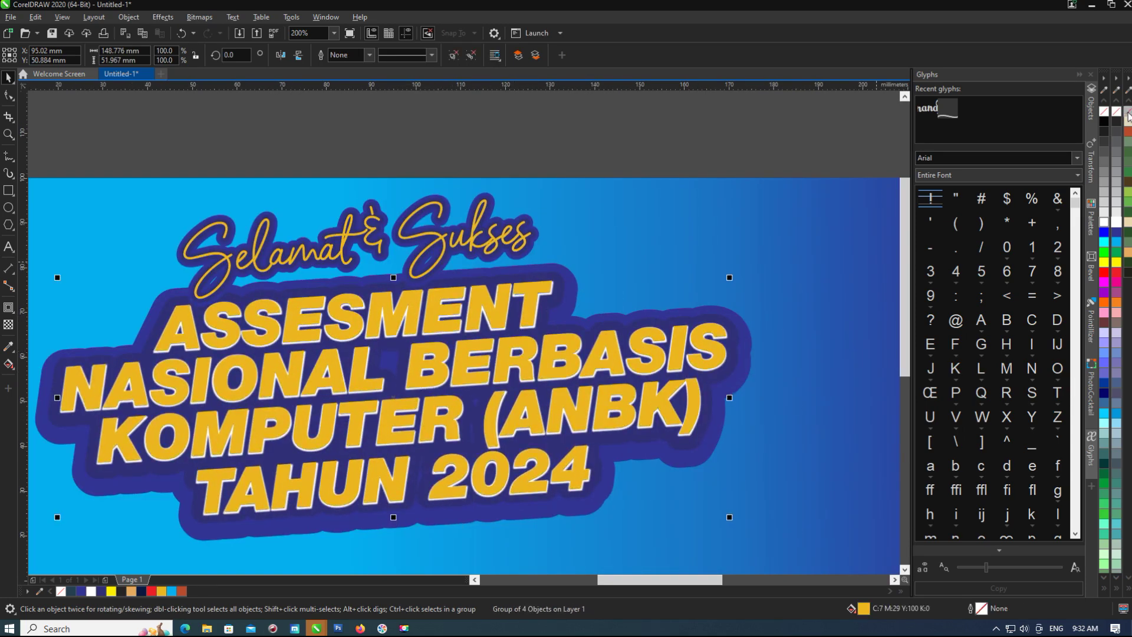
Try red-brown and red outlines on the title group, settling on white.
right_click(1128, 132)
scroll(213, 349, "down", 2)
left_click(187, 392)
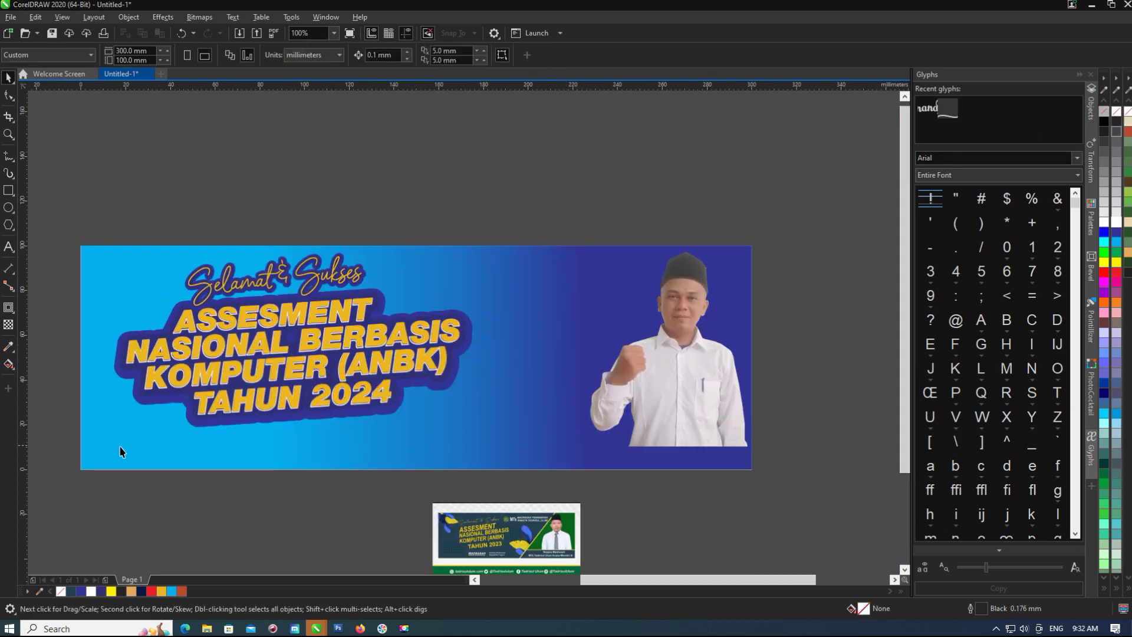
scroll(188, 392, "up", 2)
left_click(308, 409)
scroll(219, 507, "down", 2)
left_click(578, 423)
scroll(658, 497, "up", 6)
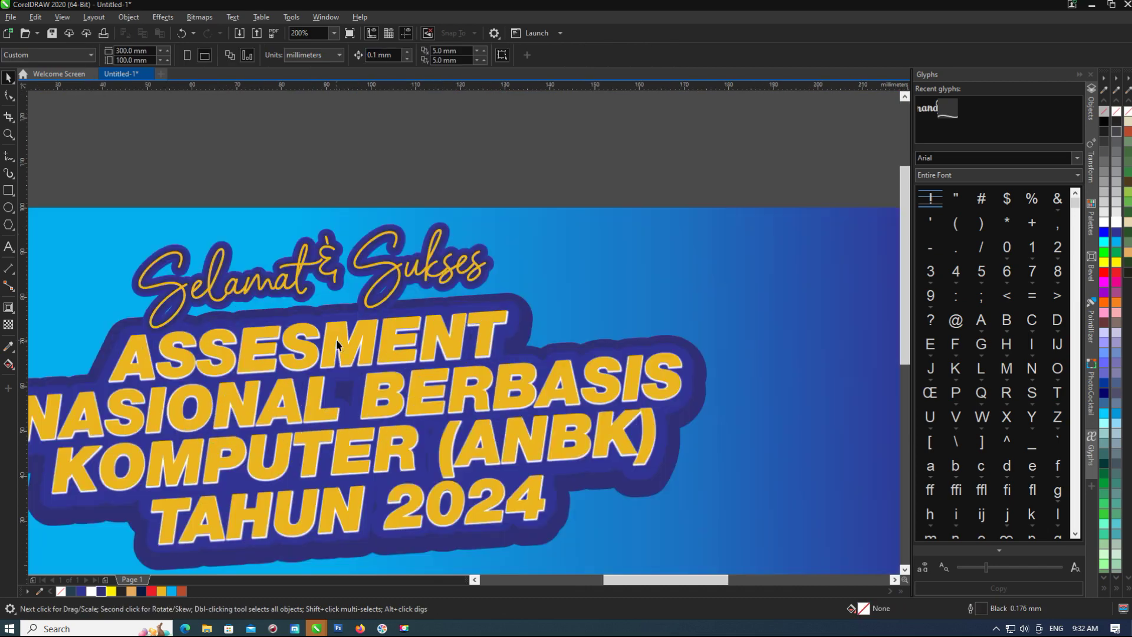
scroll(808, 386, "down", 4)
right_click(1114, 277)
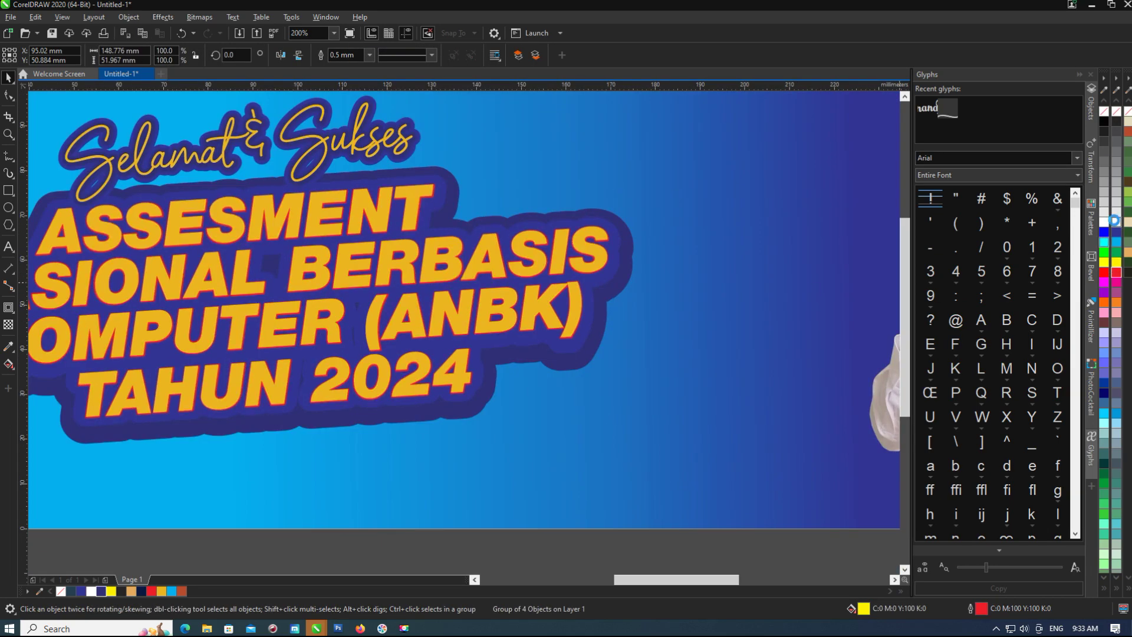
right_click(1115, 221)
scroll(477, 269, "down", 2)
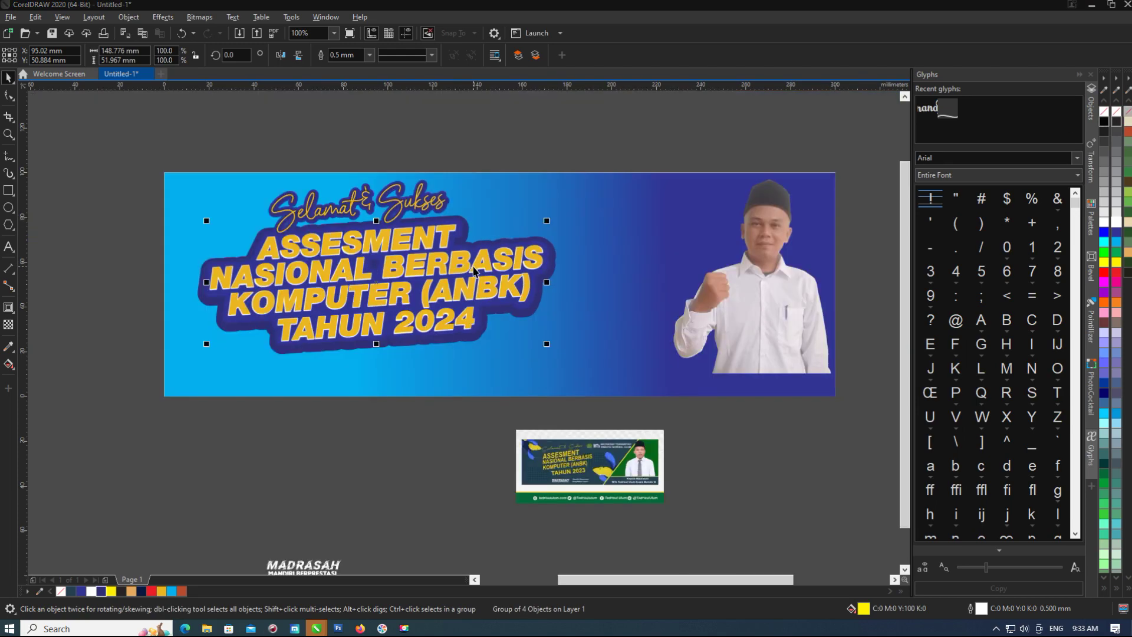
Check the blue backing shape behind the title, then clear the selection.
left_click(474, 271, "ctrl")
scroll(473, 271, "up", 3)
scroll(473, 271, "down", 2)
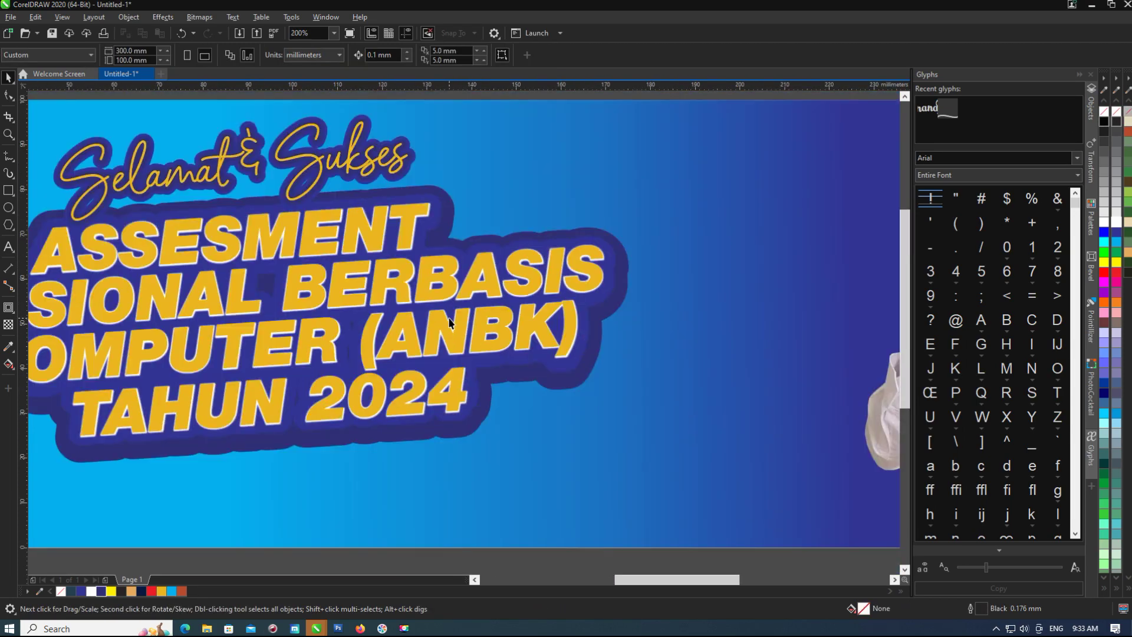
key("Escape")
scroll(495, 386, "down", 2)
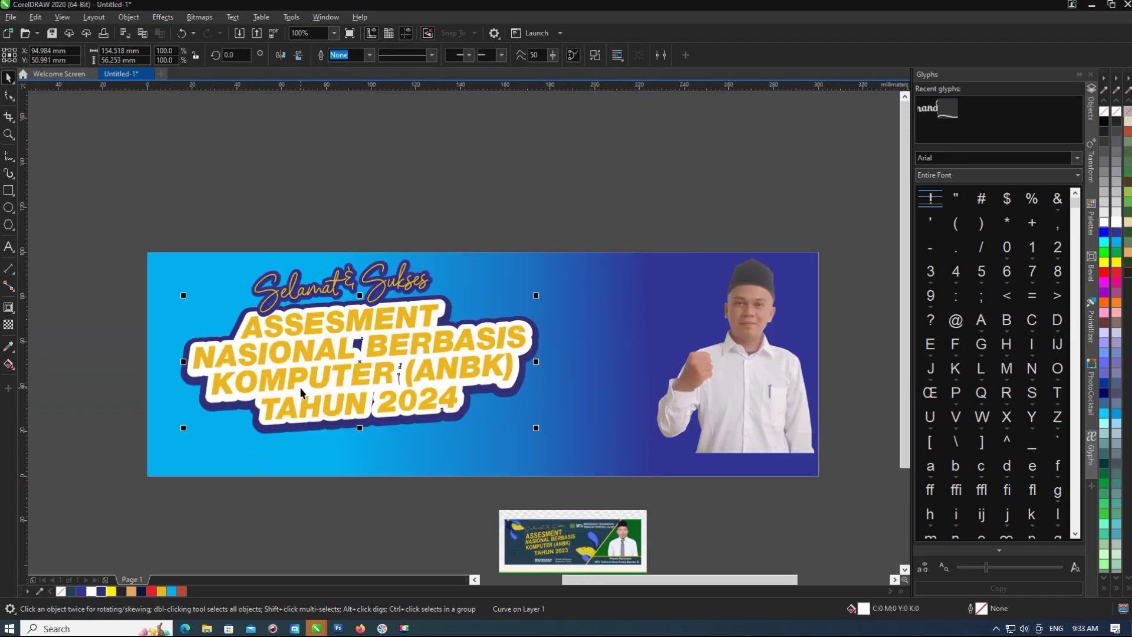
scroll(299, 387, "down", 2)
scroll(263, 380, "up", 4)
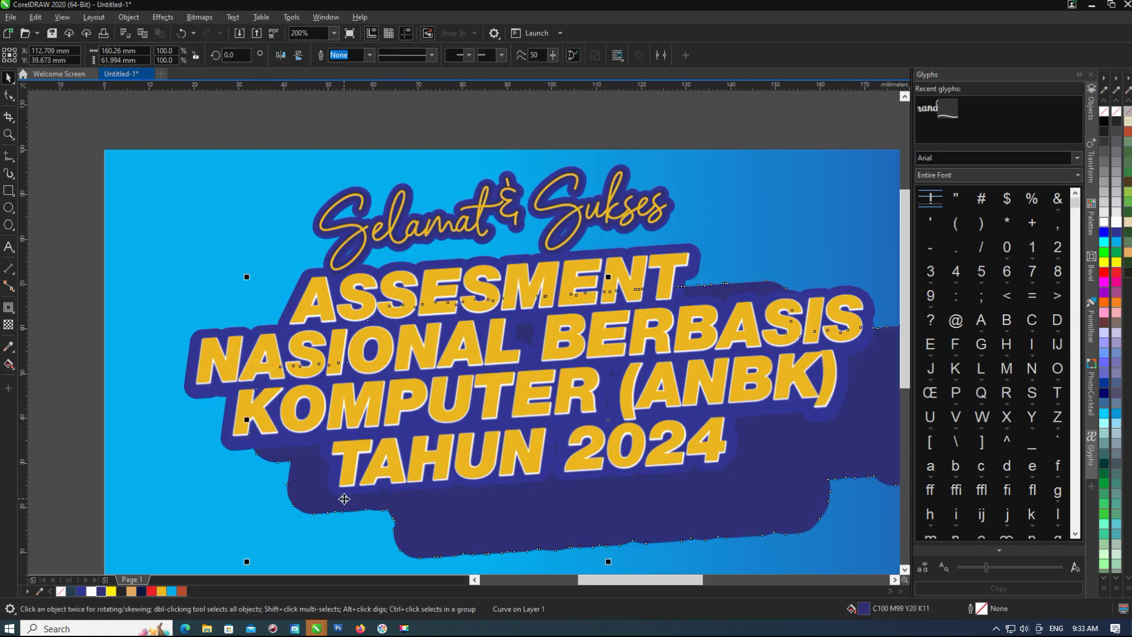
Give the title curve a vertical fountain fill whose end colour is navy.
scroll(379, 452, "down", 2)
scroll(326, 342, "up", 2)
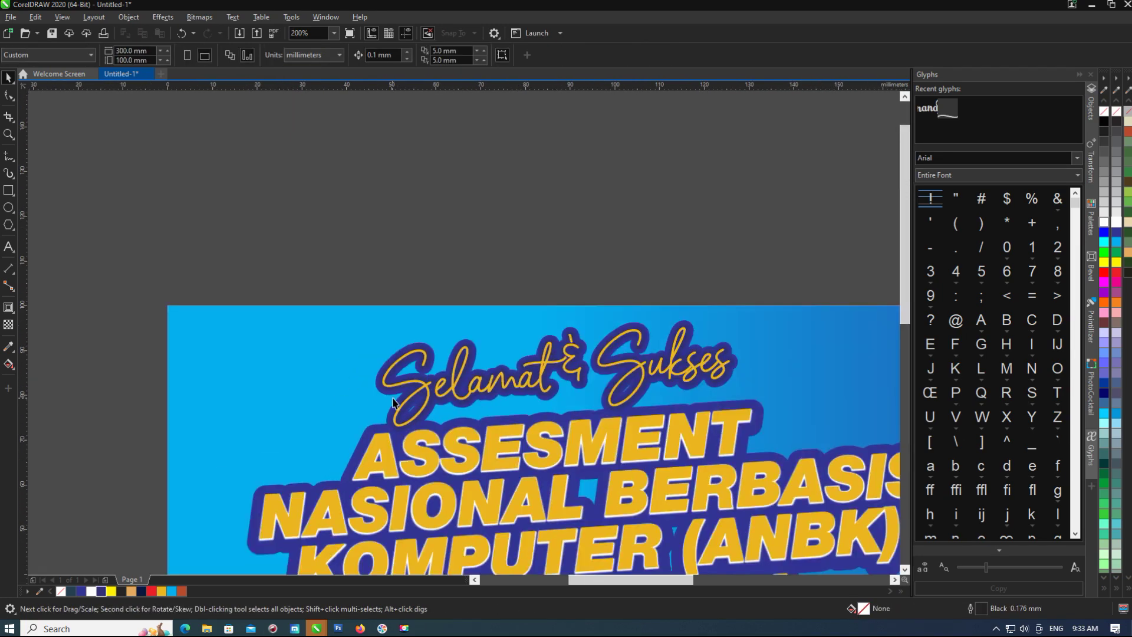
scroll(405, 446, "down", 2)
left_click(588, 510)
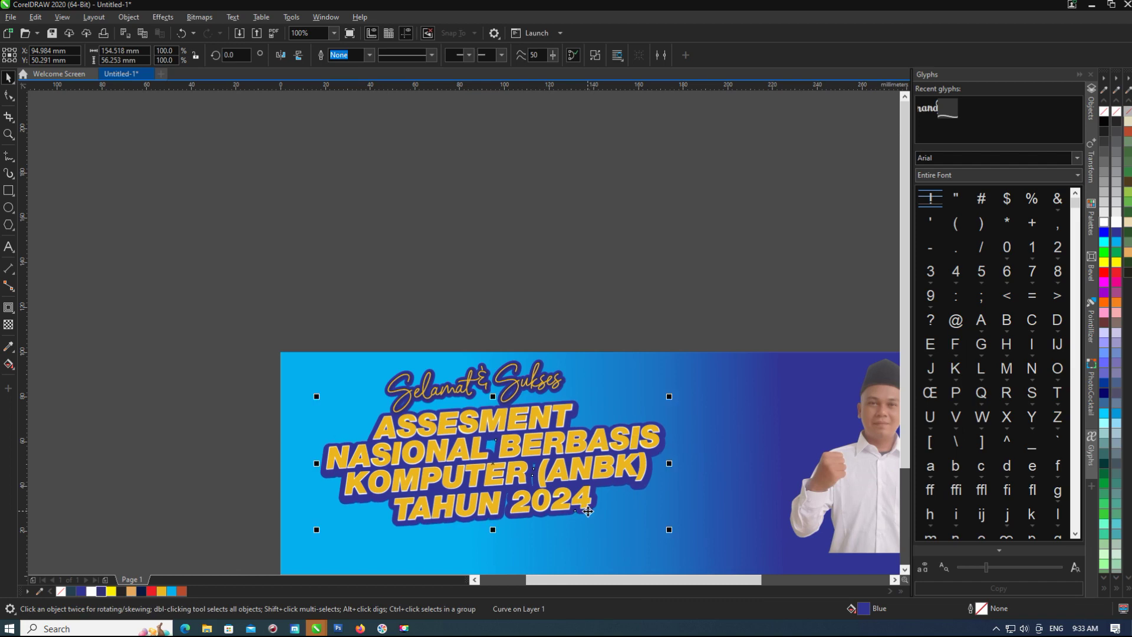
scroll(376, 486, "up", 2)
key("g")
left_click_drag(389, 344, 395, 553)
left_click(101, 590)
scroll(383, 453, "down", 2)
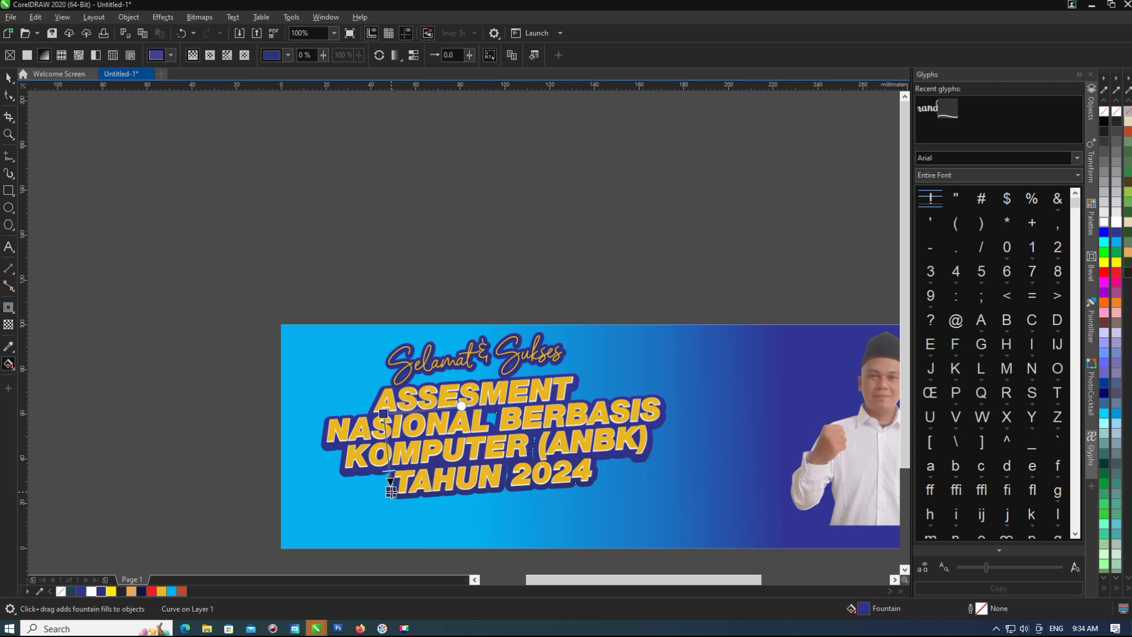
Move the MADRASAH MANDIRI BERPRESTASI logo group into the banner's lower-left corner.
left_click(8, 78)
scroll(389, 471, "down", 2)
scroll(389, 471, "up", 2)
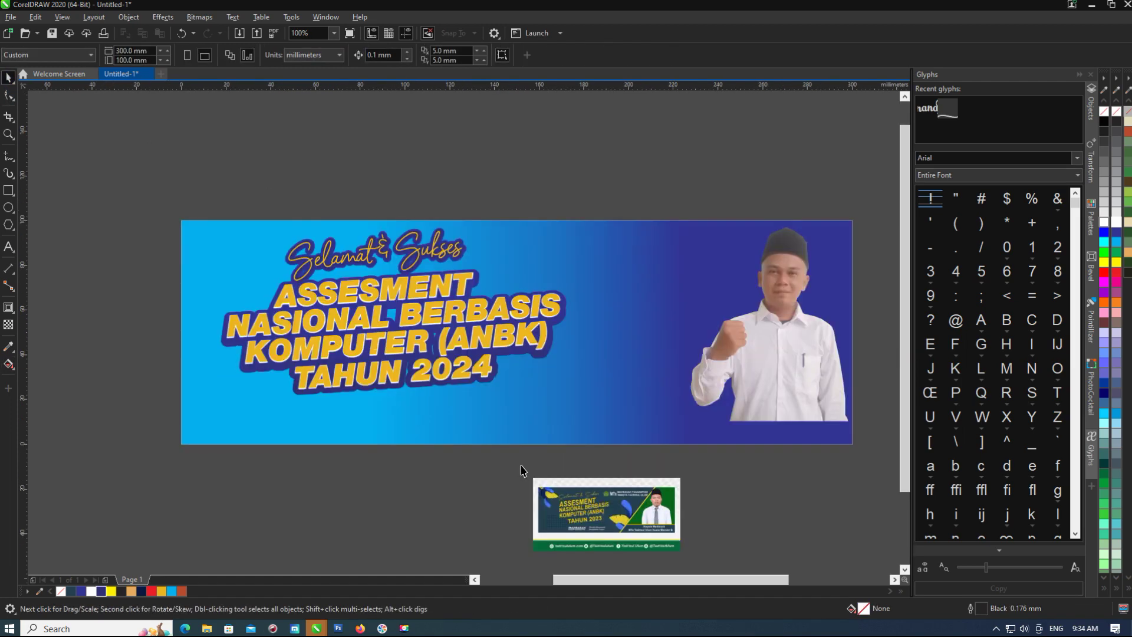
scroll(389, 501, "down", 2)
left_click_drag(377, 498, 372, 396)
scroll(370, 401, "up", 2)
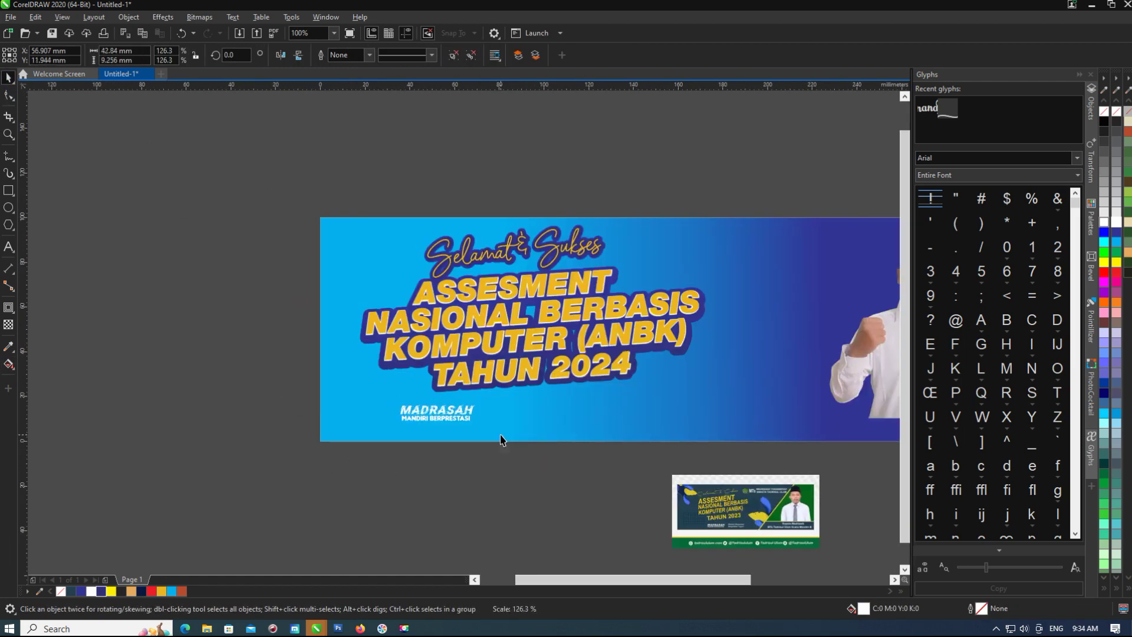
scroll(501, 440, "up", 2)
scroll(473, 435, "down", 2)
left_click(550, 439)
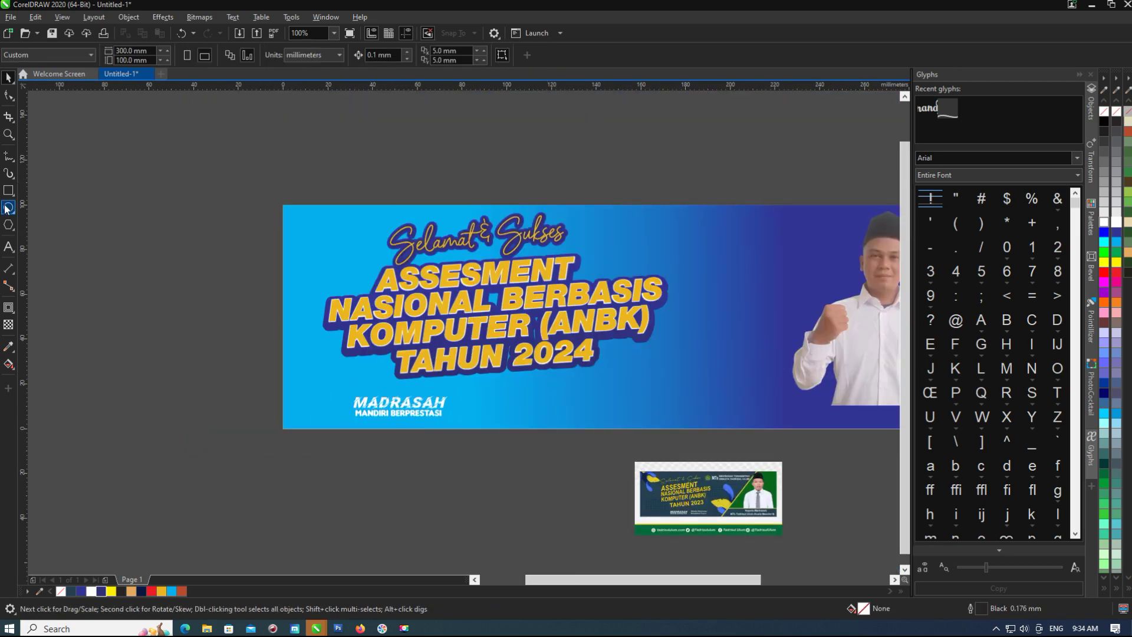
left_click(8, 156)
Draw a petal-shaped curve beside the heading, filled dark blue with no outline.
left_click(59, 230)
scroll(354, 254, "up", 2)
left_click_drag(252, 230, 156, 304)
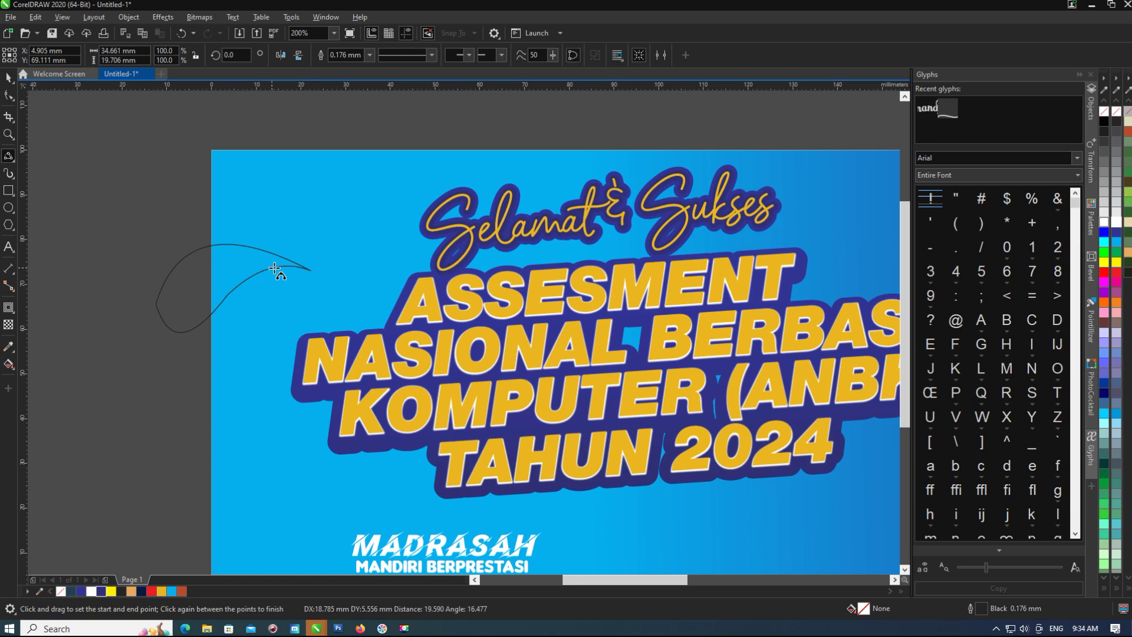
left_click(1116, 235)
right_click(1116, 111)
key("space")
left_click_drag(158, 309, 252, 288)
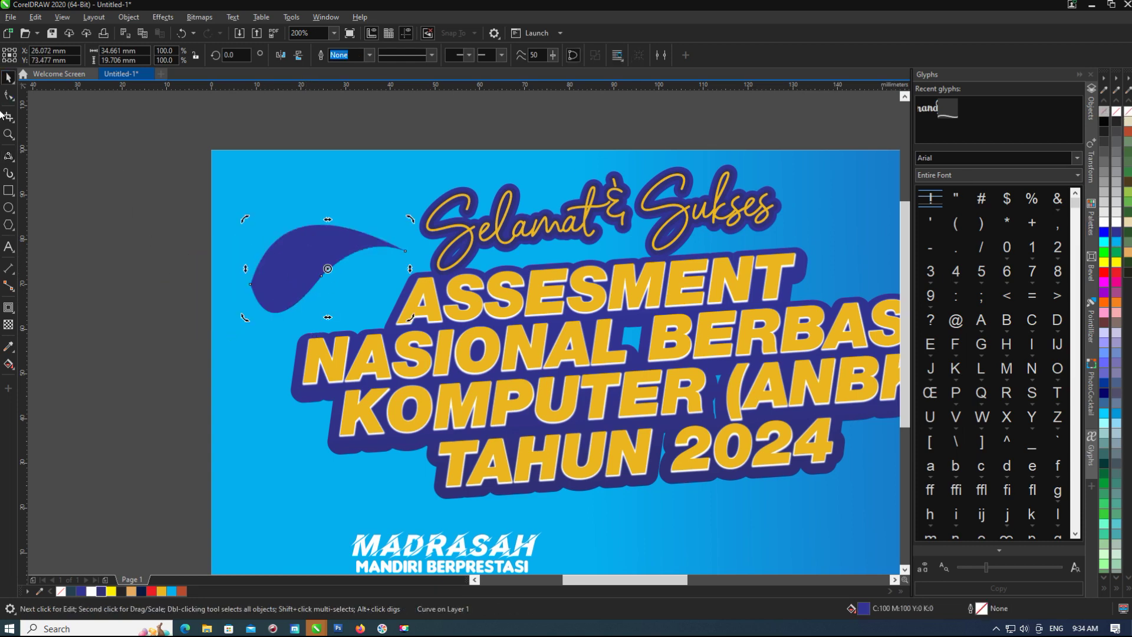
key("F10")
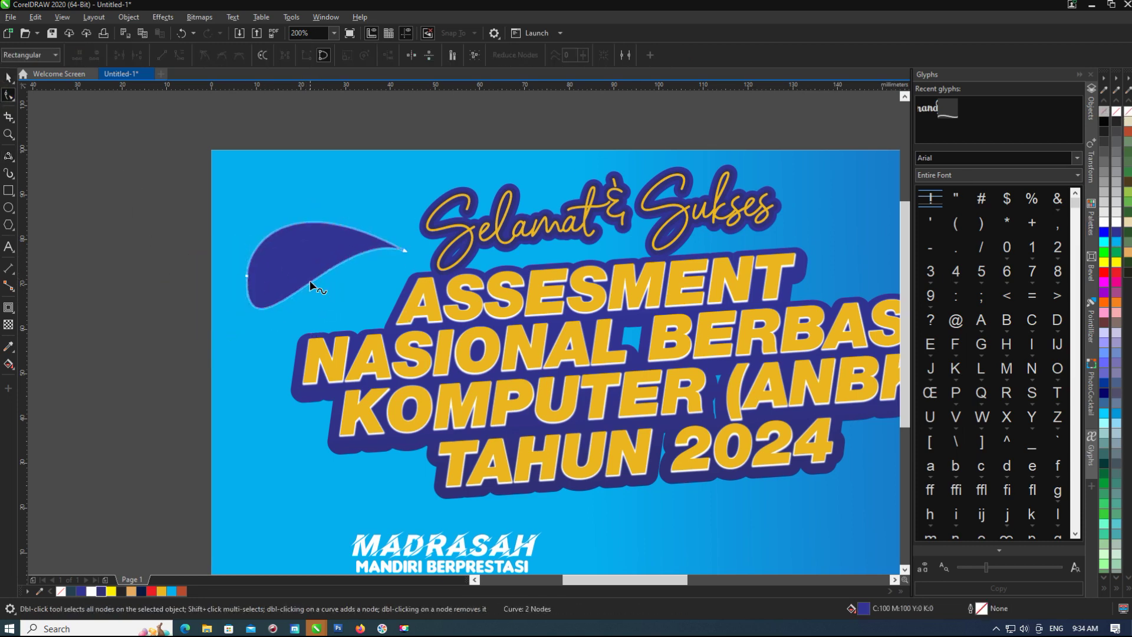
key("space")
Rotate the petal slightly and place a smaller copy of it below.
left_click(264, 240)
scroll(264, 240, "down", 2)
left_click_drag(264, 240, 260, 237)
left_click(178, 219)
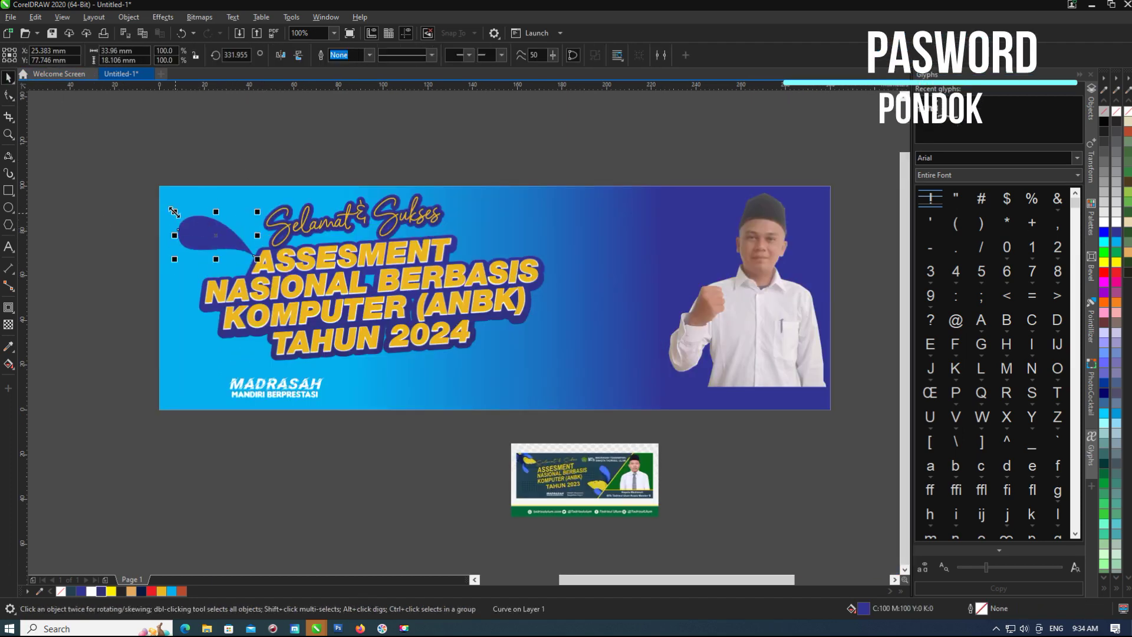
scroll(187, 221, "up", 1)
left_click_drag(187, 221, 236, 275)
key("Escape")
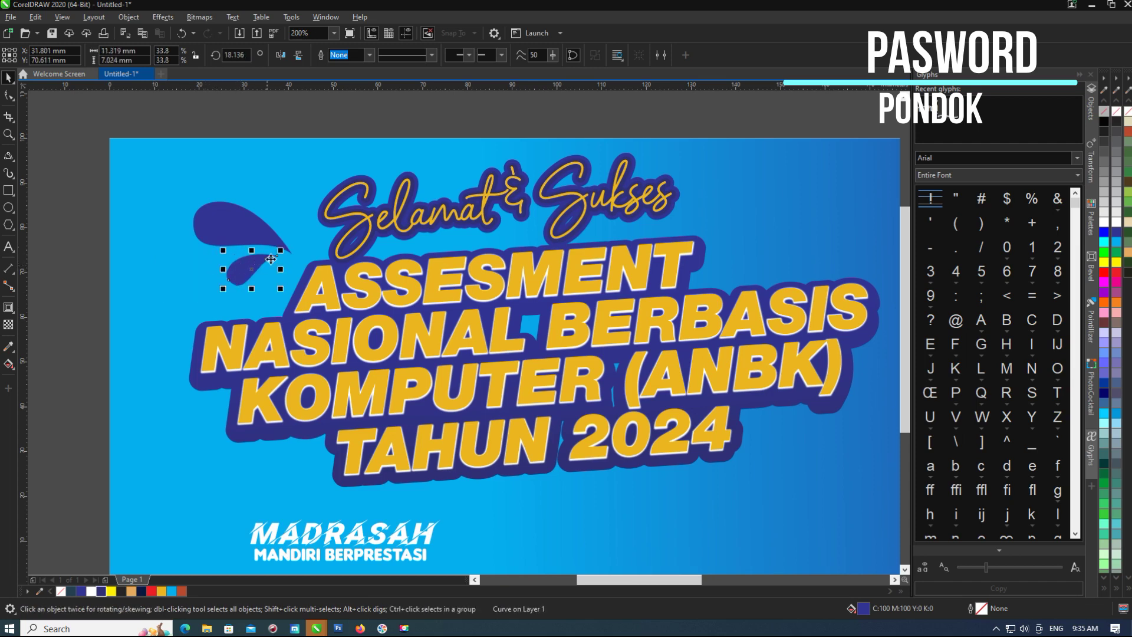
scroll(259, 259, "up", 2)
scroll(165, 224, "down", 4)
scroll(164, 225, "up", 1)
Mirror the small petal and rotate it up into a fanned splash with the others.
left_click(236, 205)
left_click(281, 55)
scroll(227, 150, "up", 1)
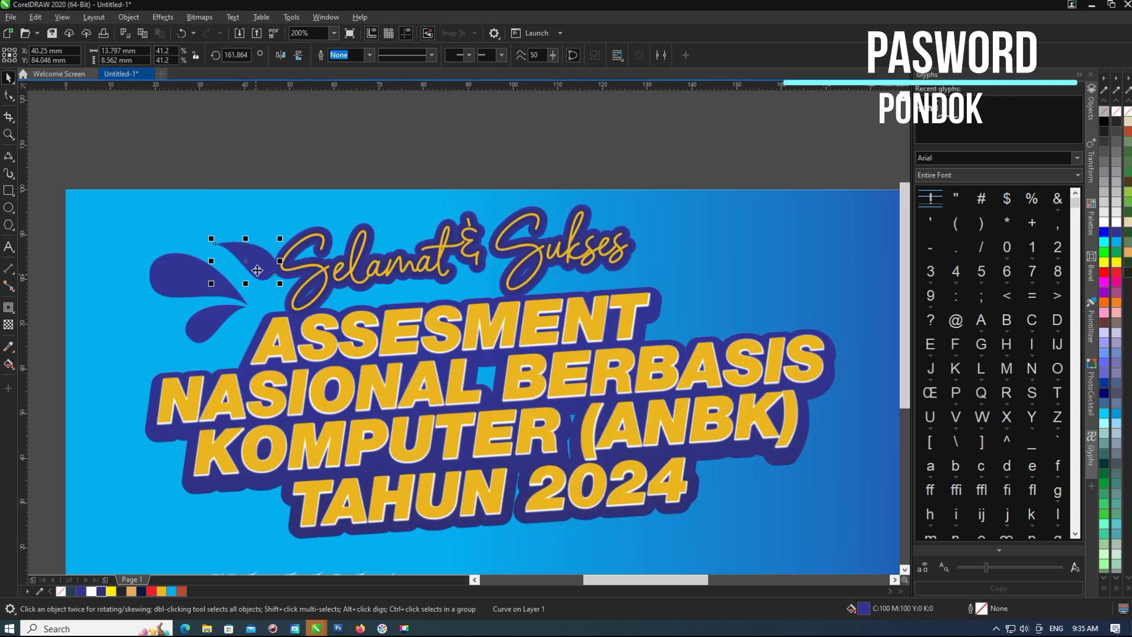
left_click_drag(166, 163, 171, 165)
scroll(239, 259, "up", 1)
left_click_drag(239, 226, 239, 213)
scroll(240, 168, "down", 2)
scroll(303, 214, "up", 2)
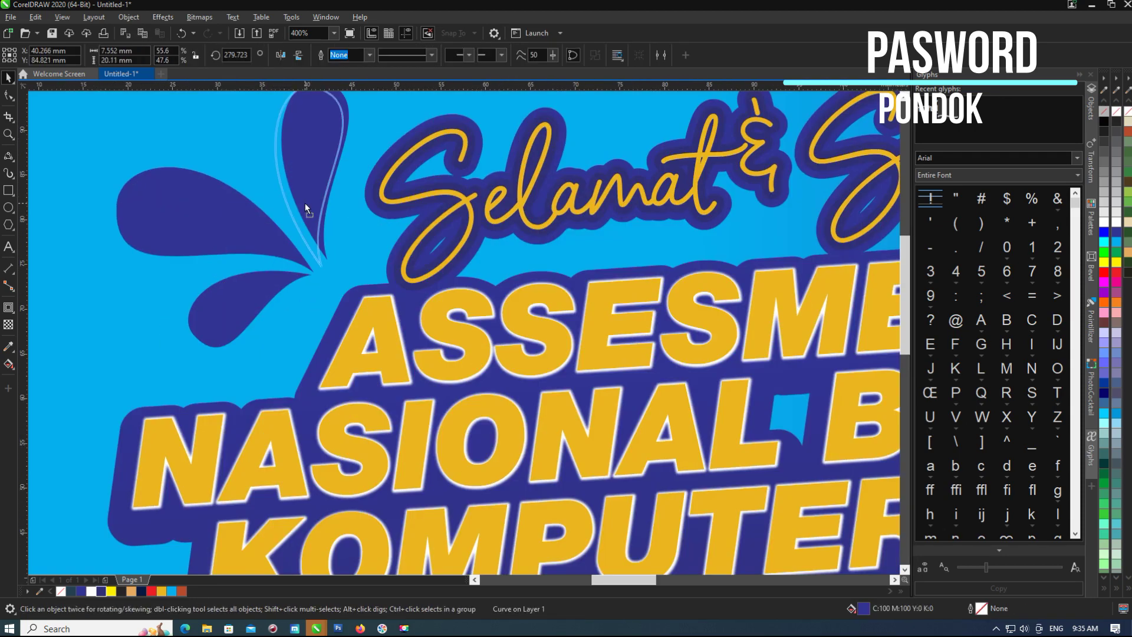
scroll(302, 215, "down", 2)
left_click(114, 146)
Copy the three-petal splash to below the right end of TAHUN 2024.
left_click_drag(114, 146, 239, 259)
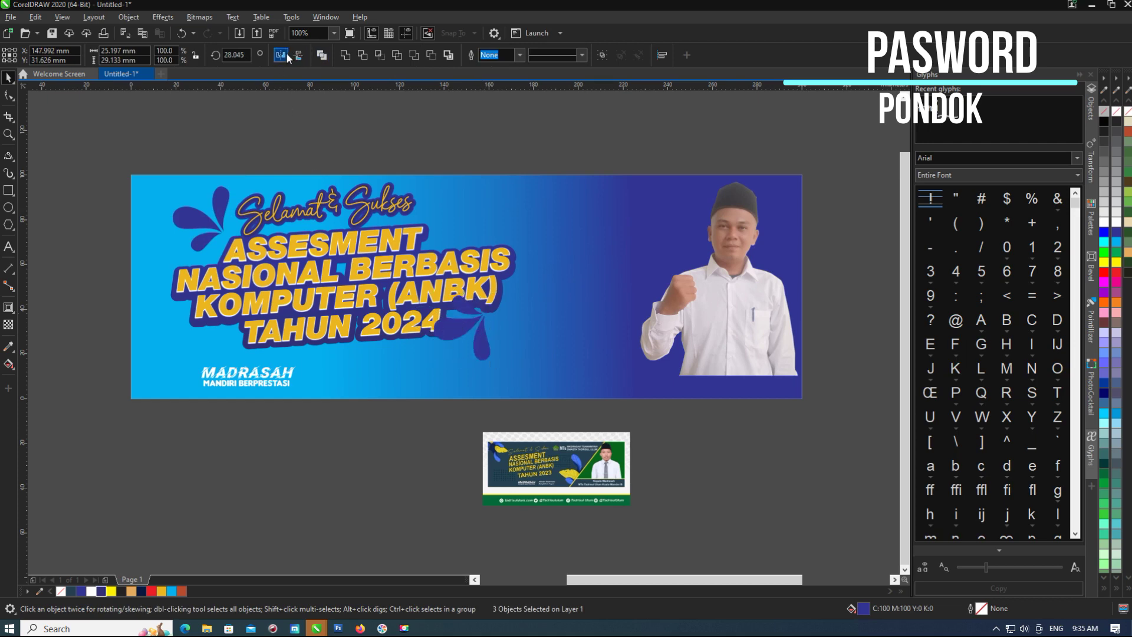
left_click_drag(477, 328, 483, 367)
key("Escape")
scroll(450, 316, "down", 1)
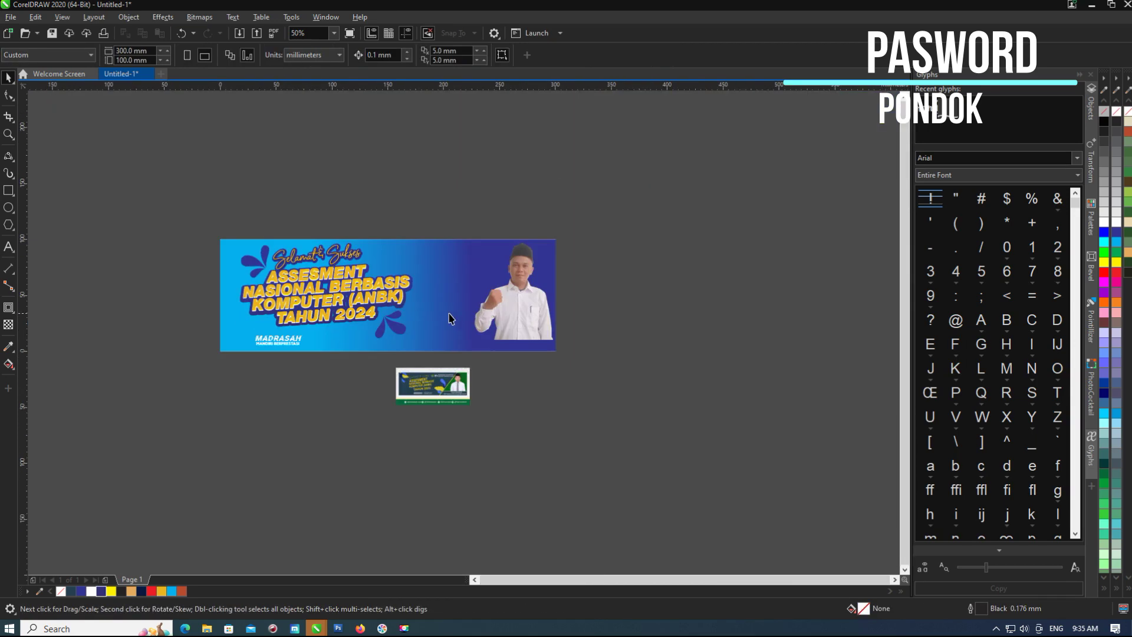
scroll(348, 263, "up", 1)
scroll(148, 230, "up", 1)
Try a fountain fill on one petal, then revert it to solid dark blue.
left_click(179, 273)
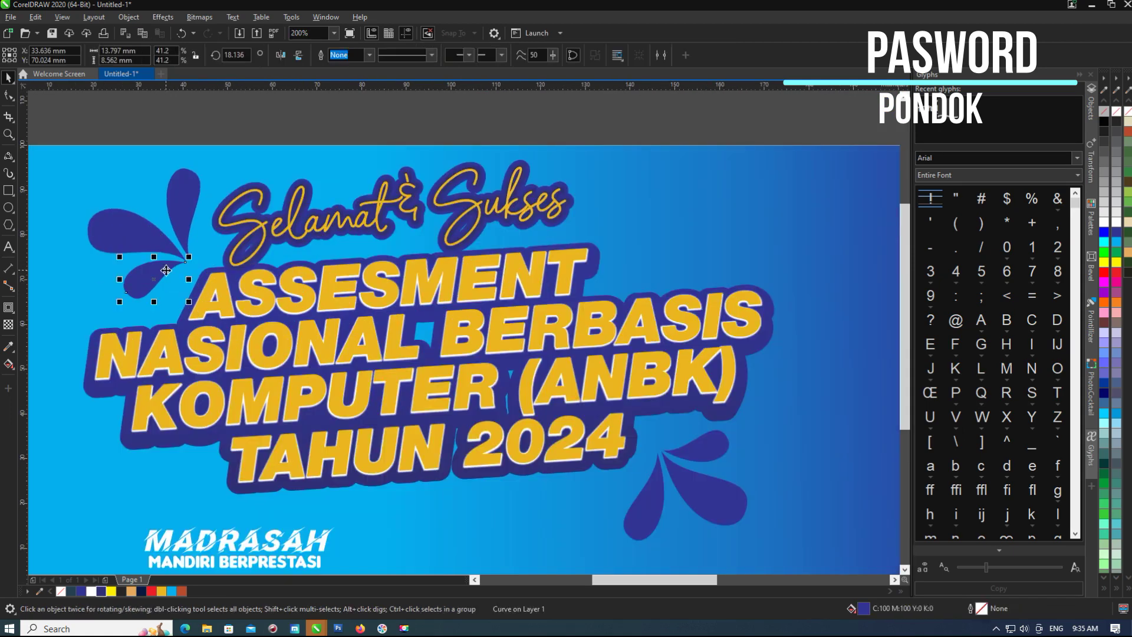
left_click(9, 363)
scroll(148, 280, "up", 1)
left_click_drag(141, 268, 156, 298)
left_click(101, 592)
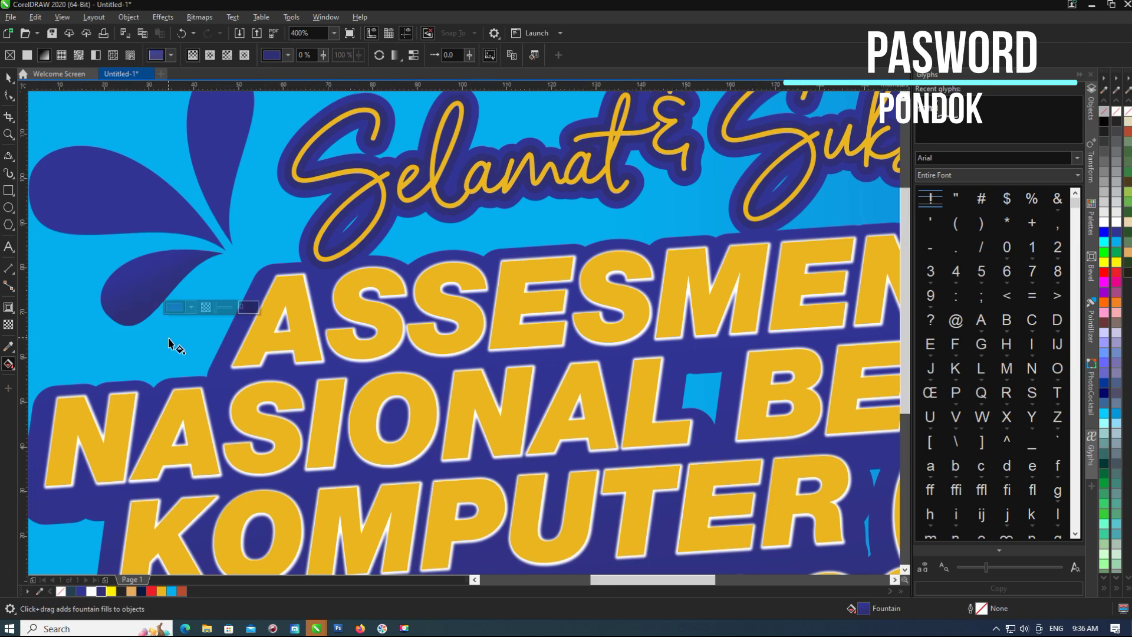
scroll(207, 290, "down", 1)
scroll(189, 270, "up", 1)
Pick the Attributes Eyedropper, then select the Selamat & Sukses lettering and MADRASAH group.
left_click(9, 346)
left_click(64, 357)
scroll(165, 208, "down", 1)
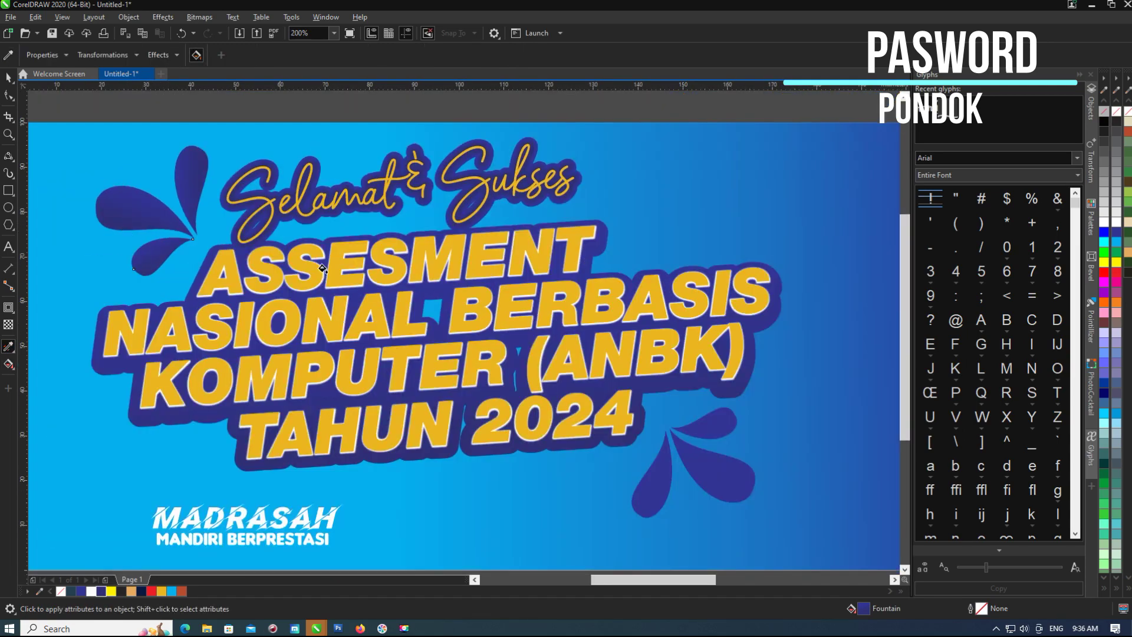
scroll(201, 392, "down", 1)
key("space")
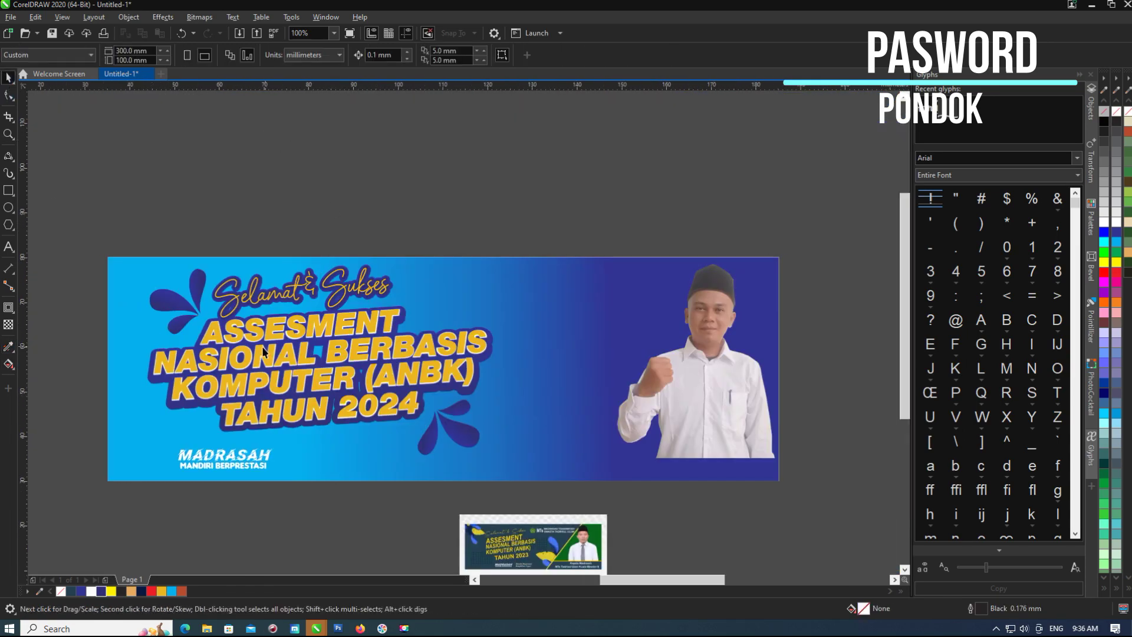
scroll(410, 239, "up", 1)
left_click(507, 183)
scroll(409, 238, "down", 1)
left_click(177, 434)
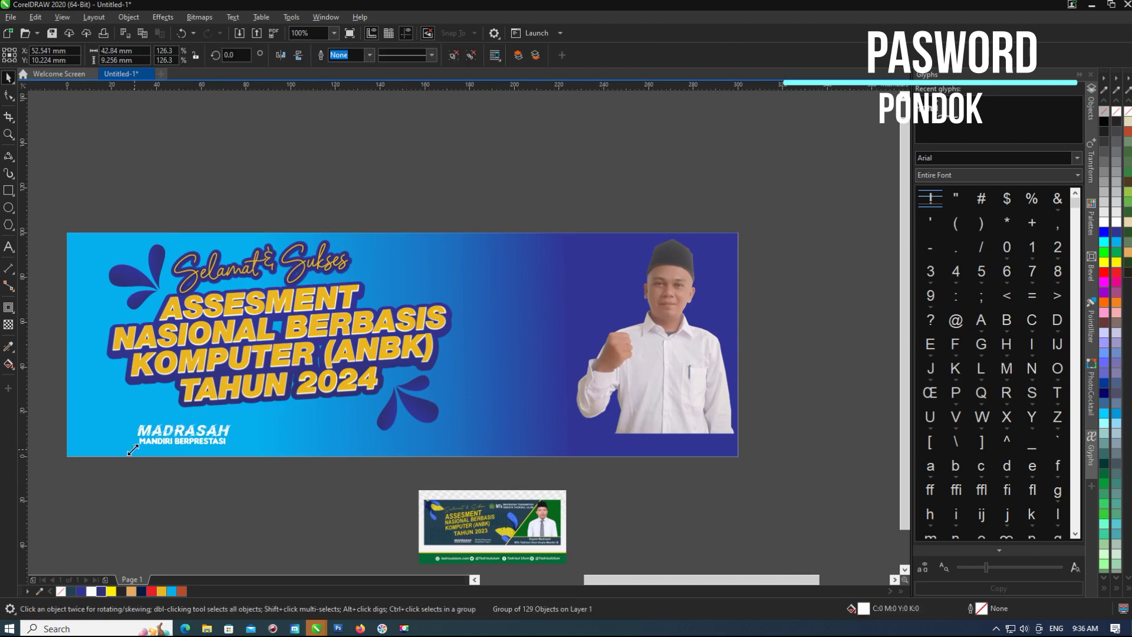
Draw a light grey circle with a 50% radial fountain transparency.
key("Escape")
scroll(59, 287, "down", 1)
left_click_drag(209, 187, 331, 309)
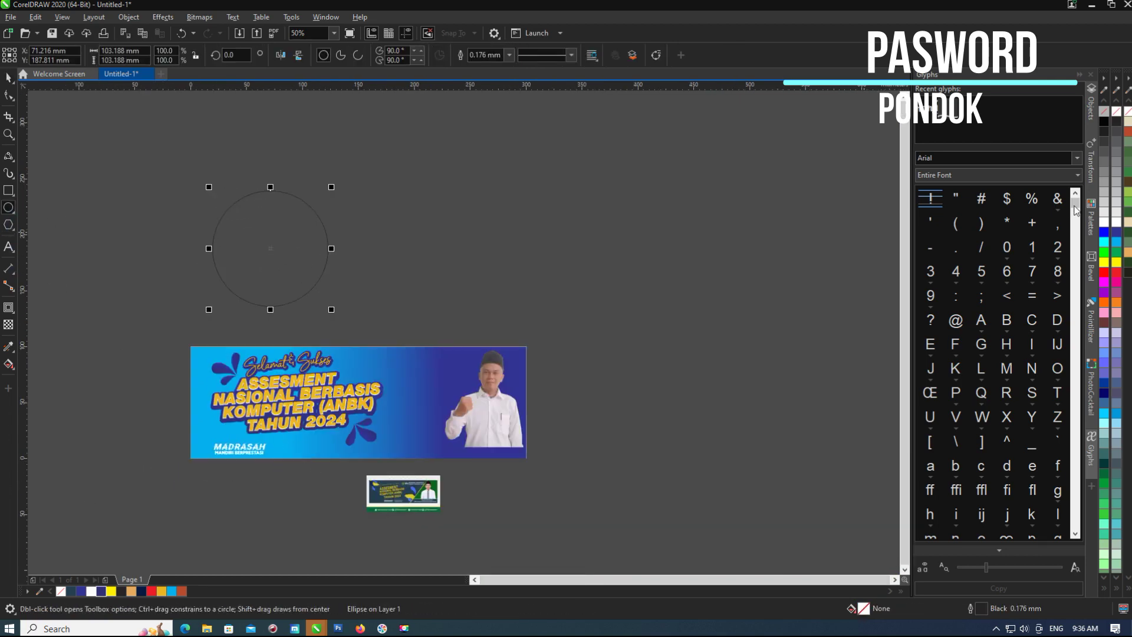
left_click(1118, 185)
left_click(8, 324)
left_click(27, 55)
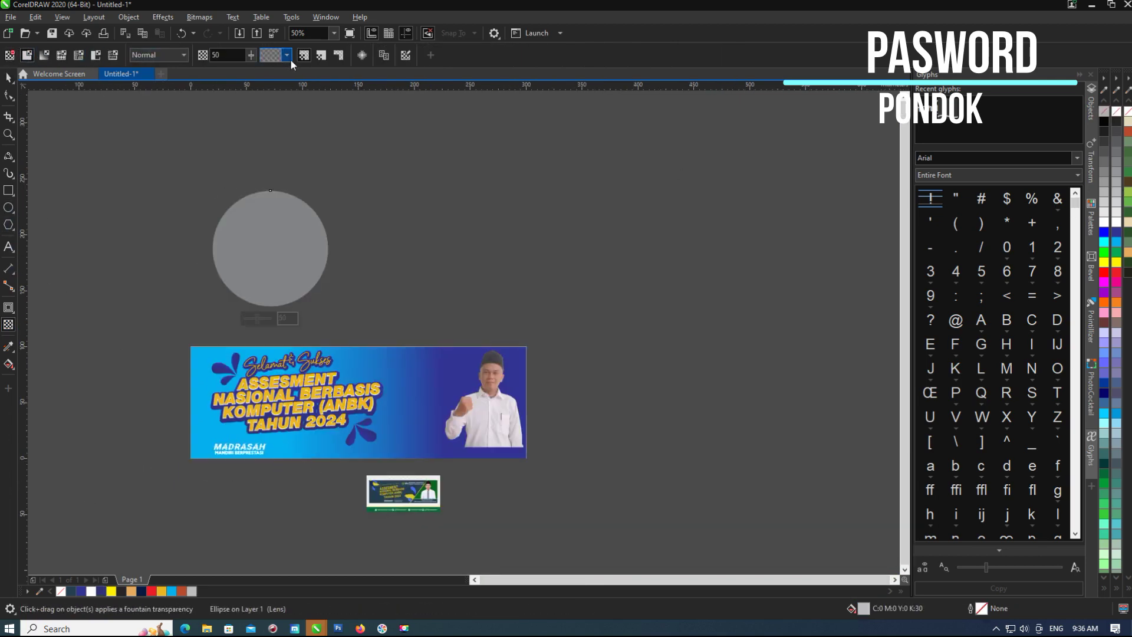
left_click(44, 55)
scroll(287, 244, "up", 1)
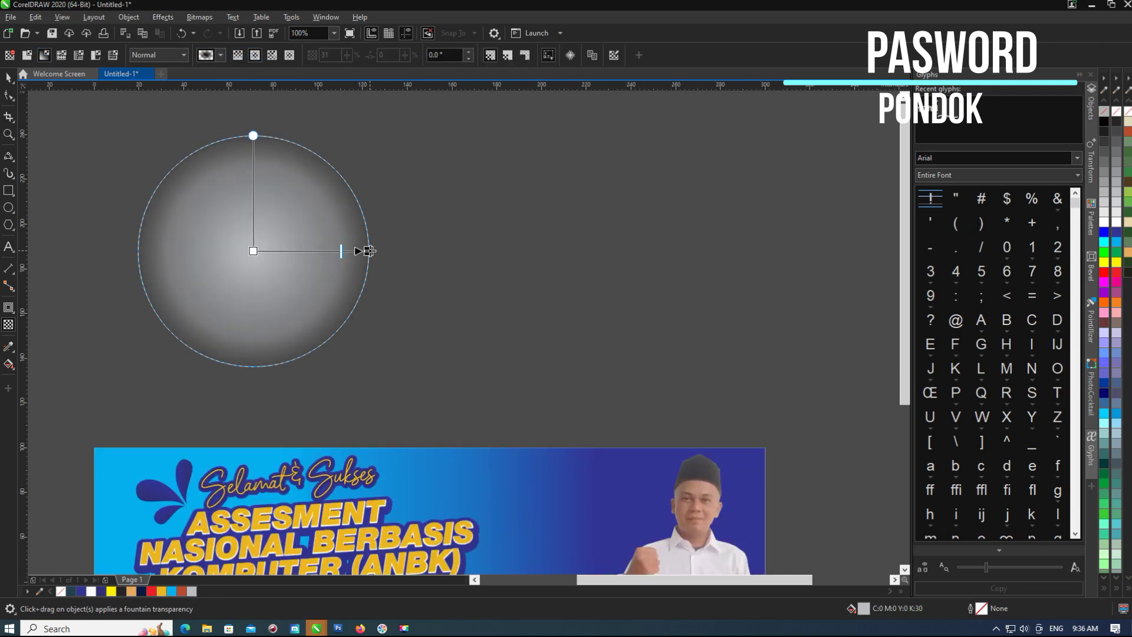
left_click(8, 77)
Turn the circle into a Pointillizer dot pattern, scale it to about 61 mm, and place it under the title.
left_click(1091, 321)
left_click(999, 366)
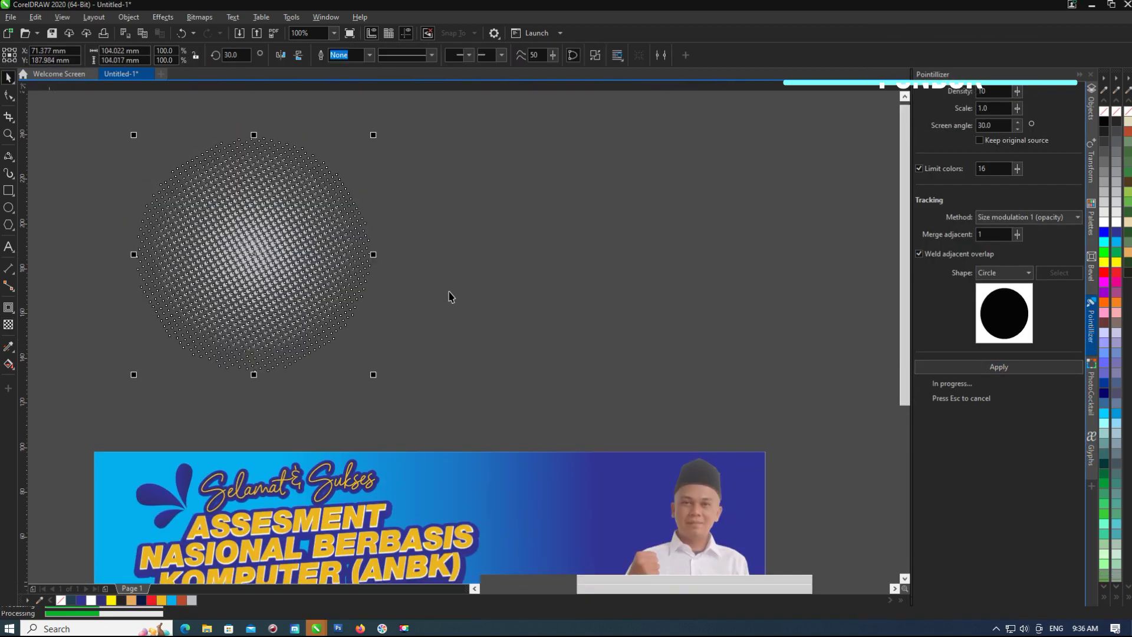
scroll(266, 248, "down", 1)
left_click_drag(336, 227, 330, 353)
scroll(354, 342, "up", 1)
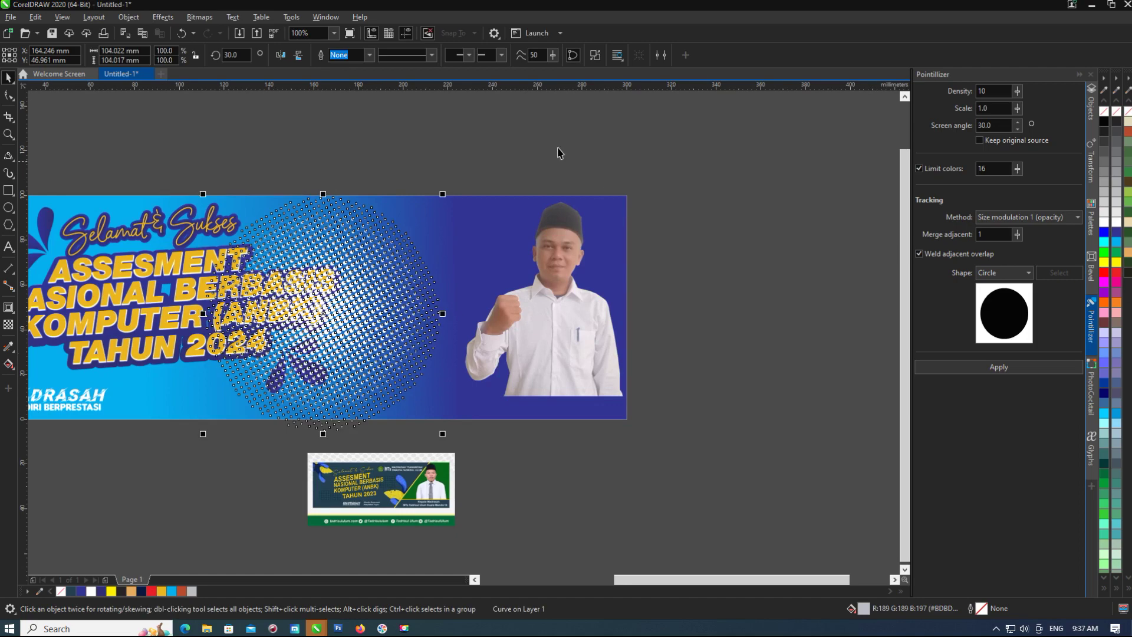
left_click_drag(442, 433, 340, 331)
scroll(420, 305, "down", 1)
scroll(401, 272, "up", 2)
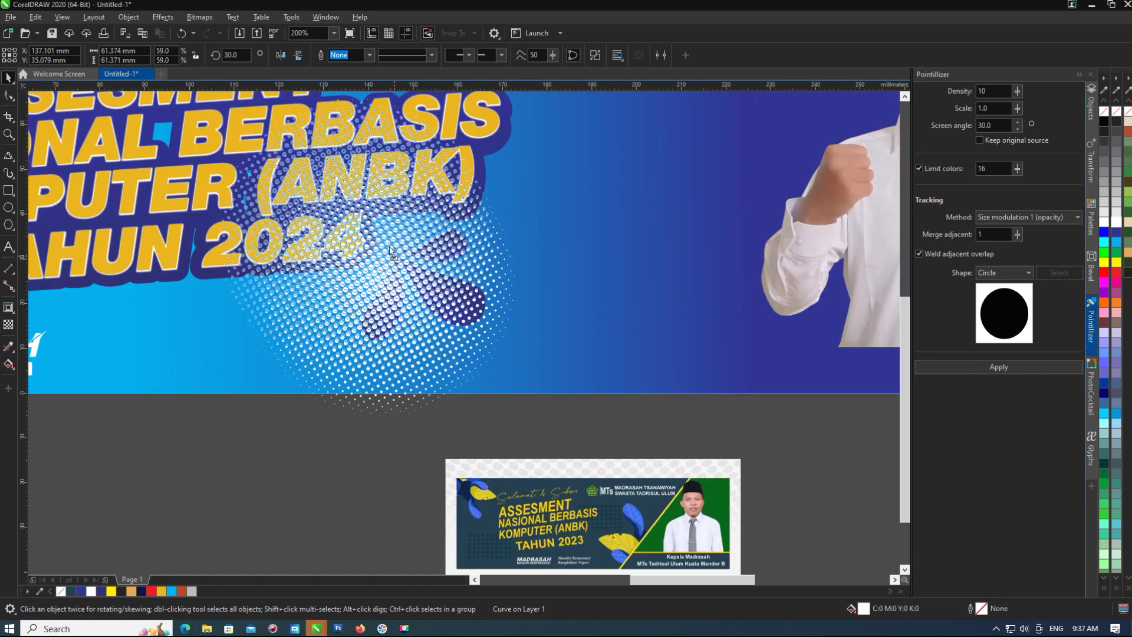
scroll(401, 271, "down", 1)
left_click_drag(417, 211, 399, 272)
scroll(401, 272, "down", 1)
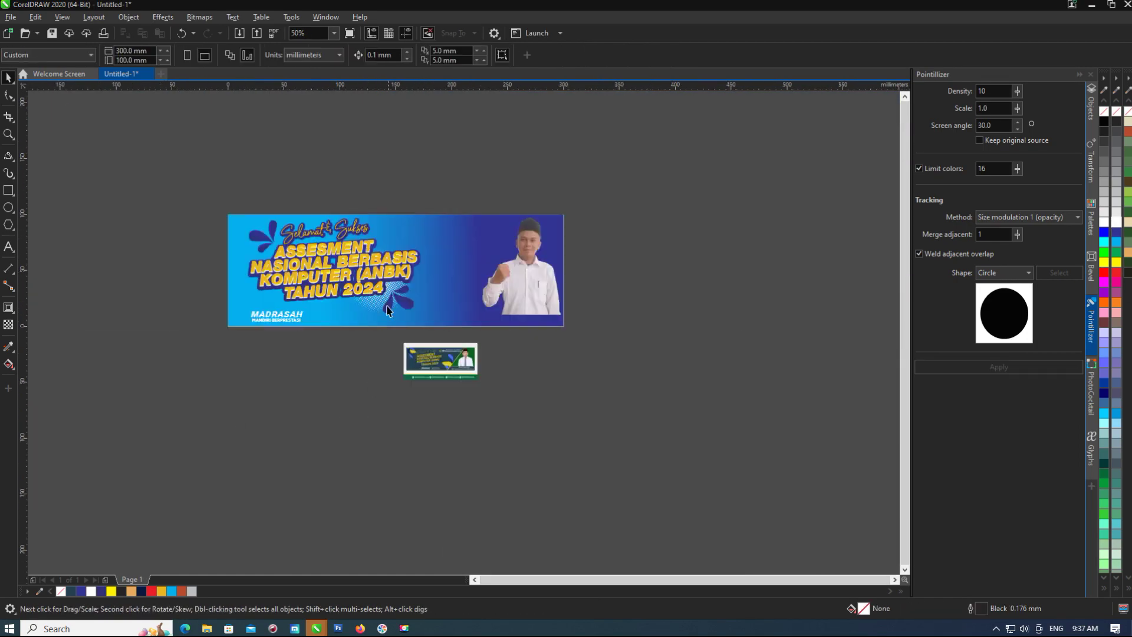
scroll(462, 402, "up", 1)
Colour the dot circle cyan, delete it, then restore it with undo.
left_click(171, 591)
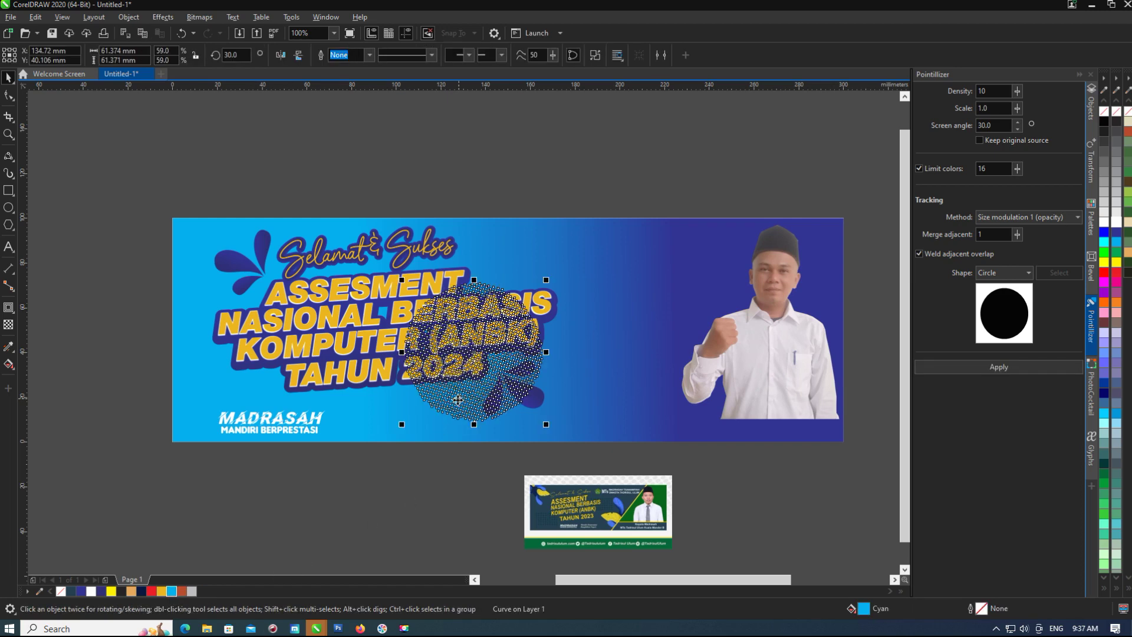
left_click(174, 594)
key("Delete")
scroll(468, 397, "up", 1)
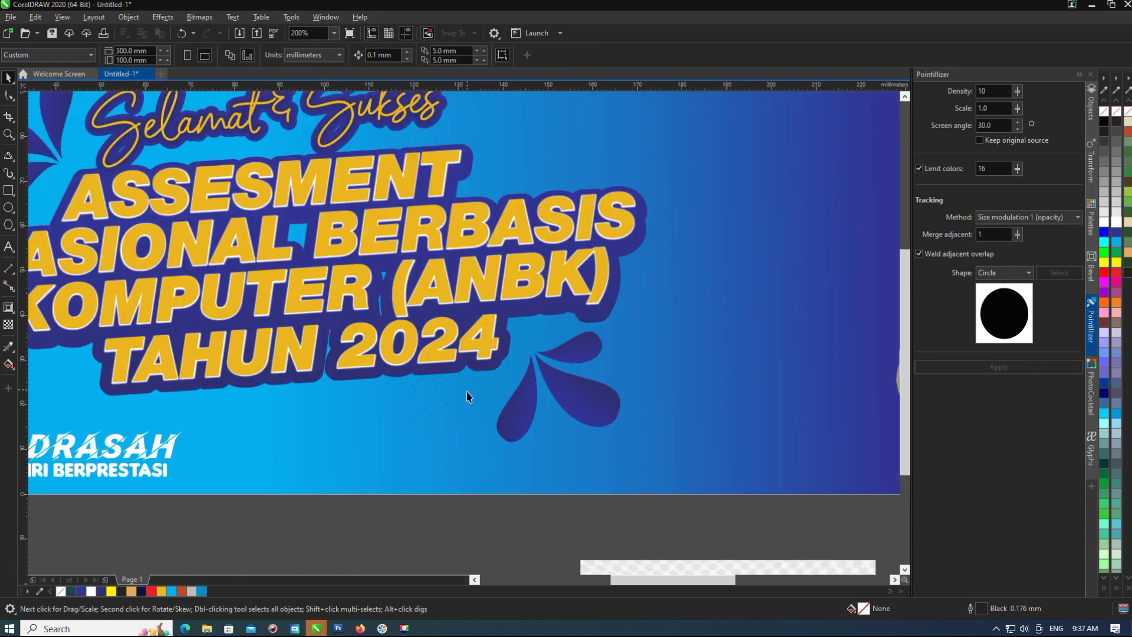
left_click(480, 397)
scroll(483, 399, "down", 1)
key("ctrl+z")
Reposition the dot circle on the banner behind the upper-left petals.
left_click_drag(483, 399, 273, 330)
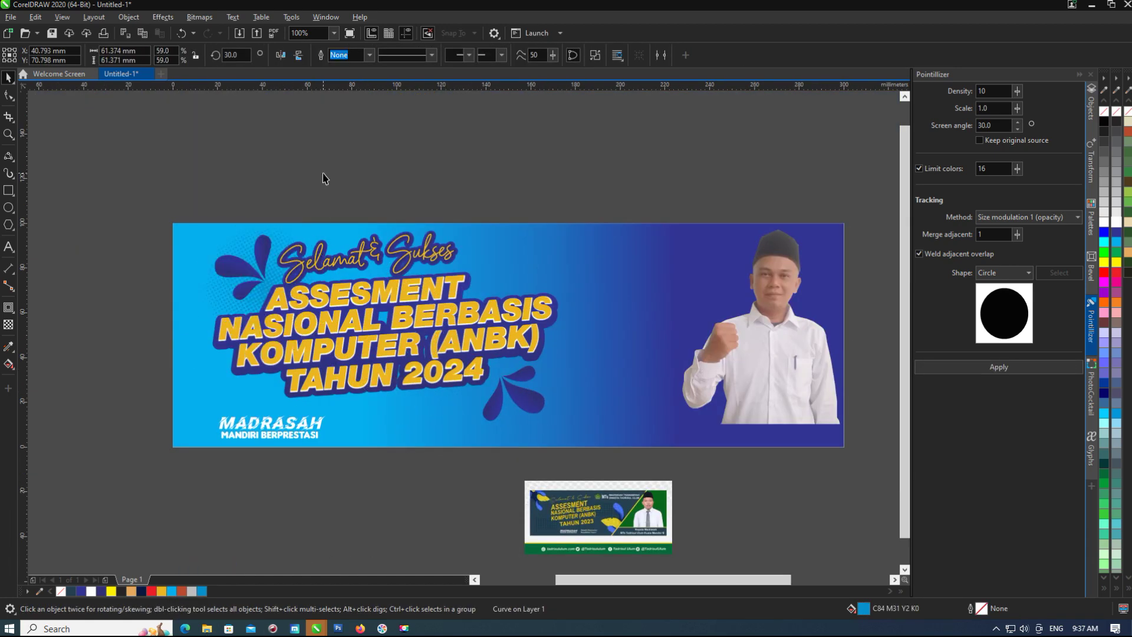
scroll(216, 236, "up", 1)
scroll(175, 336, "down", 2)
key("Escape")
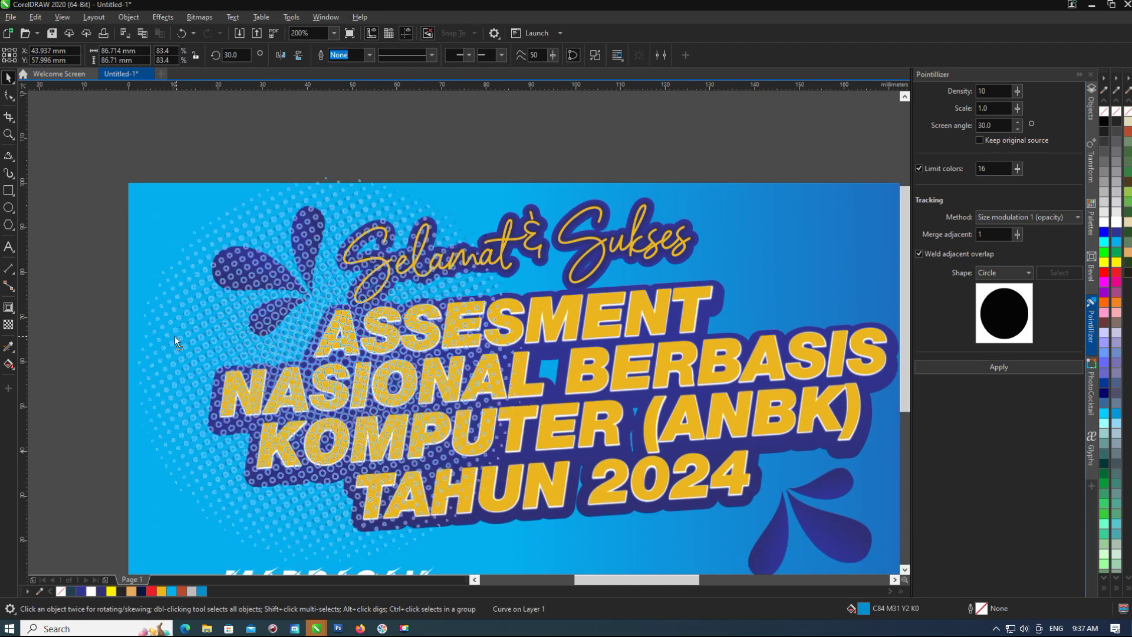
left_click_drag(171, 387, 470, 472)
key("Escape")
left_click(437, 454)
key("ctrl+z")
key("ctrl+z")
key("ctrl+z")
Check the MADRASAH MANDIRI BERPRESTASI group in the lower-left, then deselect it.
left_click(265, 429)
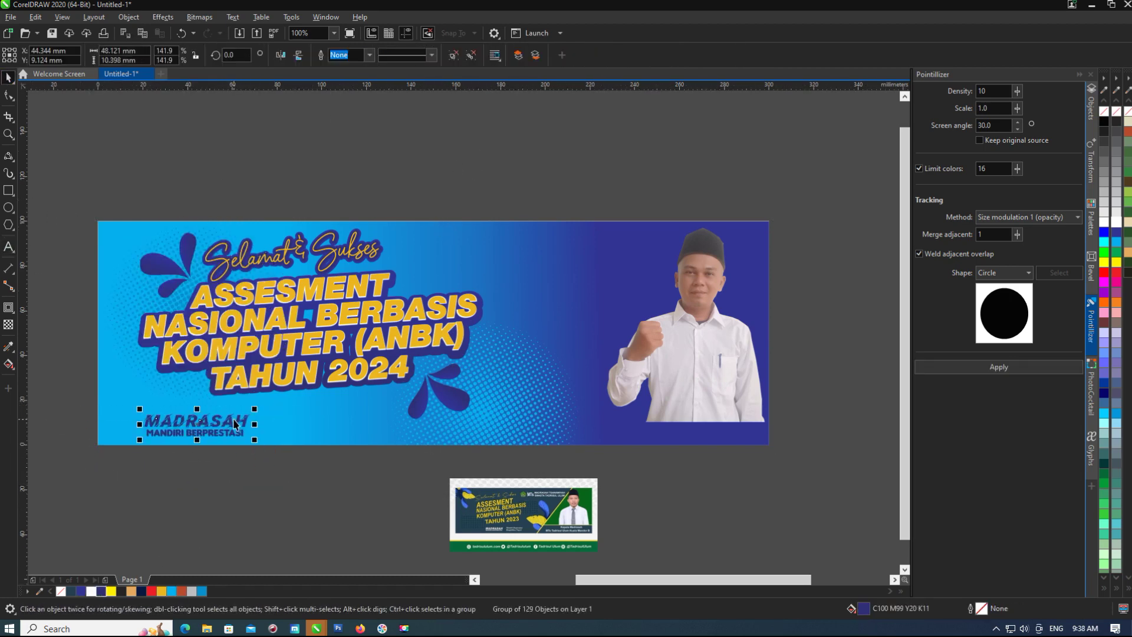
left_click(353, 462)
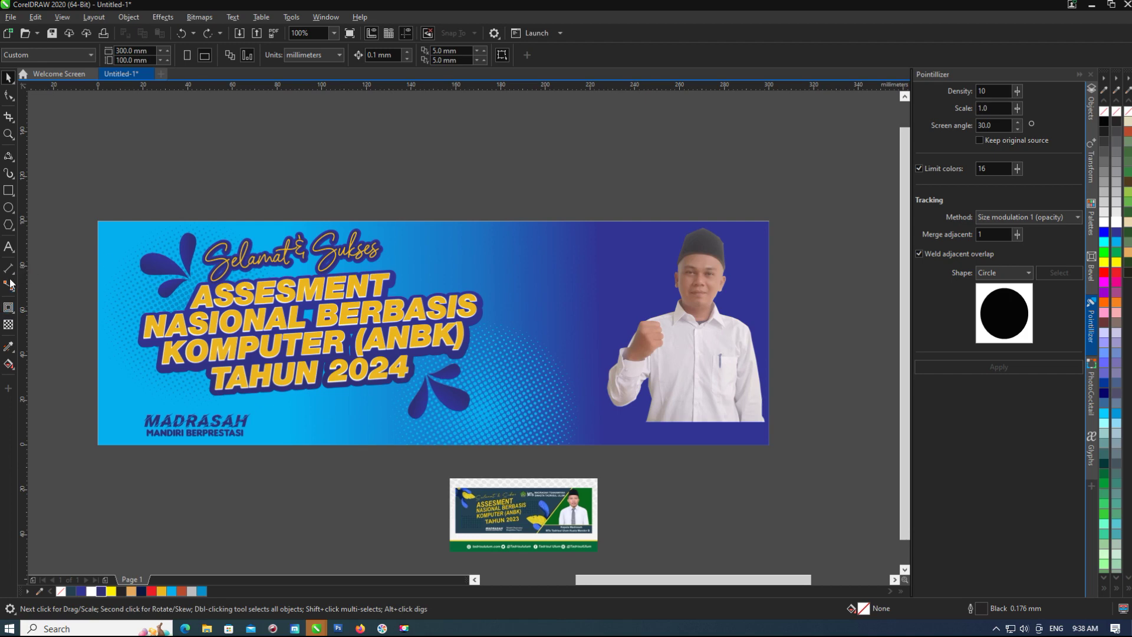
left_click(13, 252)
scroll(515, 515, "up", 3)
Type 'Mandiri Berprestasi' / 'Bangkit Untuk Negeri' on two lines, shrink it and place it beside MADRASAH.
left_click(401, 515)
type("Man")
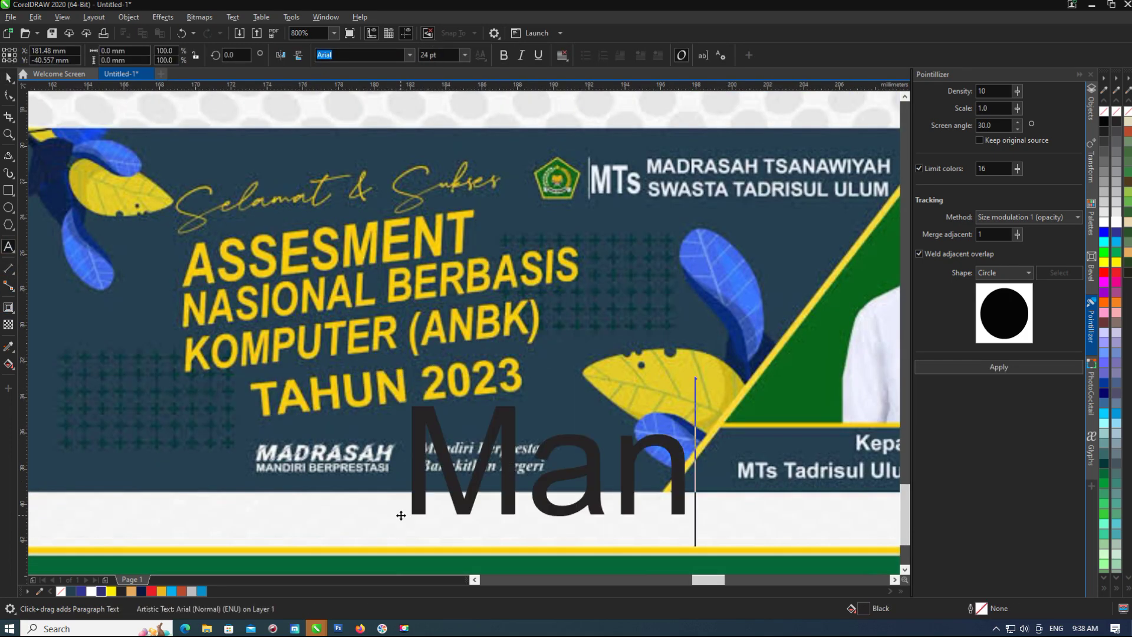
type("diri Berp")
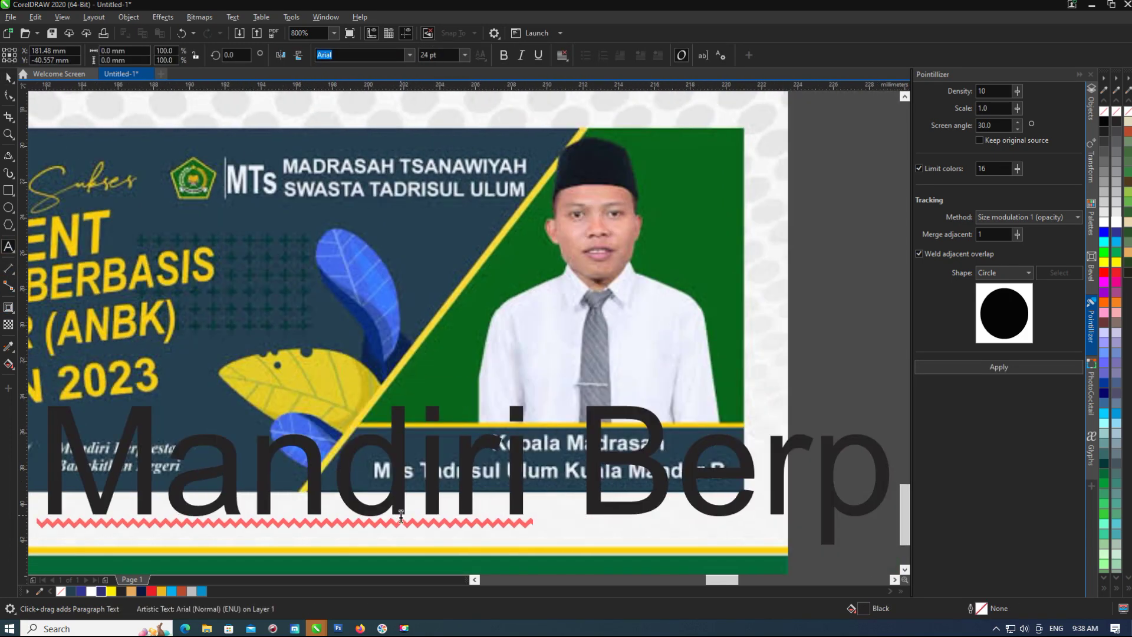
type("restasi")
key("Return")
type("Ban")
scroll(473, 502, "down", 1)
type("gkit Untuk Negeri")
scroll(574, 473, "down", 2)
key("ctrl+space")
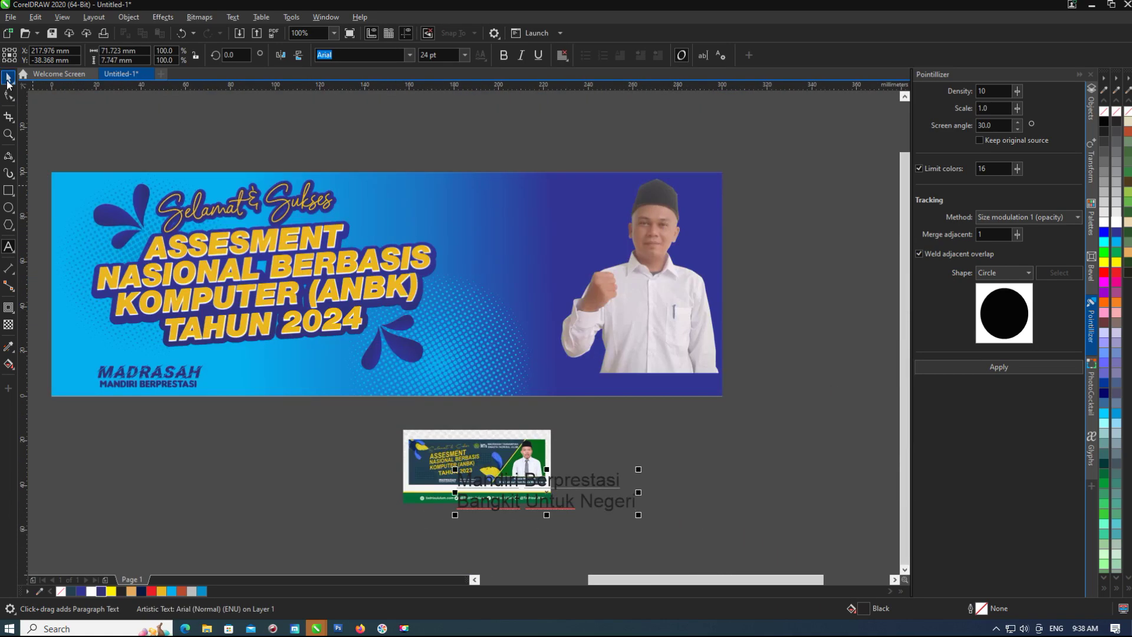
left_click_drag(574, 472, 270, 381)
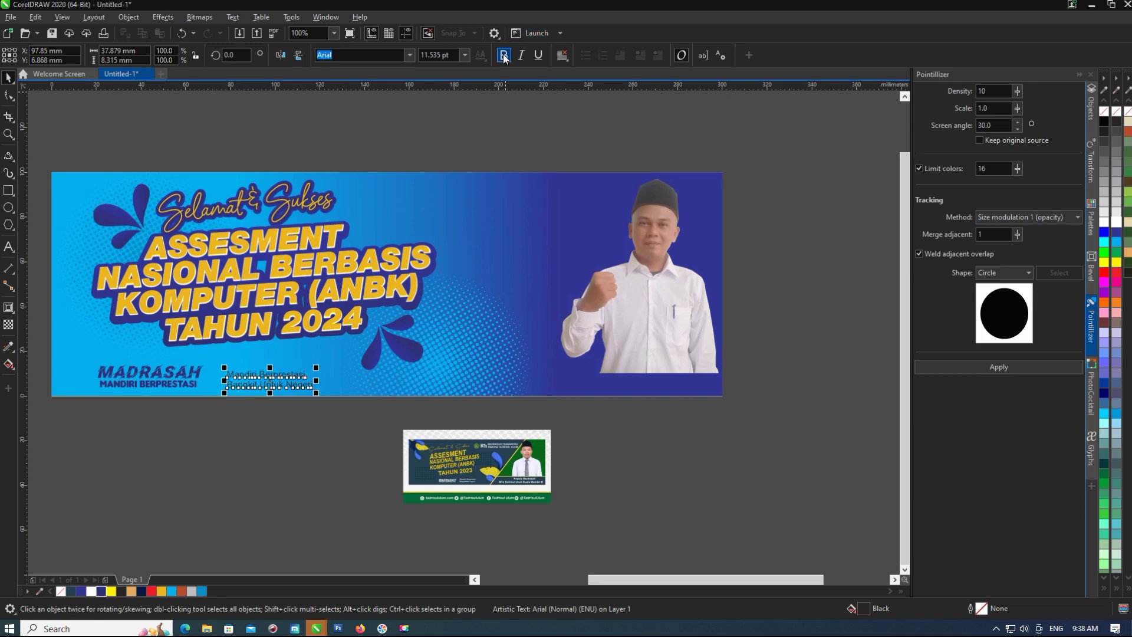
Apply the Bodoni MT font to the tagline beside MADRASAH.
scroll(279, 235, "up", 1)
left_click(409, 55)
scroll(398, 201, "down", 2)
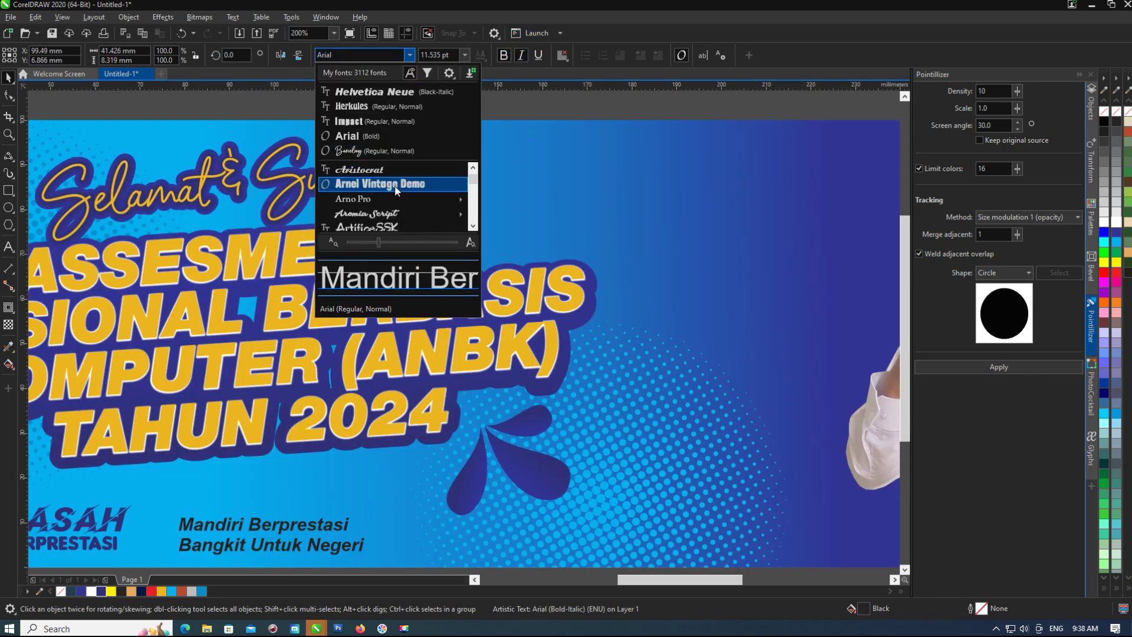
scroll(416, 198, "down", 3)
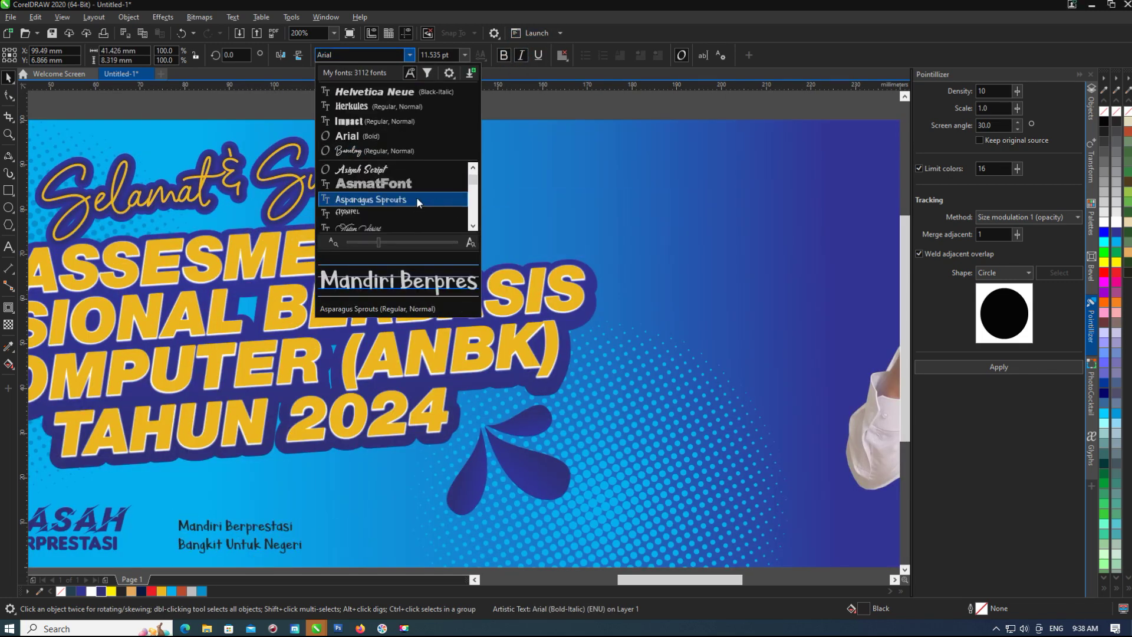
scroll(417, 199, "down", 5)
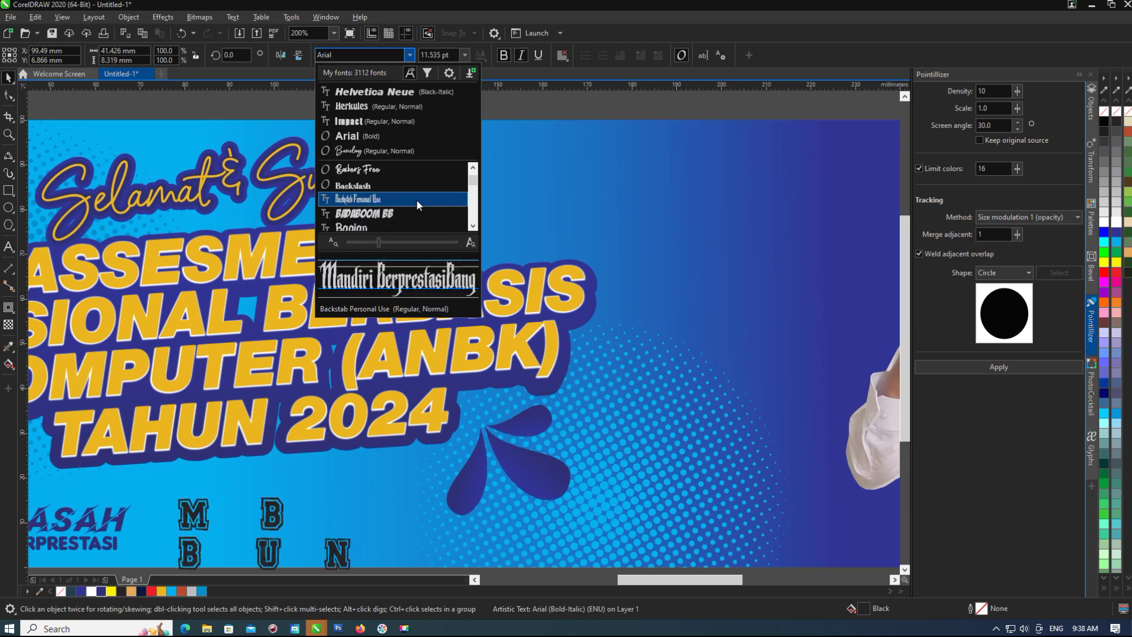
scroll(416, 199, "down", 5)
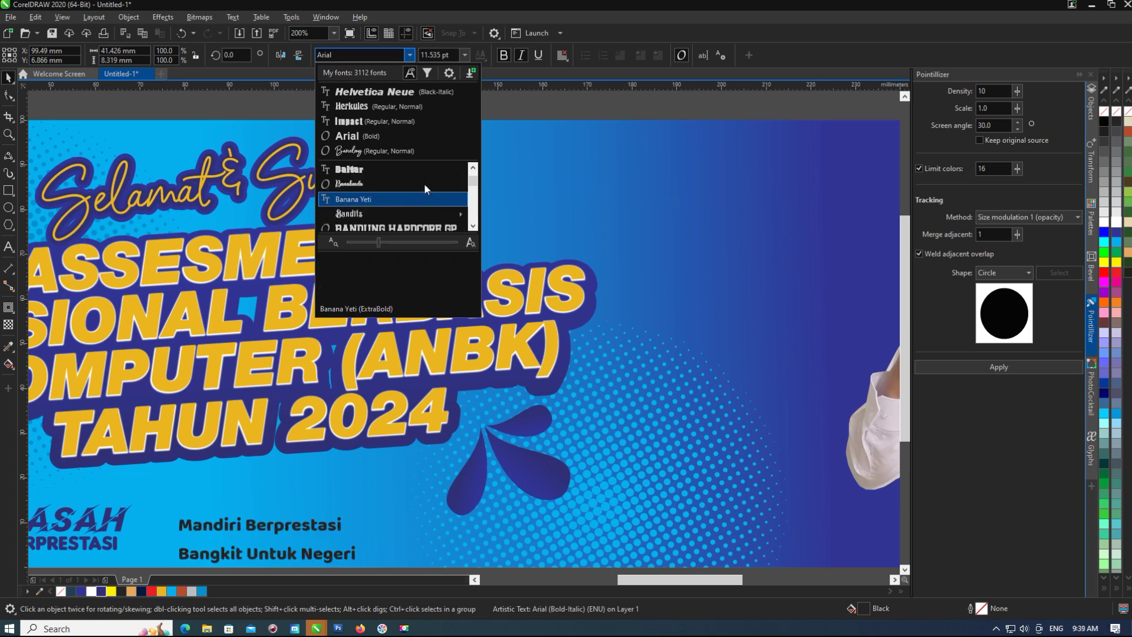
scroll(425, 198, "down", 8)
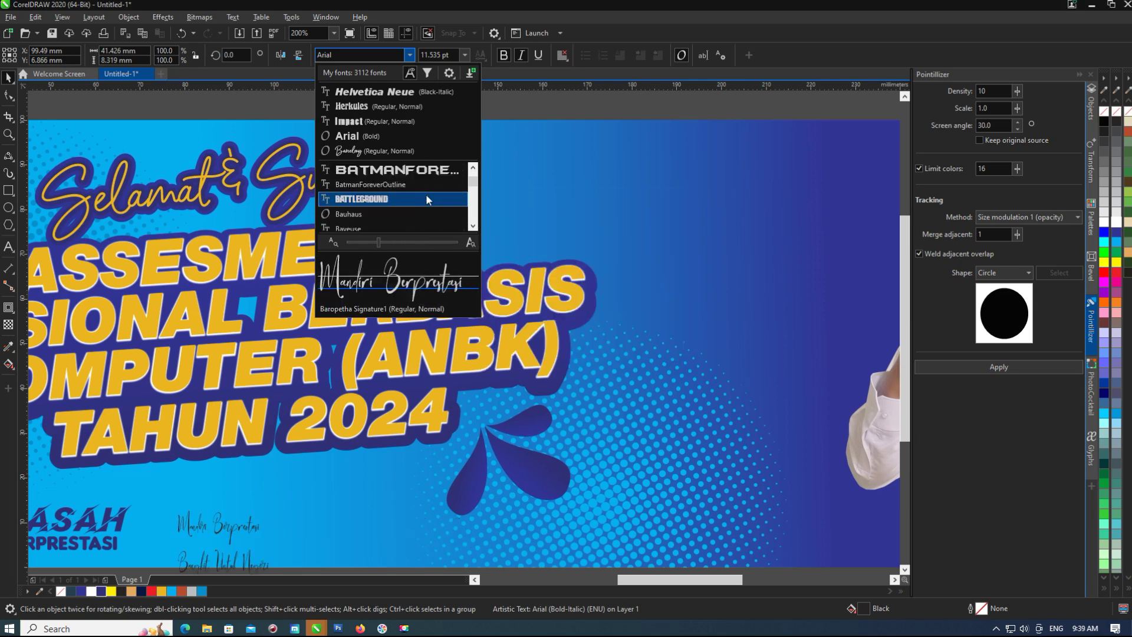
scroll(401, 189, "down", 8)
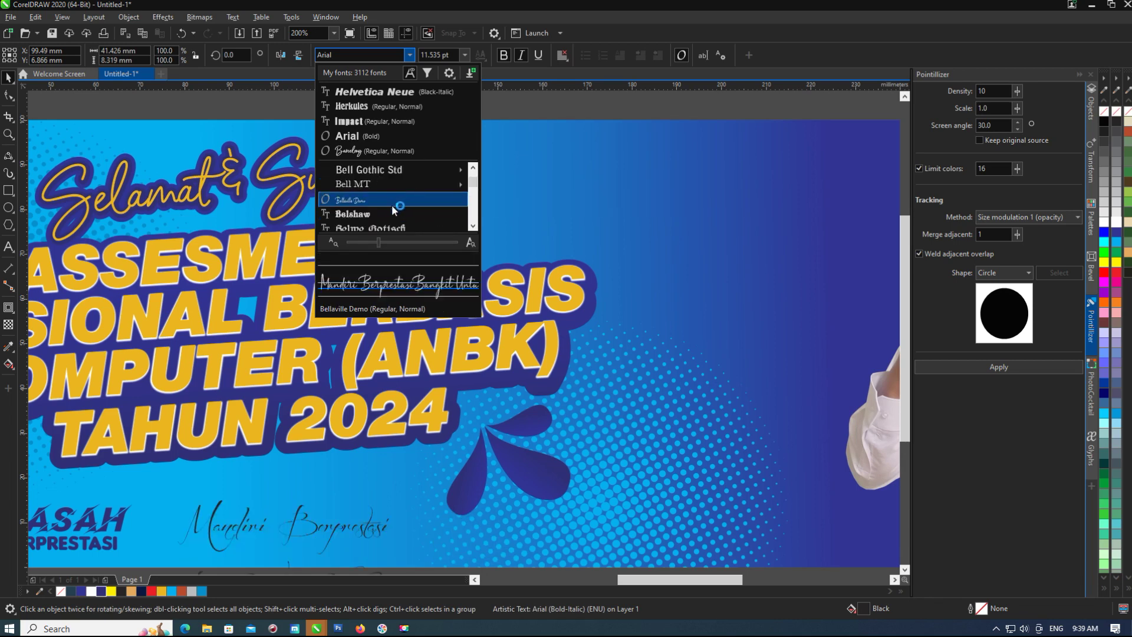
scroll(389, 217, "down", 3)
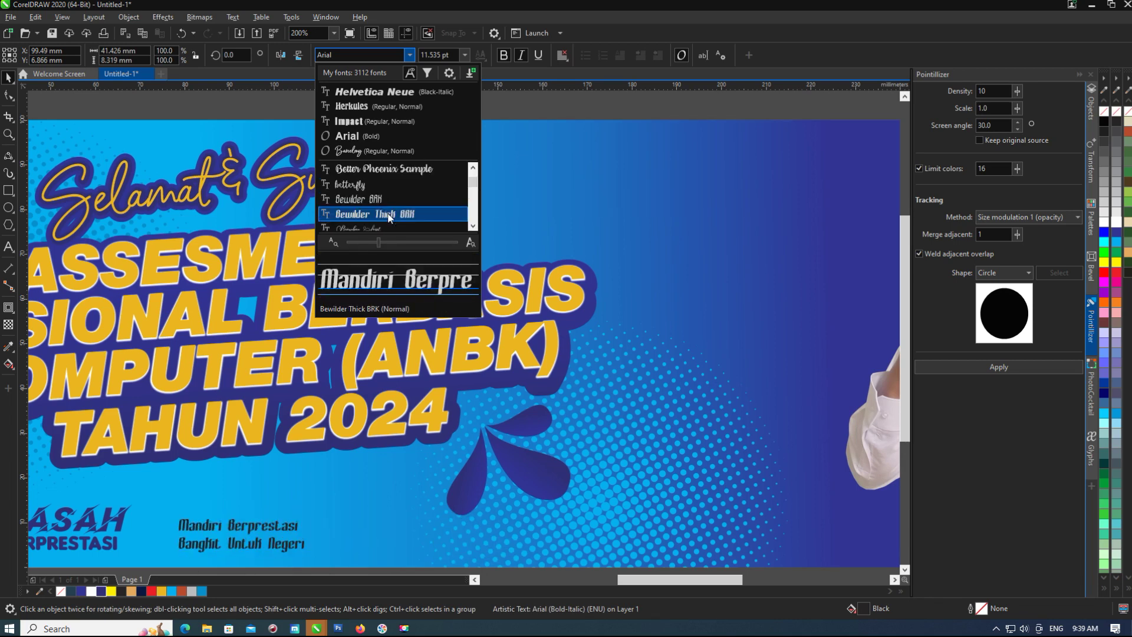
scroll(380, 208, "down", 5)
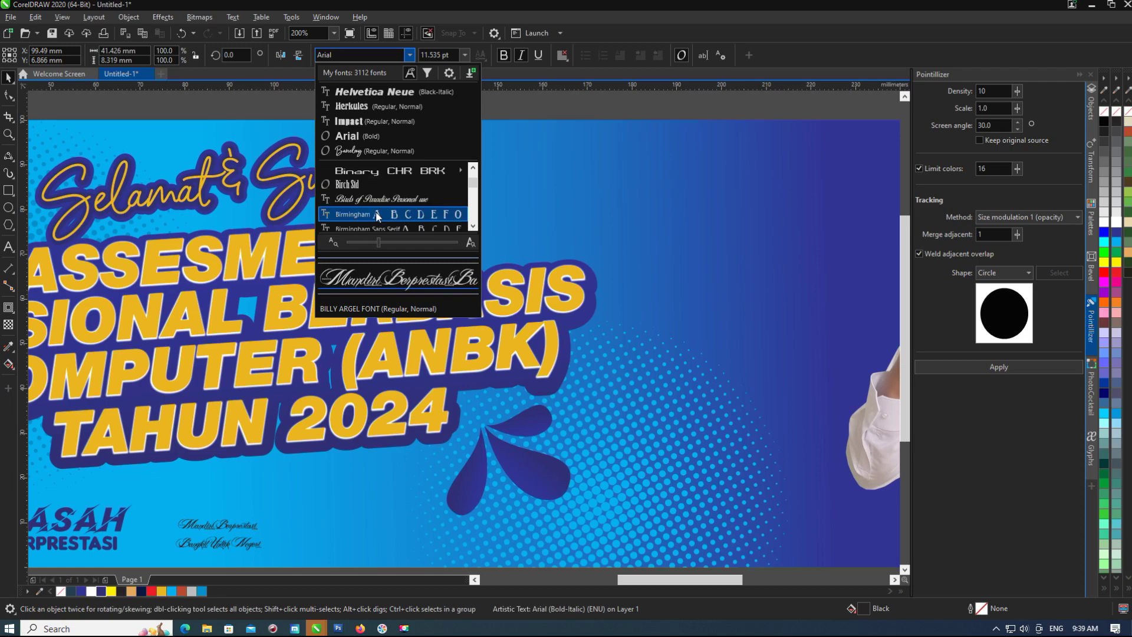
scroll(378, 203, "down", 6)
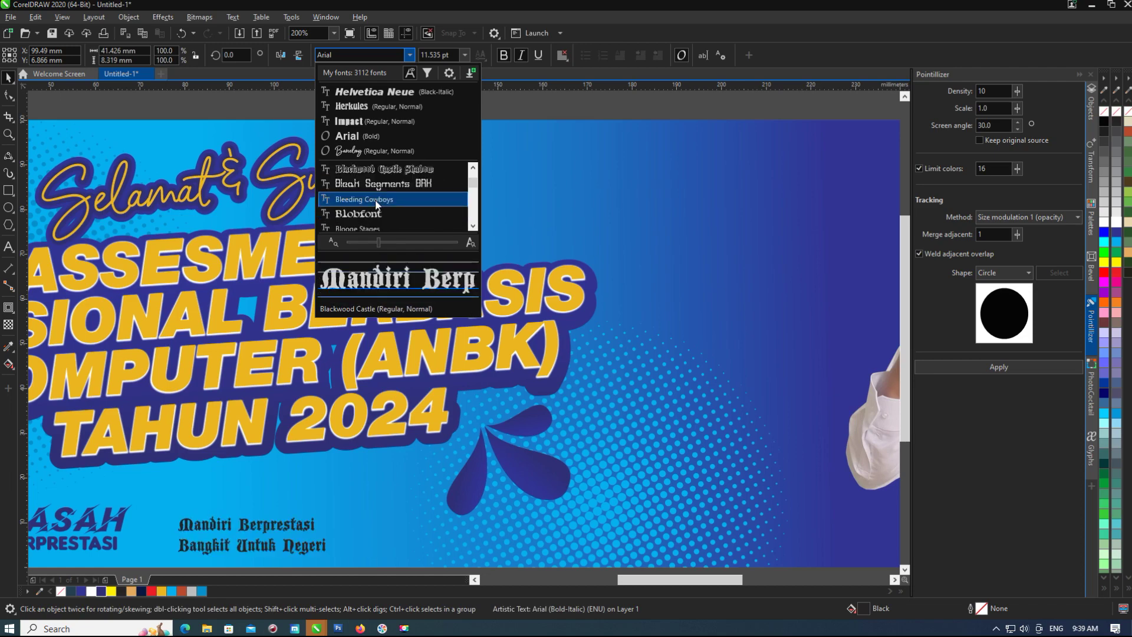
scroll(377, 214, "down", 3)
left_click(378, 217)
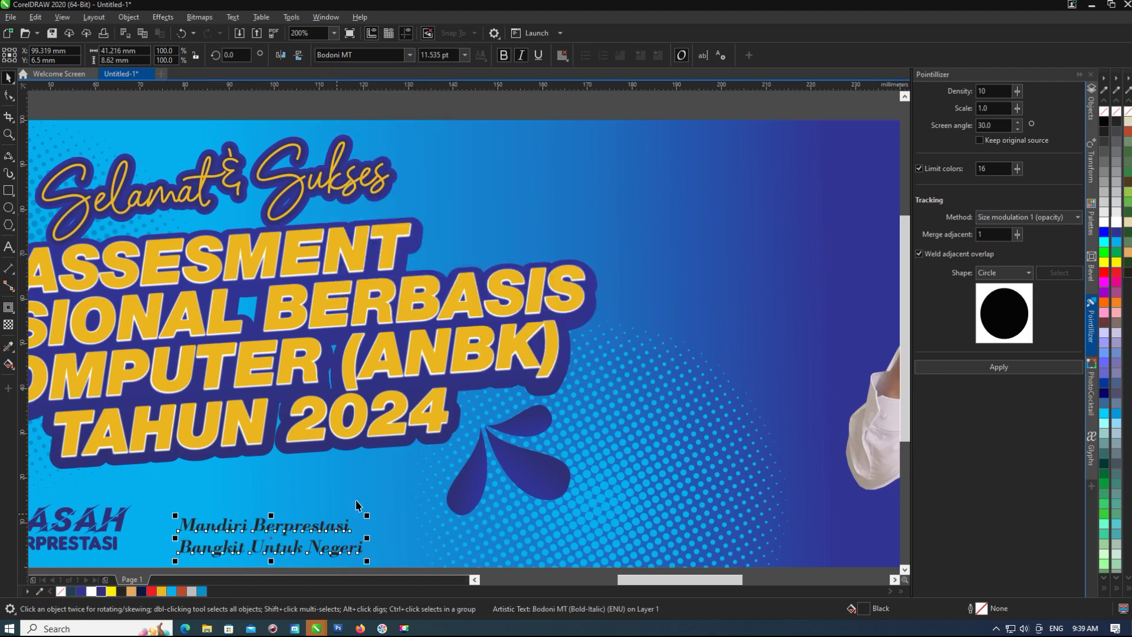
Reselect the tagline and resize it slightly.
scroll(363, 418, "up", 2)
scroll(363, 419, "down", 2)
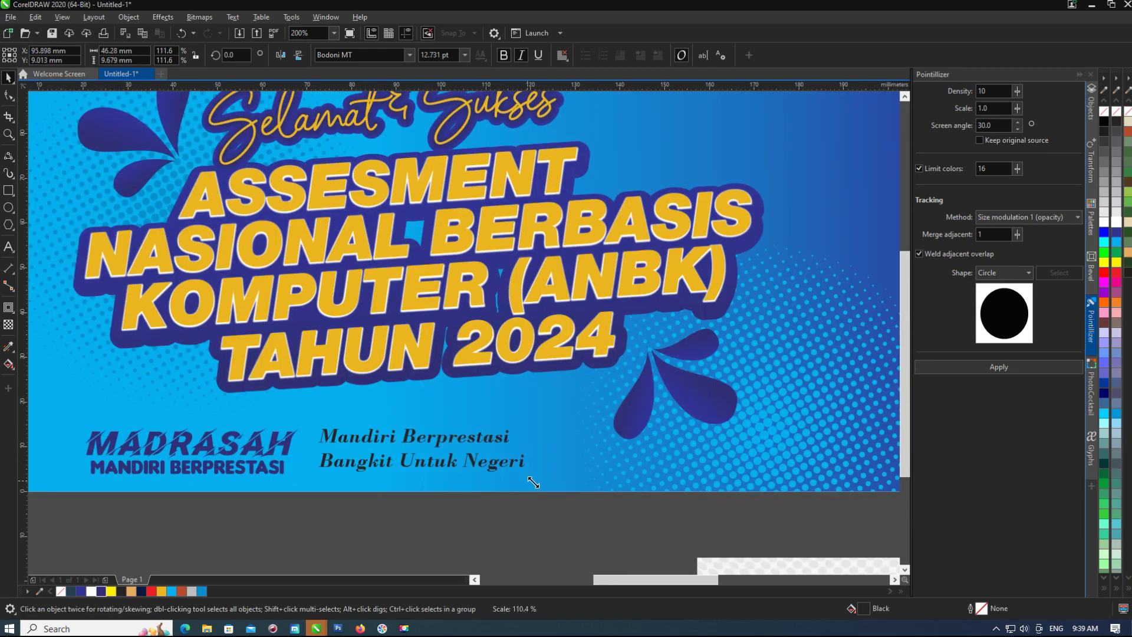
key("Escape")
scroll(518, 395, "down", 3)
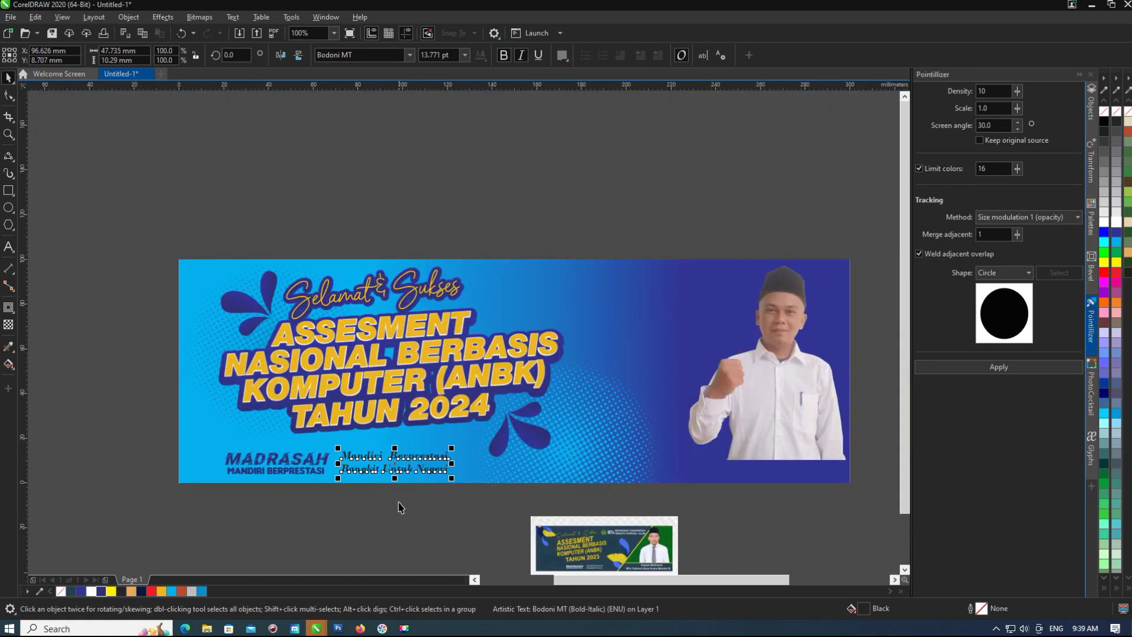
scroll(587, 574, "up", 3)
scroll(507, 439, "up", 3)
scroll(507, 439, "down", 5)
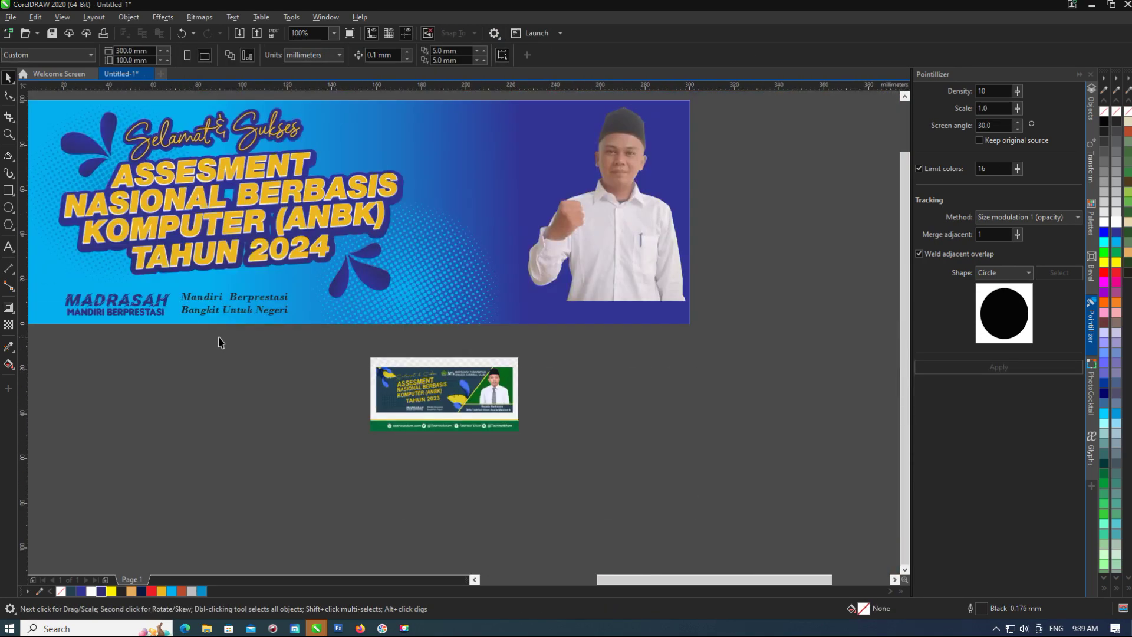
left_click(242, 302)
scroll(236, 302, "up", 4)
left_click_drag(816, 325, 759, 326)
scroll(632, 271, "down", 2)
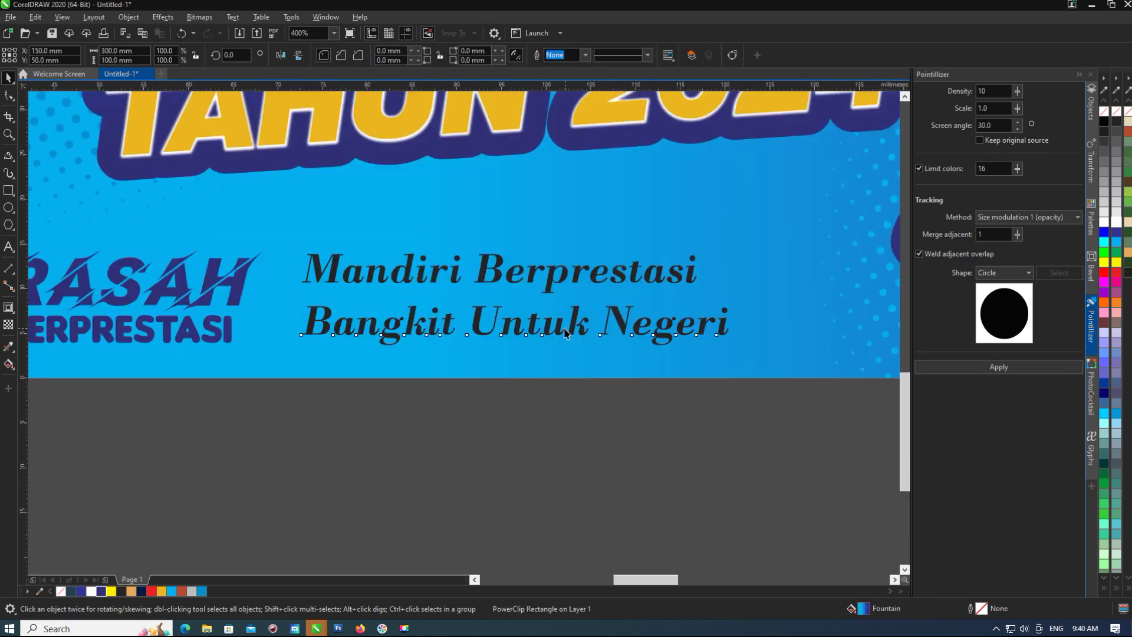
Move the 'Bangkit Untuk Negeri' line up closer to the first tagline line.
left_click(537, 326)
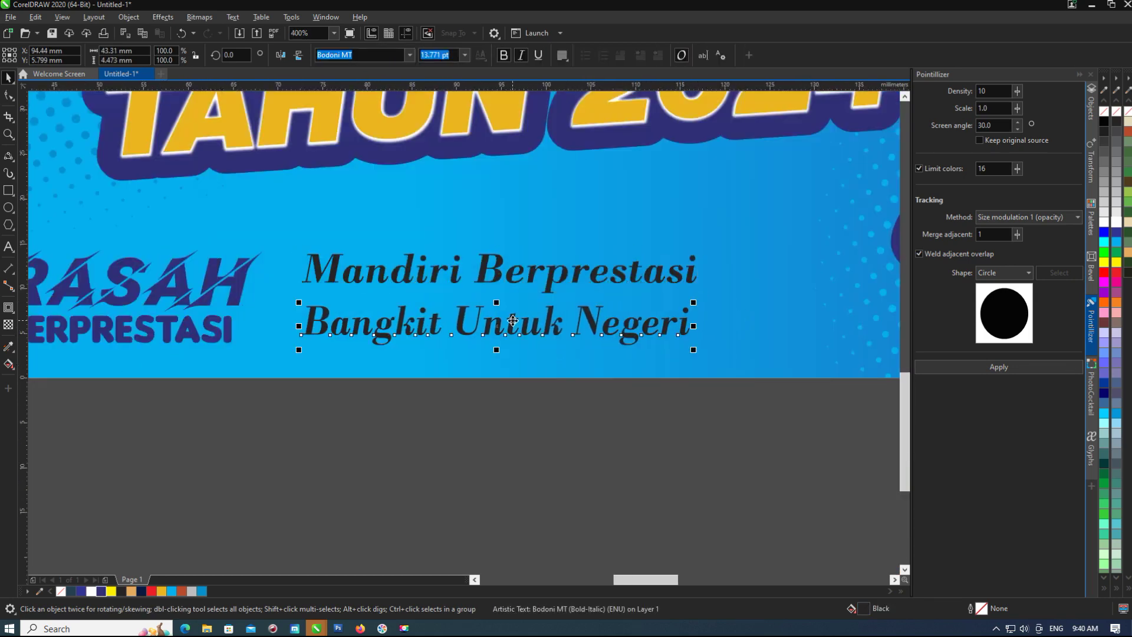
left_click_drag(537, 326, 535, 318)
left_click_drag(292, 245, 700, 345)
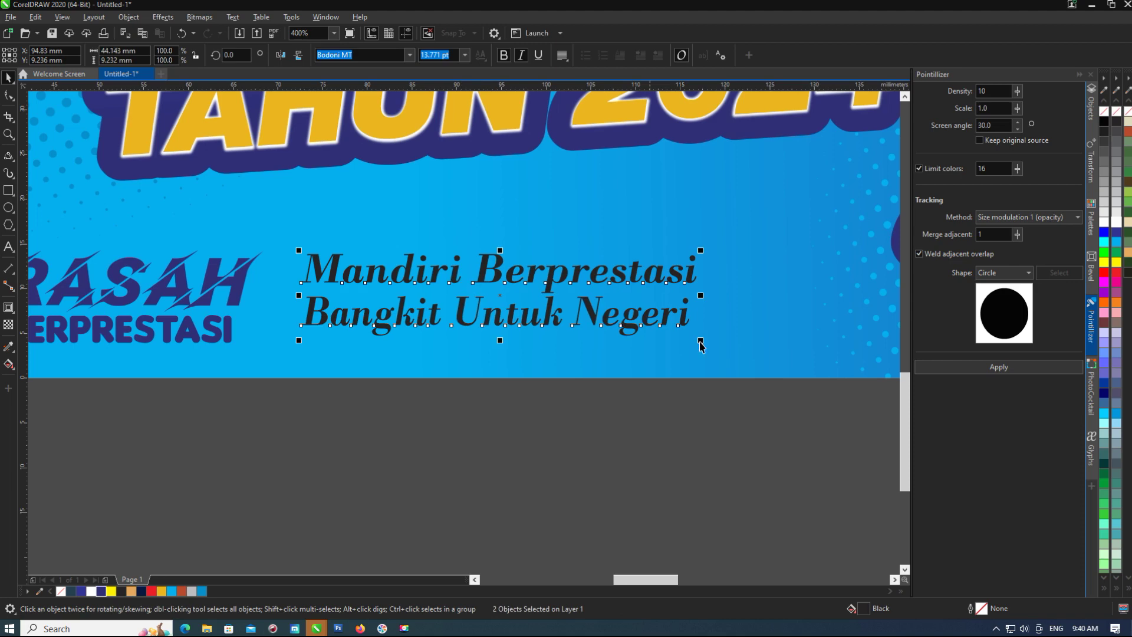
scroll(755, 361, "down", 4)
left_click(535, 386)
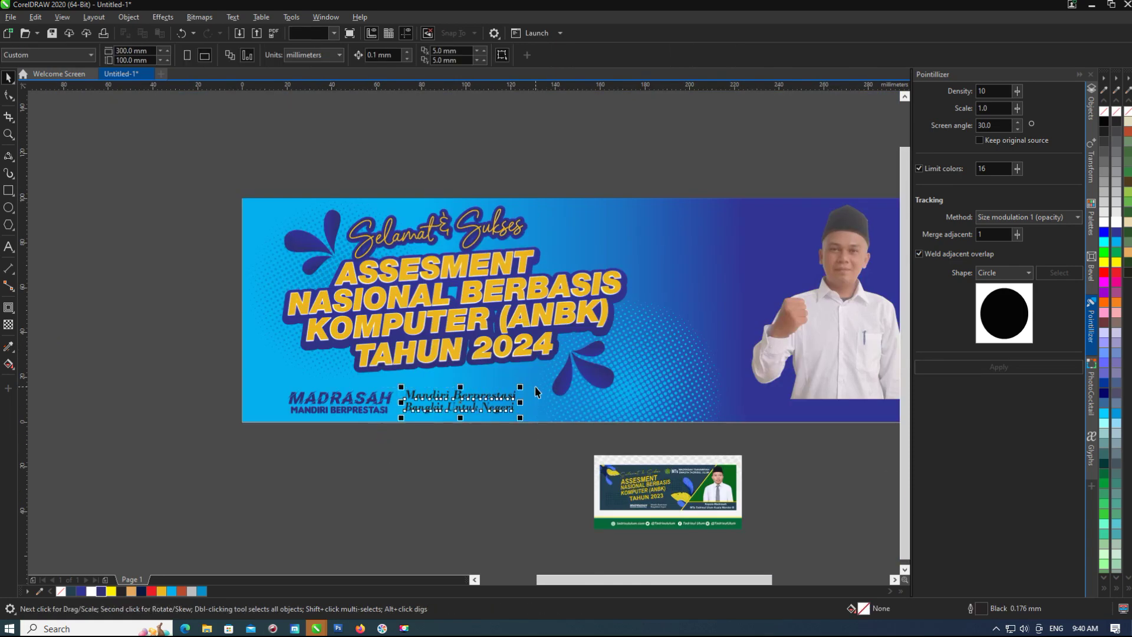
Draw a rectangle over the banner's lower right and fill it orange.
key("F6")
left_click_drag(499, 374, 719, 309)
left_click(1108, 232)
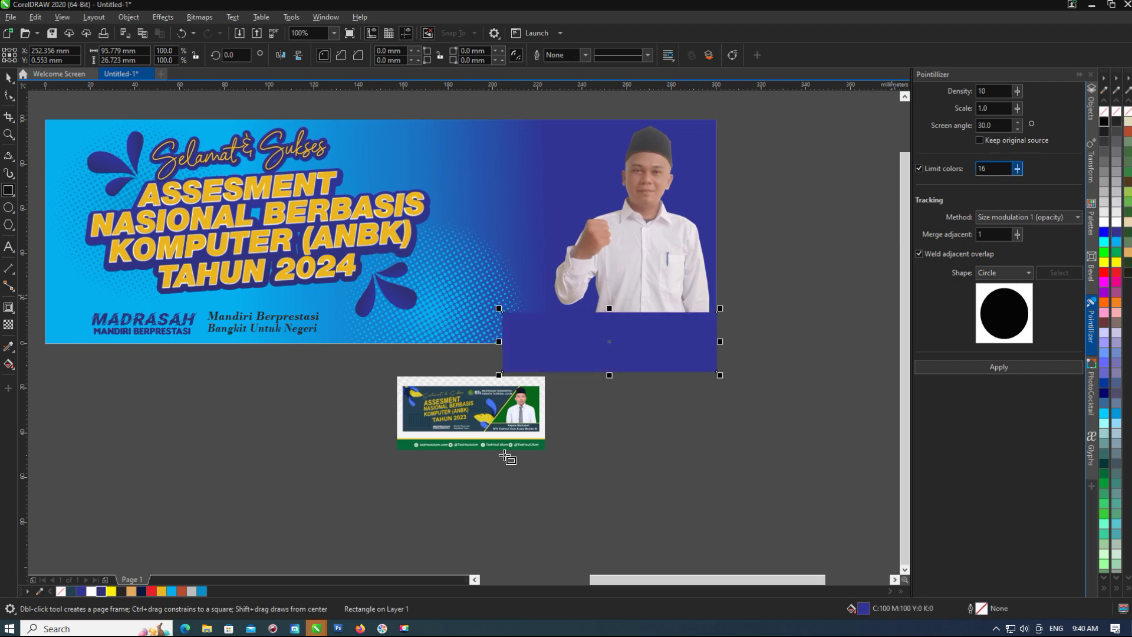
left_click(131, 590)
left_click(1114, 303)
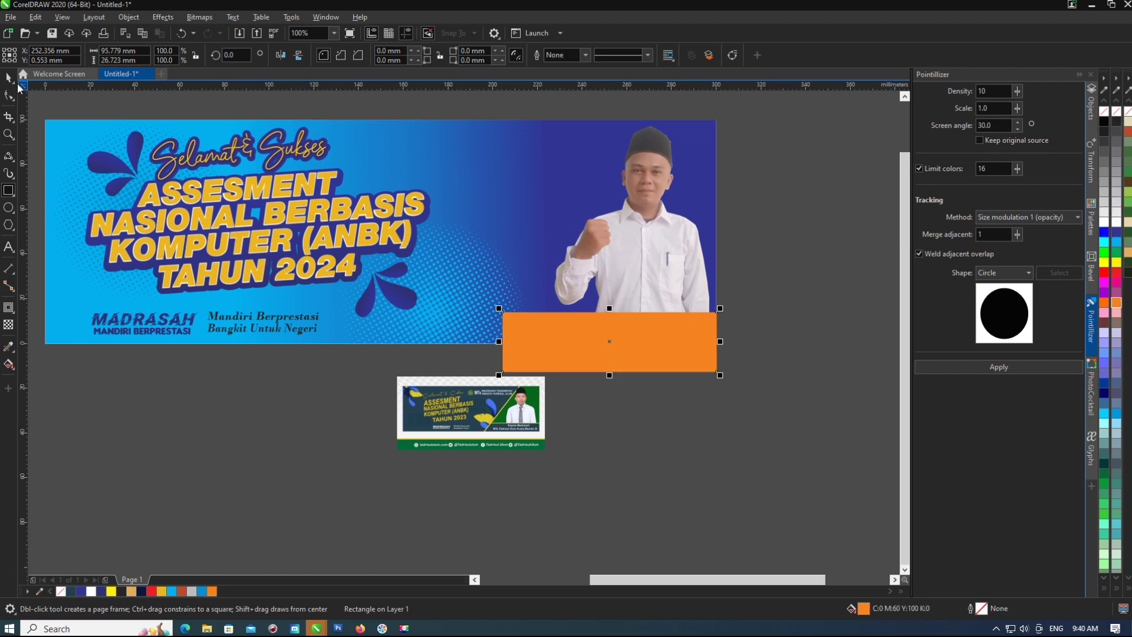
Position the orange bar and clip it inside the banner along its bottom edge.
left_click(9, 77)
left_click_drag(648, 348, 620, 327)
left_click(700, 290, "shift")
left_click(212, 591)
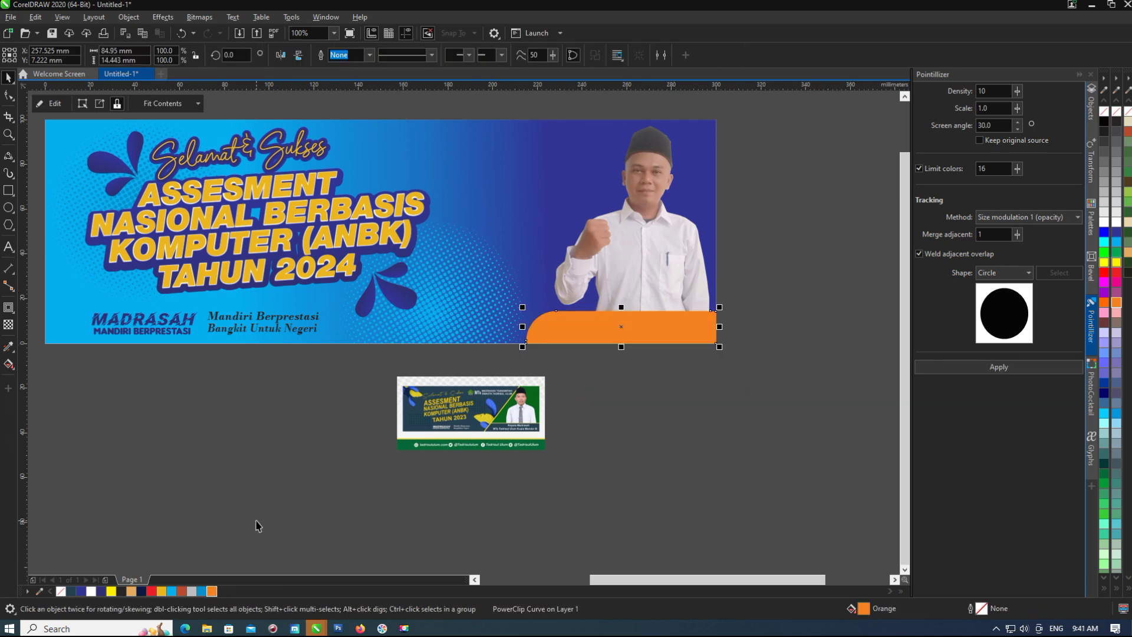
key("Escape")
scroll(518, 269, "up", 2)
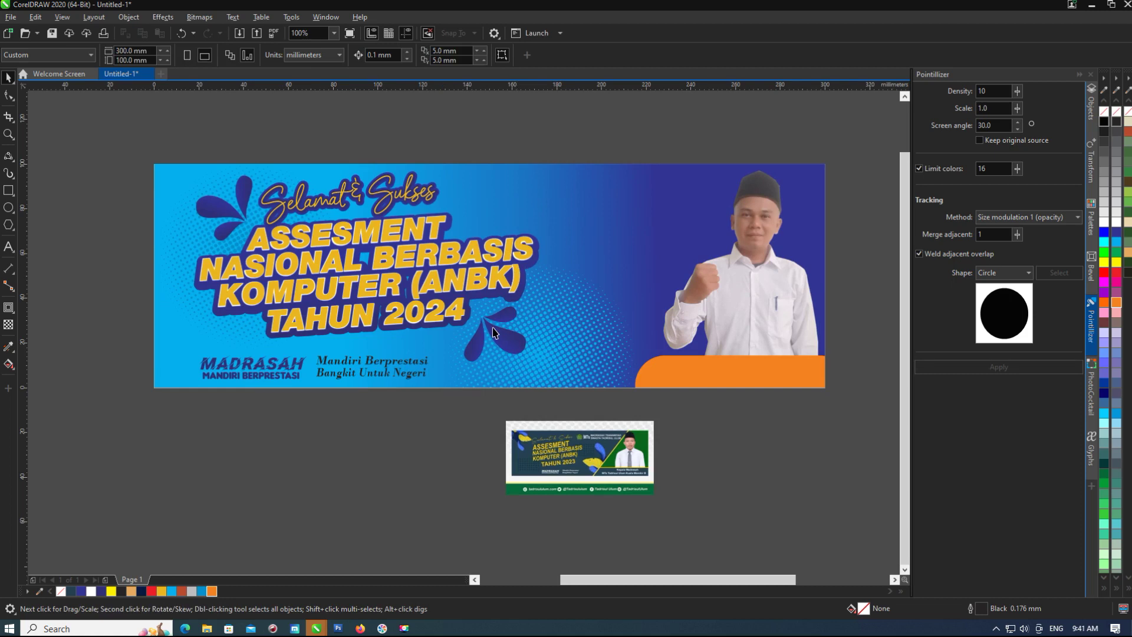
left_click(512, 322)
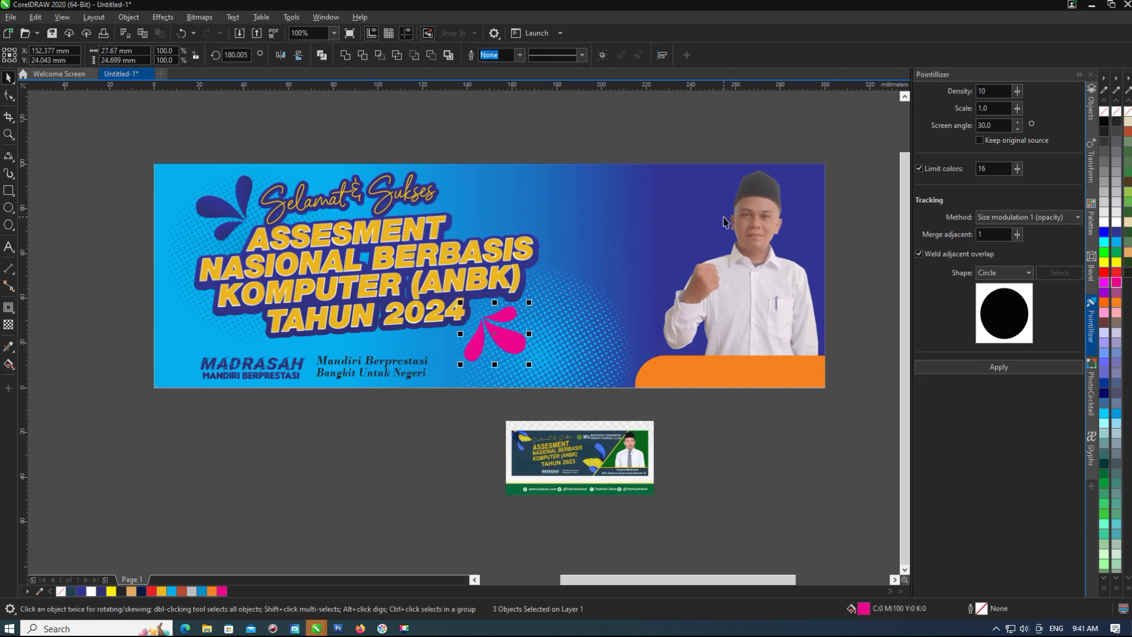
left_click(211, 590)
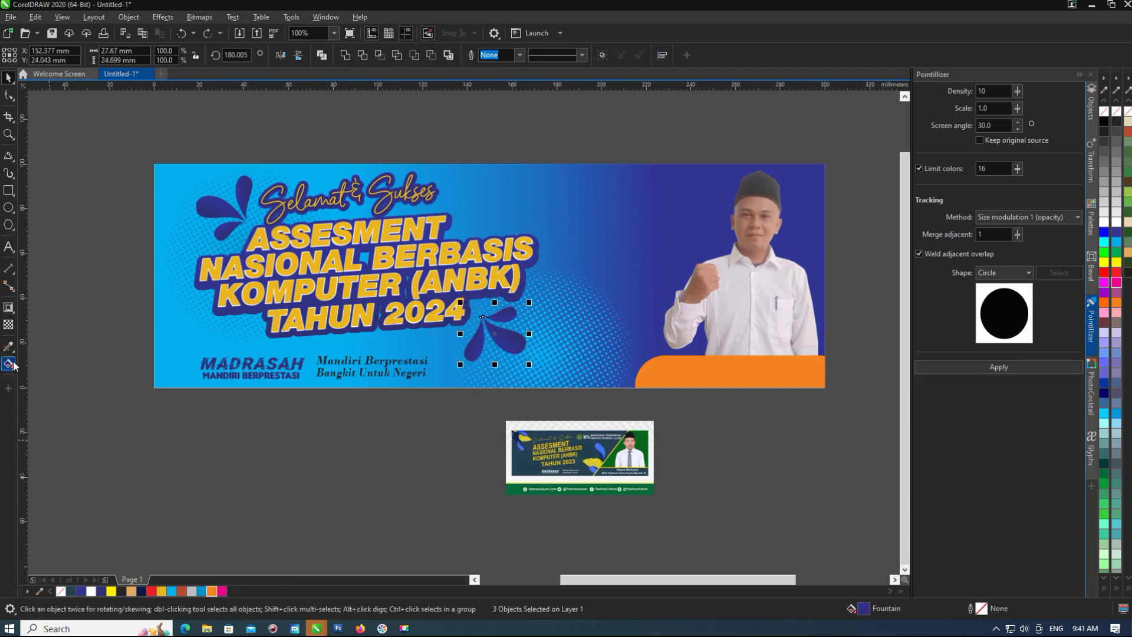
left_click(8, 364)
scroll(519, 330, "up", 4)
key("ctrl+z")
scroll(324, 324, "down", 4)
key("space")
scroll(420, 345, "up", 2)
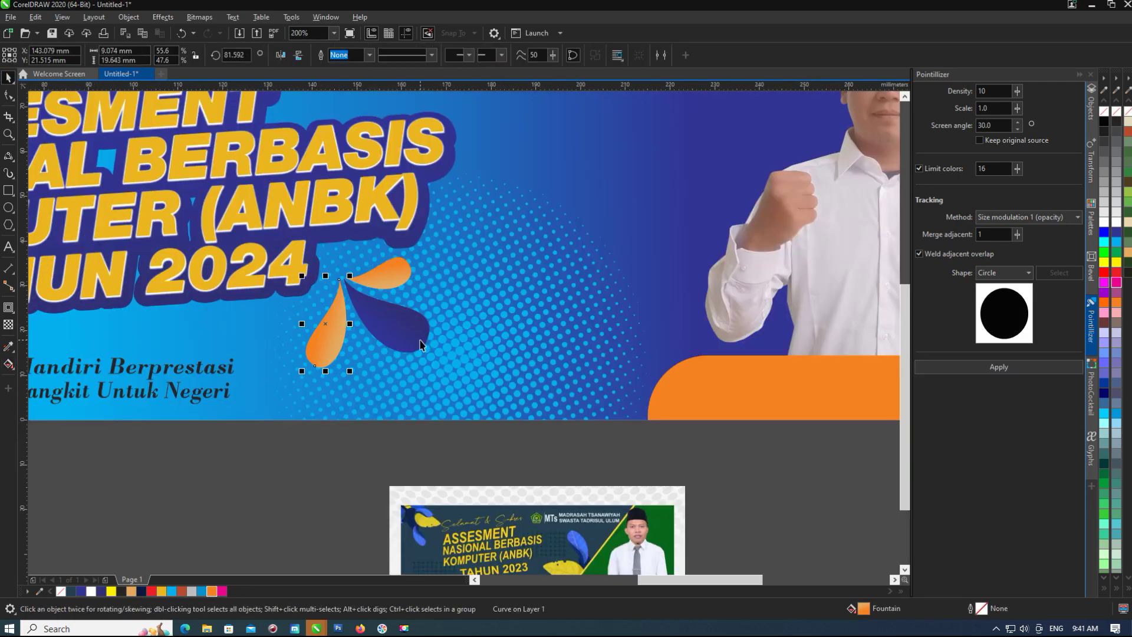
scroll(420, 345, "down", 4)
key("Escape")
key("ctrl+z")
scroll(295, 357, "up", 2)
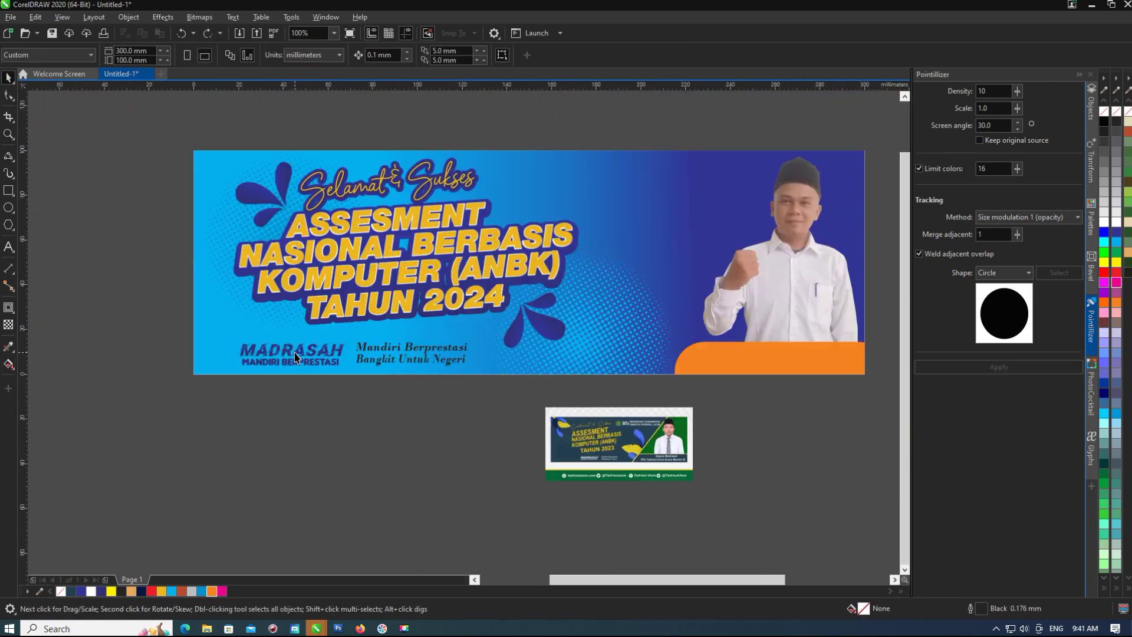
scroll(489, 430, "up", 2)
scroll(472, 430, "down", 2)
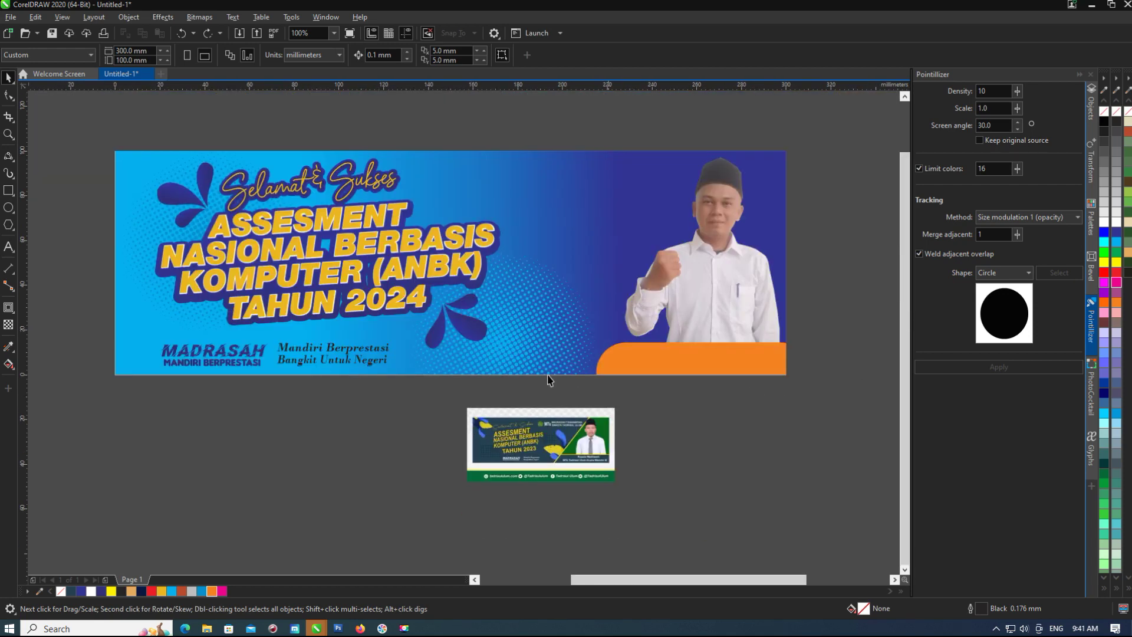
scroll(474, 371, "down", 2)
left_click(557, 310)
left_click(710, 349)
scroll(566, 339, "up", 2)
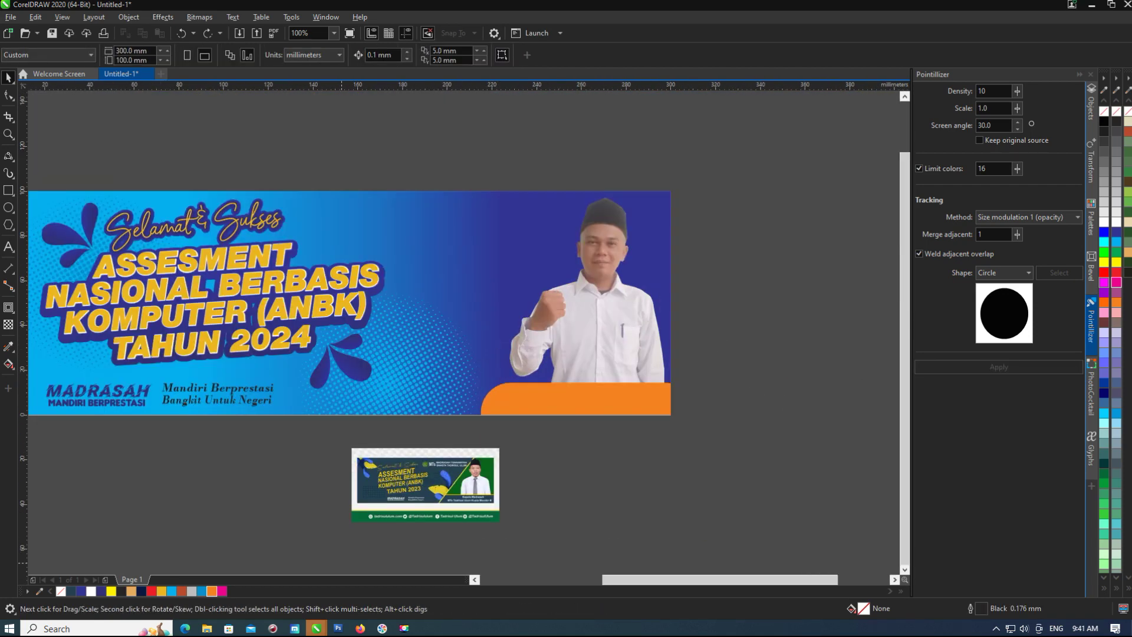
mouse_move(360, 630)
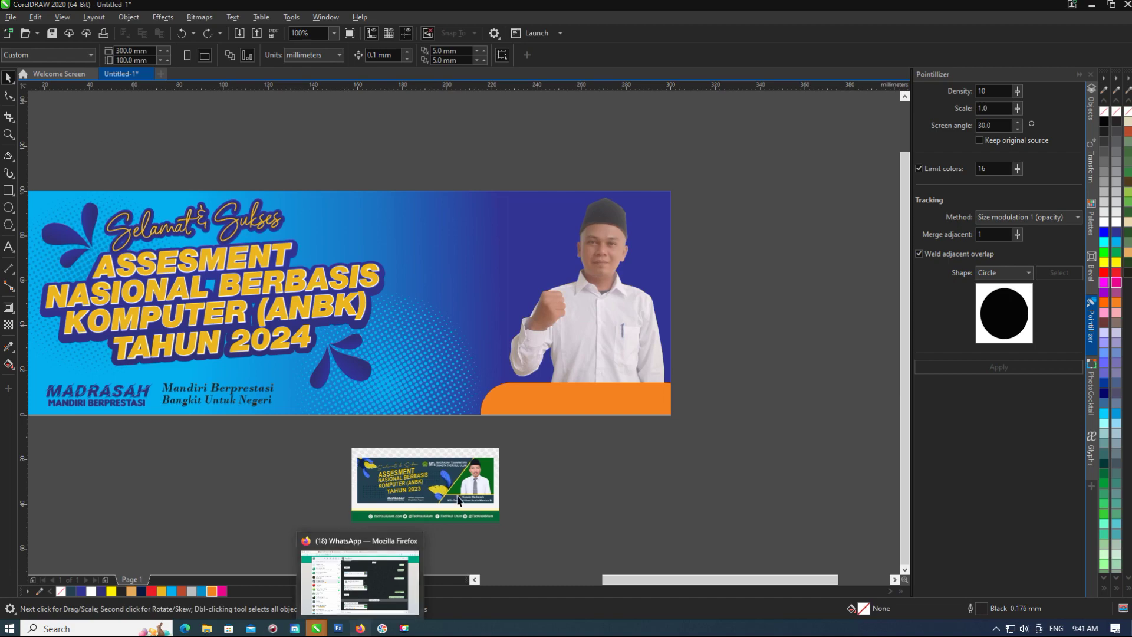
Add the school name as bold white text at the banner's upper right.
scroll(446, 524, "up", 4)
scroll(446, 525, "down", 4)
key("F8")
left_click(463, 242)
type("Madrasyah ALIYAH")
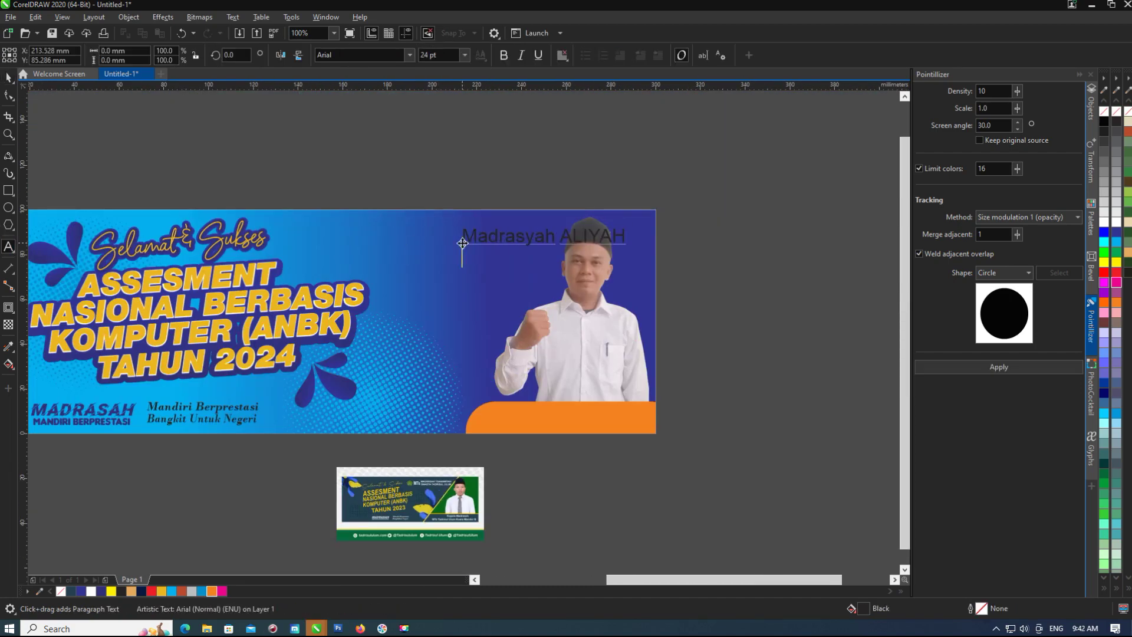
scroll(454, 475, "up", 2)
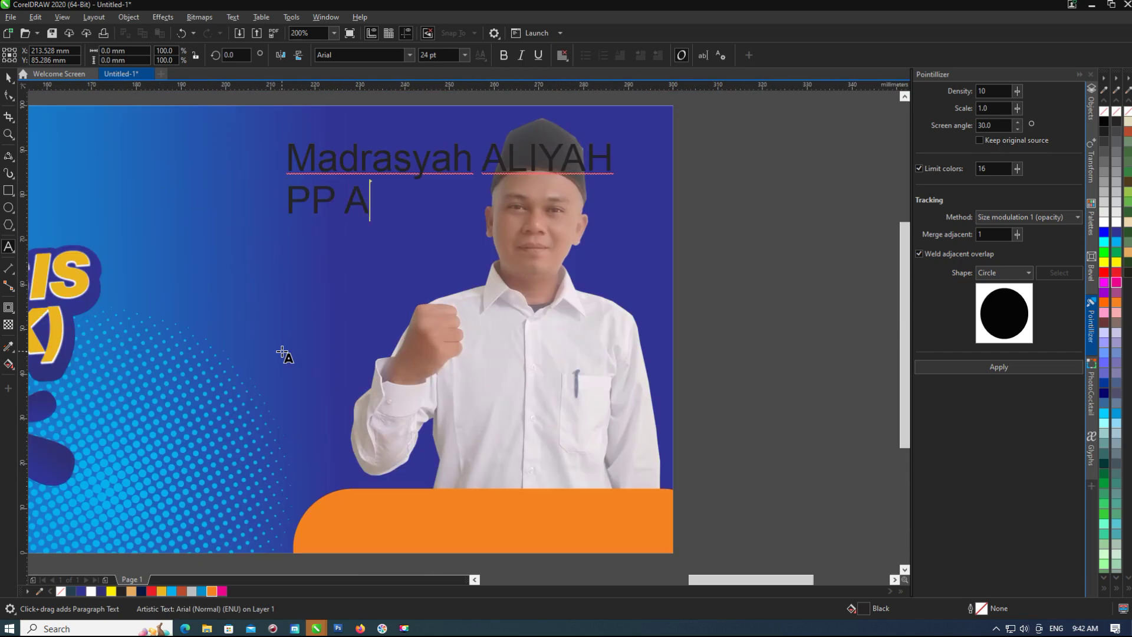
key("ctrl+space")
key("ctrl+b")
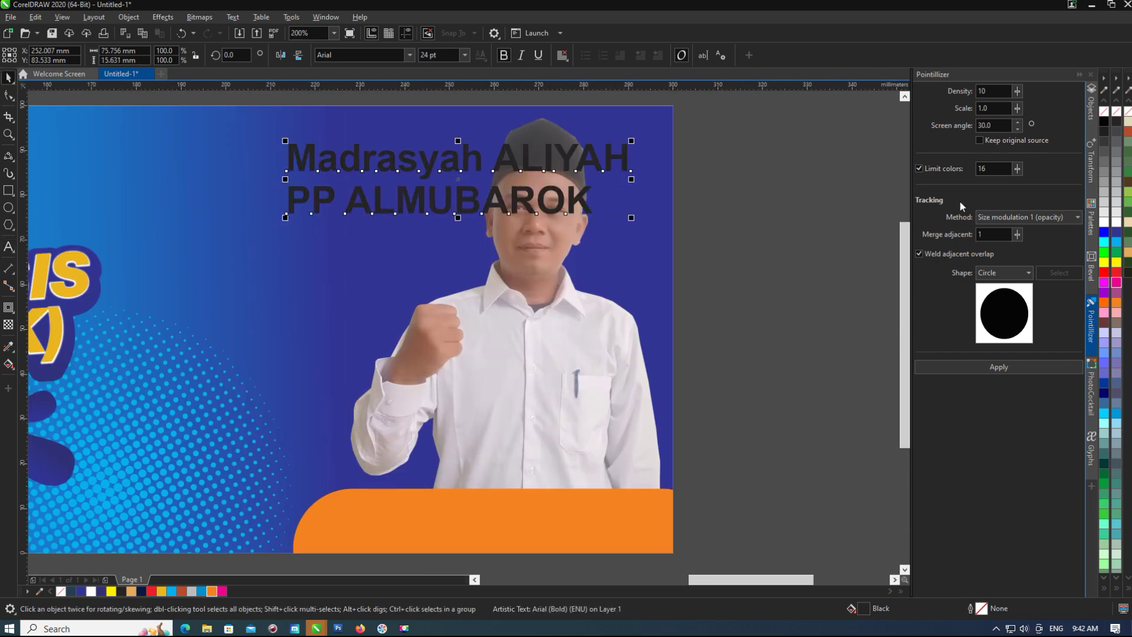
left_click(1116, 223)
scroll(695, 235, "down", 2)
left_click_drag(617, 189, 542, 188)
Change the school name text to UPPERCASE with Change Case.
scroll(542, 187, "up", 2)
double_click(542, 194)
double_click(542, 194)
key("ctrl+a")
key("shift+F3")
left_click(540, 312)
left_click(554, 351)
key("ctrl+space")
key("Escape")
key("F3")
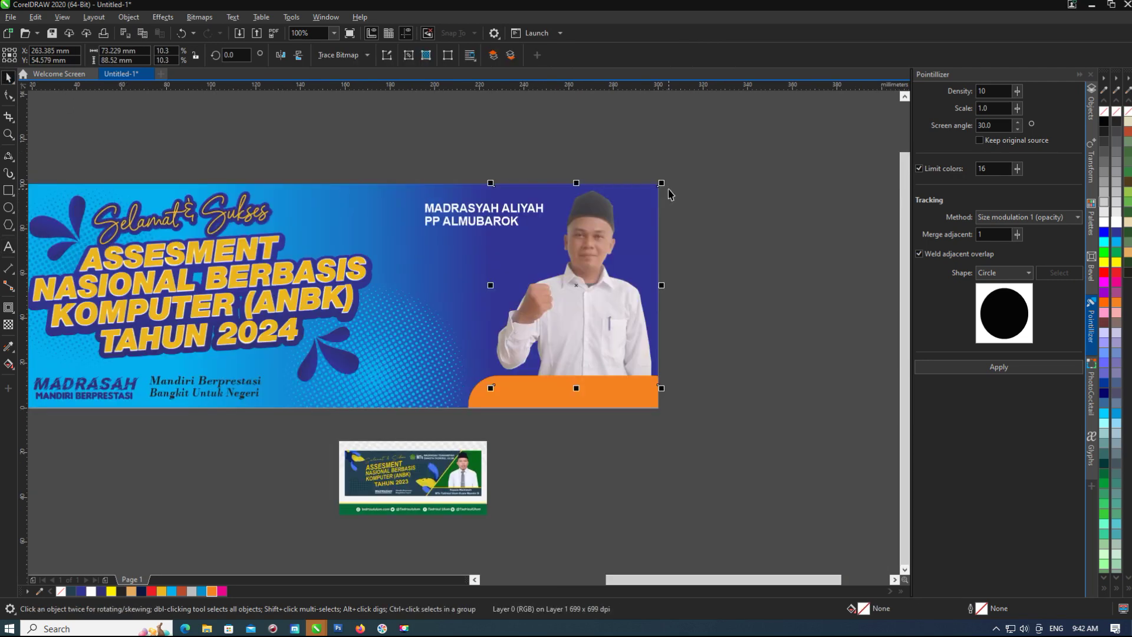
Draw a large ellipse over the banner's right side, clip it inside the banner, and fill it navy.
key("F3")
key("F7")
left_click_drag(506, 489, 741, 232)
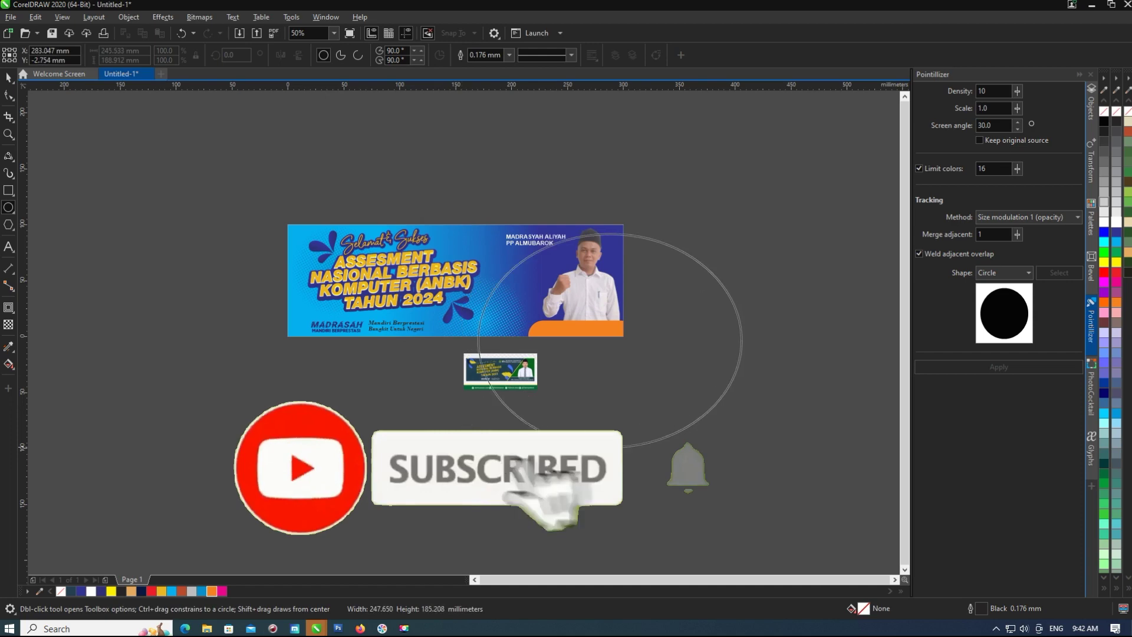
key("space")
left_click(624, 255)
left_click(525, 308, "ctrl")
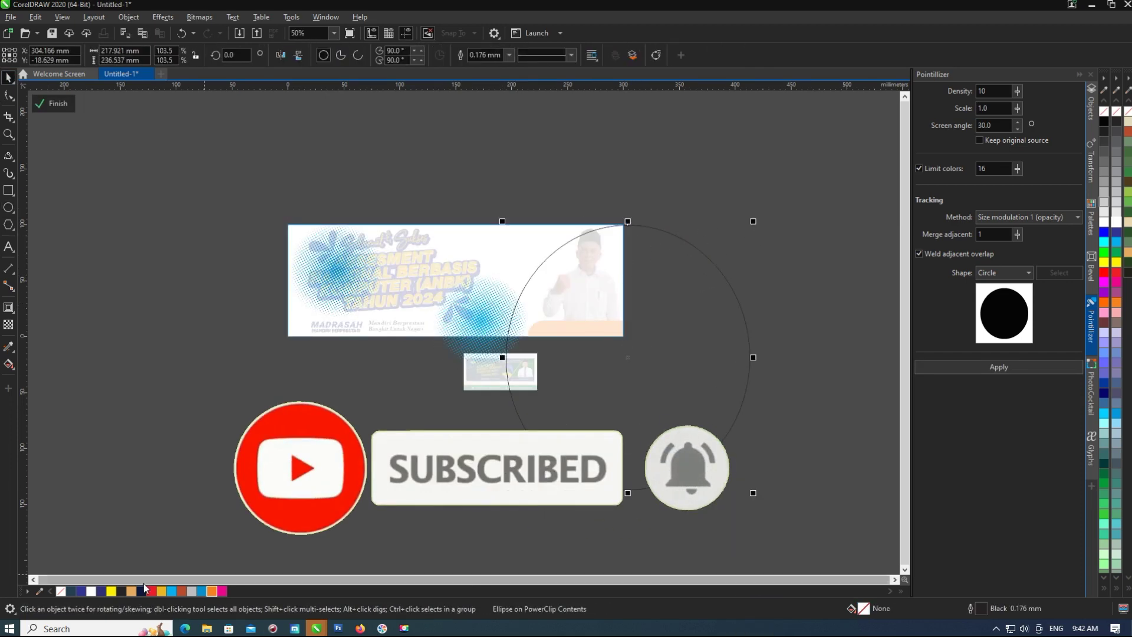
left_click(142, 590)
scroll(793, 217, "up", 1)
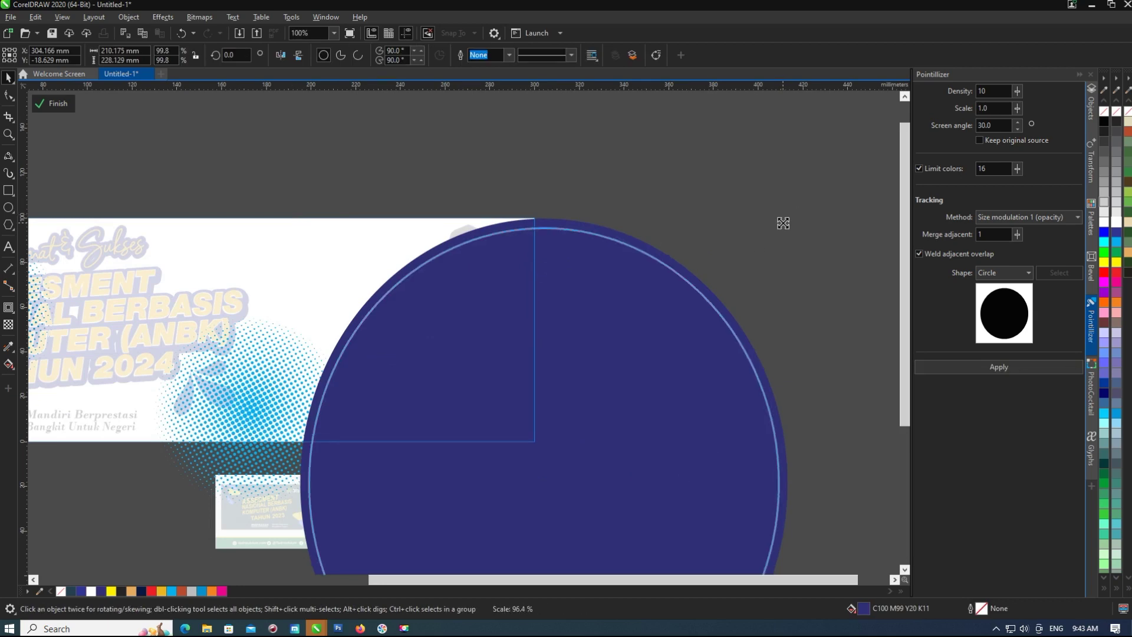
left_click(53, 103)
Give the banner background a cyan-to-navy fountain fill with the Interactive Fill tool.
scroll(152, 532, "down", 1)
scroll(152, 532, "up", 1)
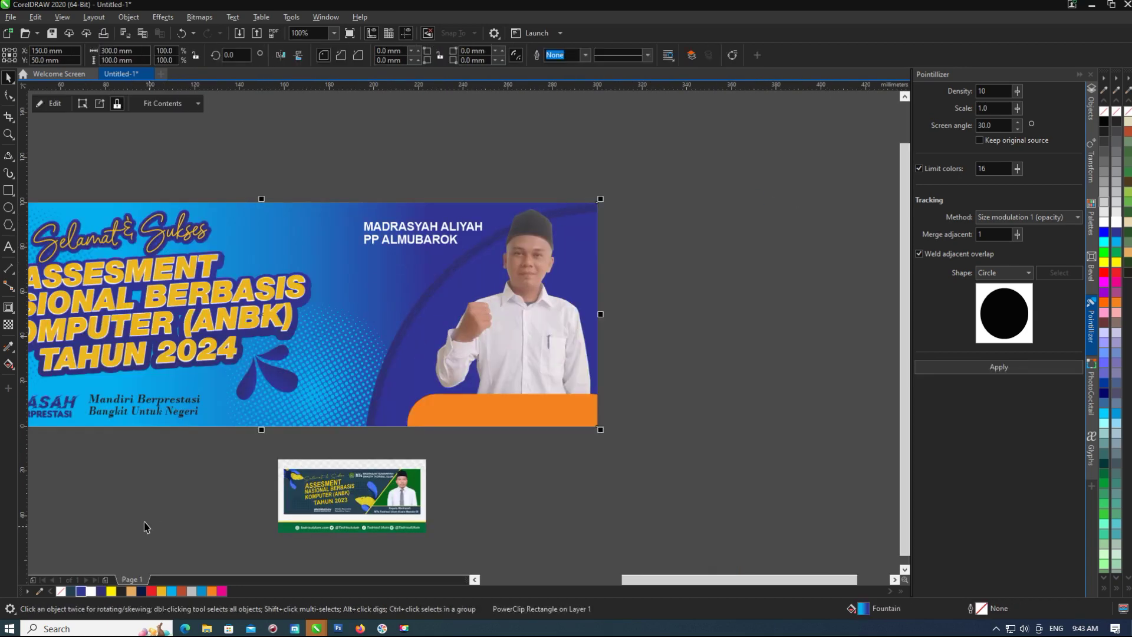
left_click(173, 590)
scroll(374, 365, "down", 1)
scroll(369, 314, "up", 1)
scroll(431, 303, "down", 1)
scroll(538, 291, "up", 1)
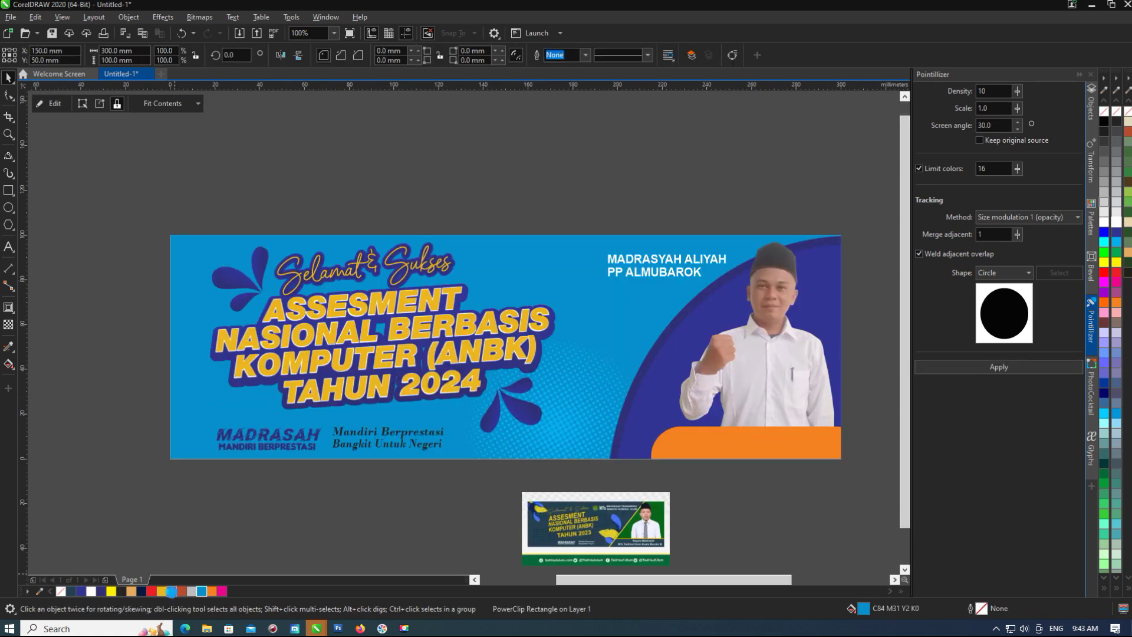
left_click(171, 590)
scroll(296, 277, "down", 1)
key("g")
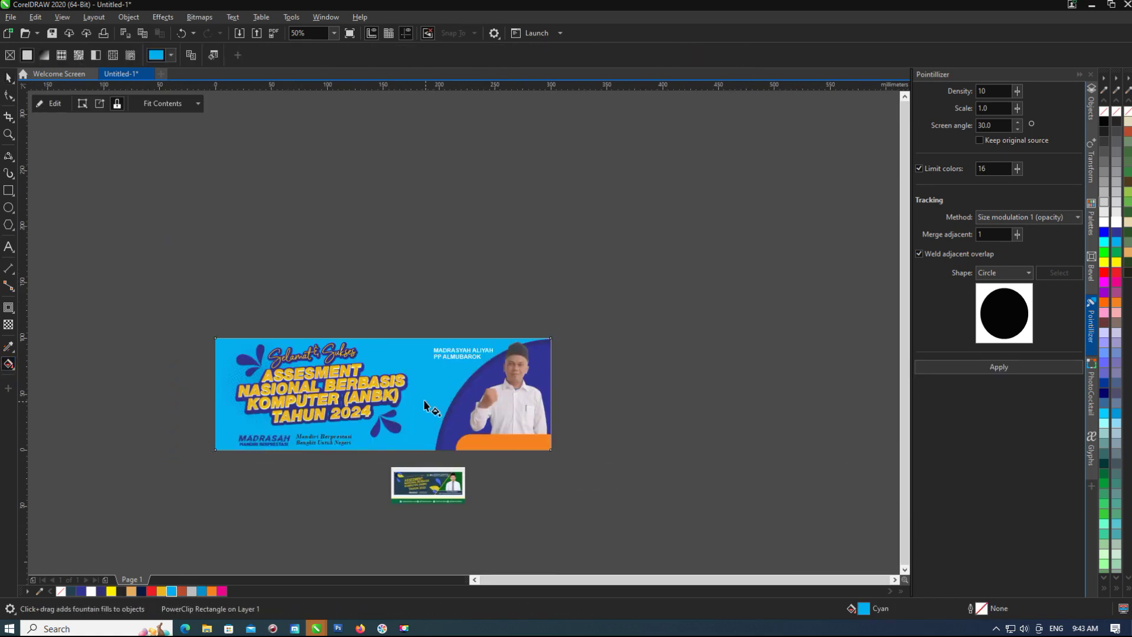
left_click_drag(334, 426, 470, 423)
left_click(99, 591)
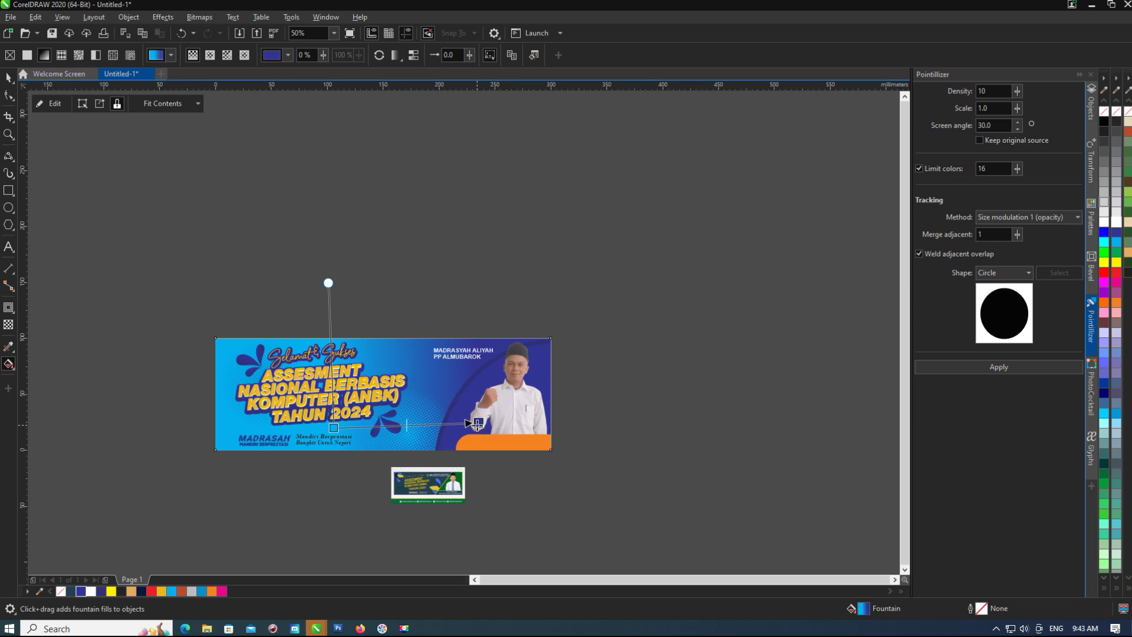
left_click_drag(356, 365, 373, 375)
left_click(8, 77)
scroll(474, 386, "up", 2)
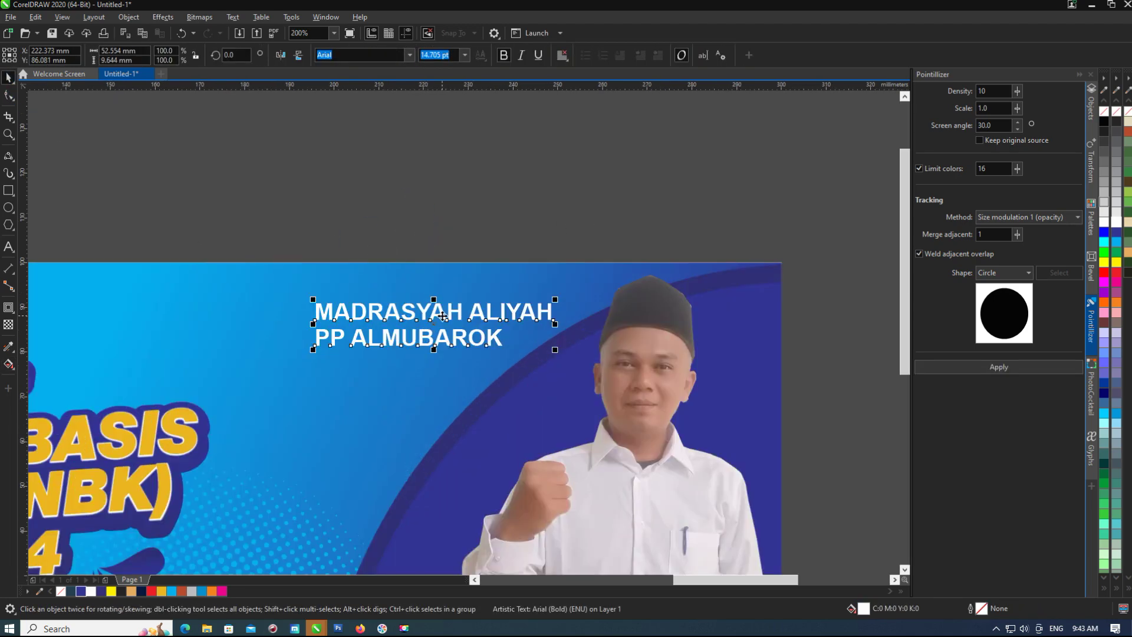
Give the navy circle inside the banner a thick golden-yellow outline.
scroll(474, 386, "down", 1)
left_click(670, 328)
double_click(400, 444)
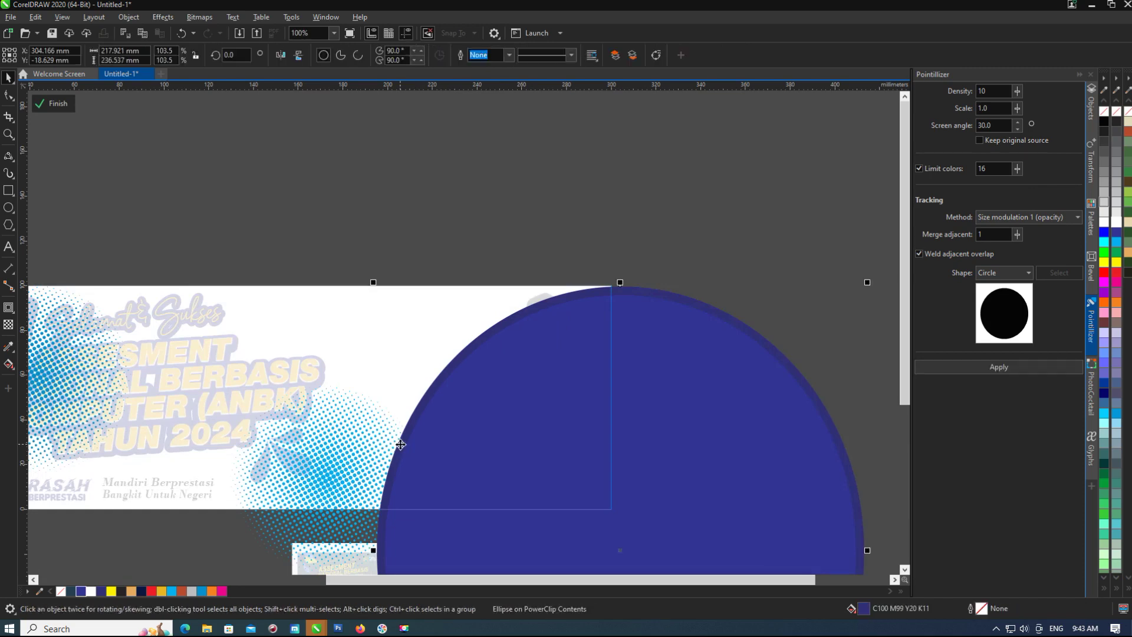
right_click(160, 592)
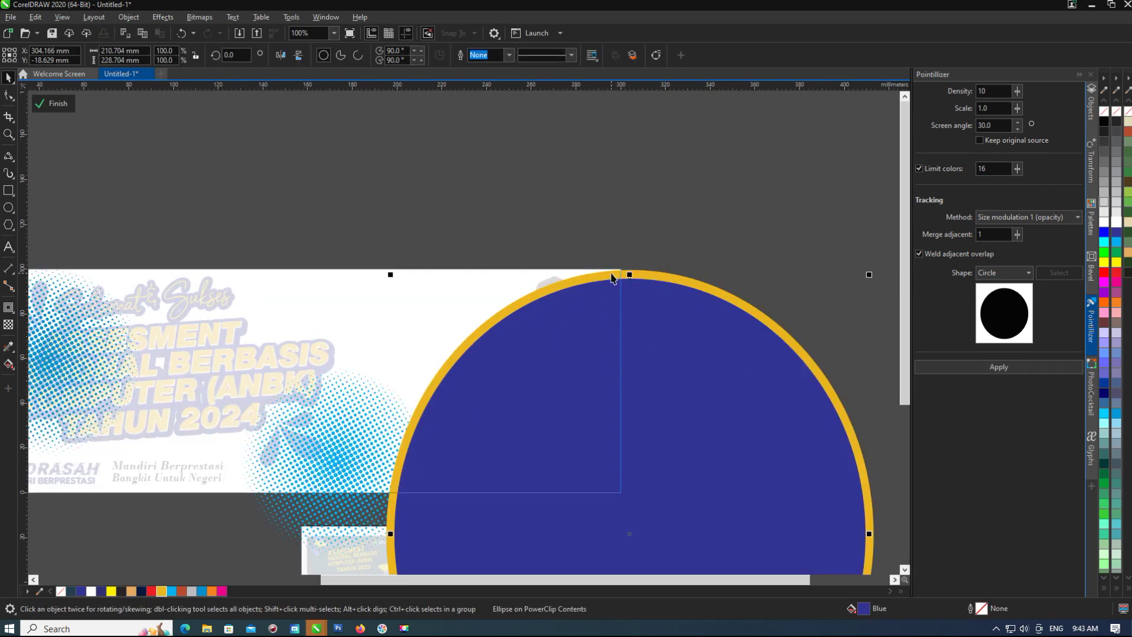
key("F3")
scroll(518, 230, "up", 2)
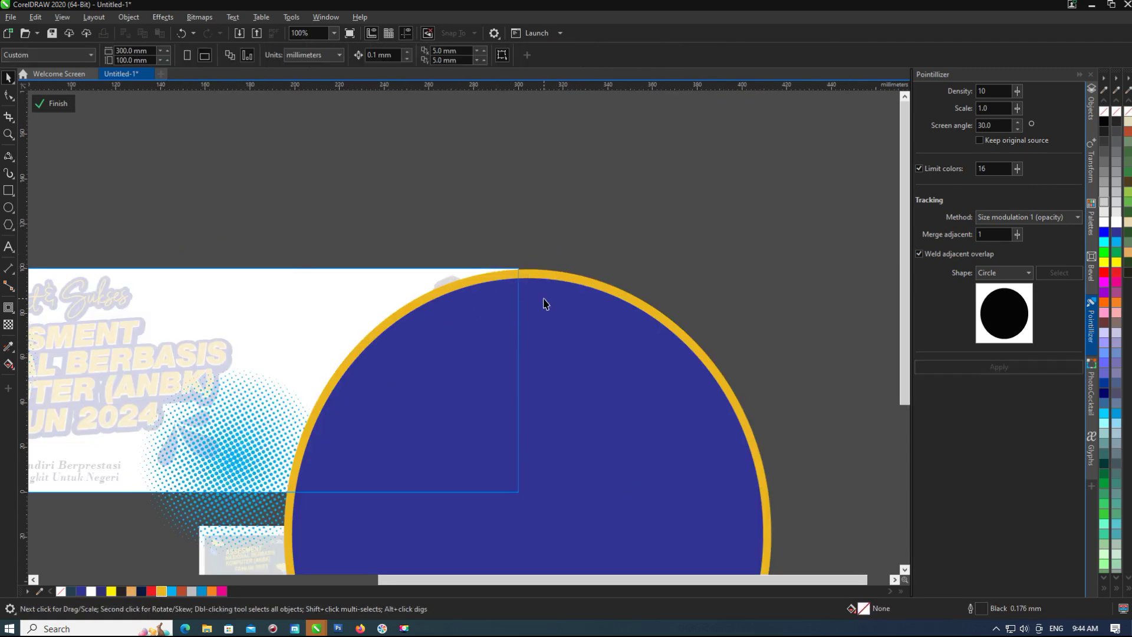
scroll(537, 283, "down", 1)
key("Escape")
Duplicate the ring, fit it snugly around the circle, and colour it dark green.
left_click(545, 285)
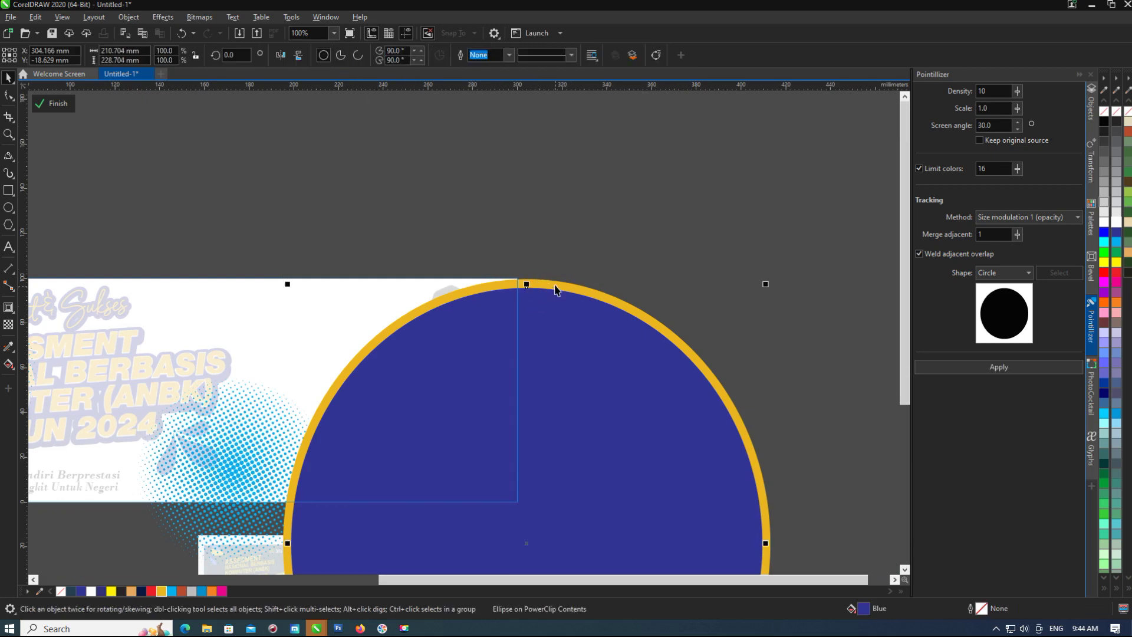
left_click_drag(537, 284, 565, 256)
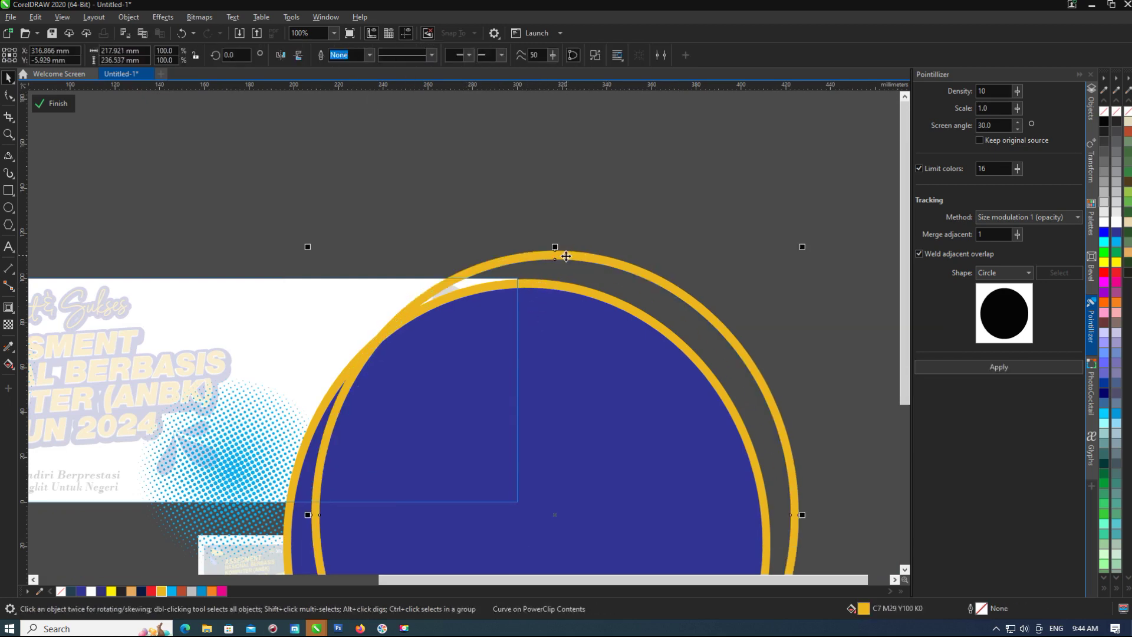
left_click_drag(377, 330, 389, 326)
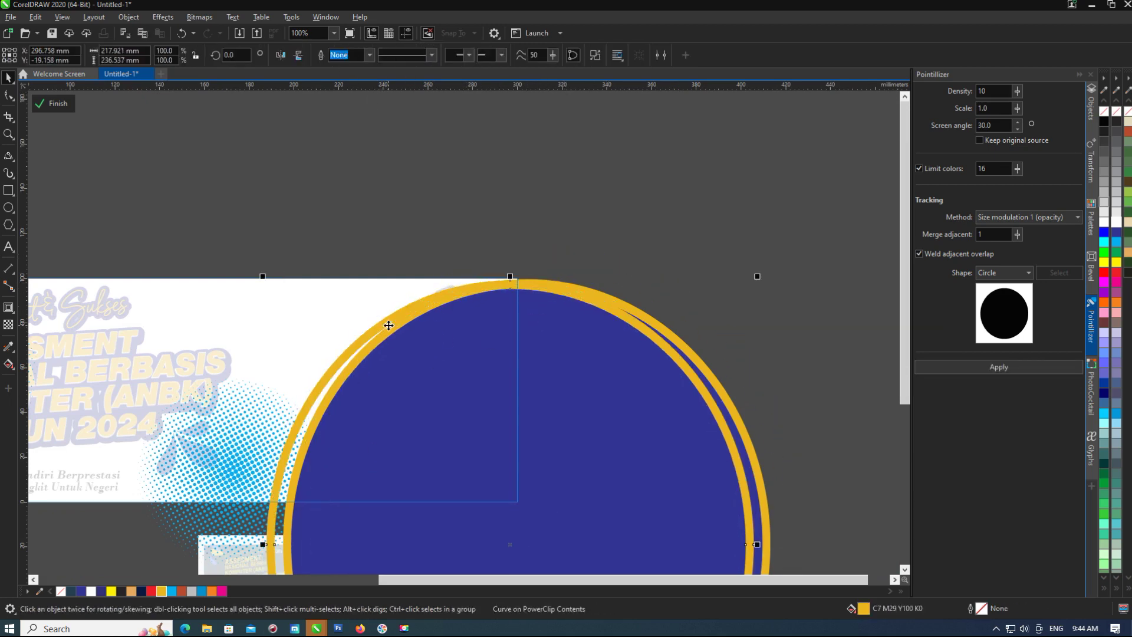
left_click(1127, 220)
left_click(199, 17)
Apply a Gaussian Blur with an increased radius to the outer ring.
mouse_move(197, 88)
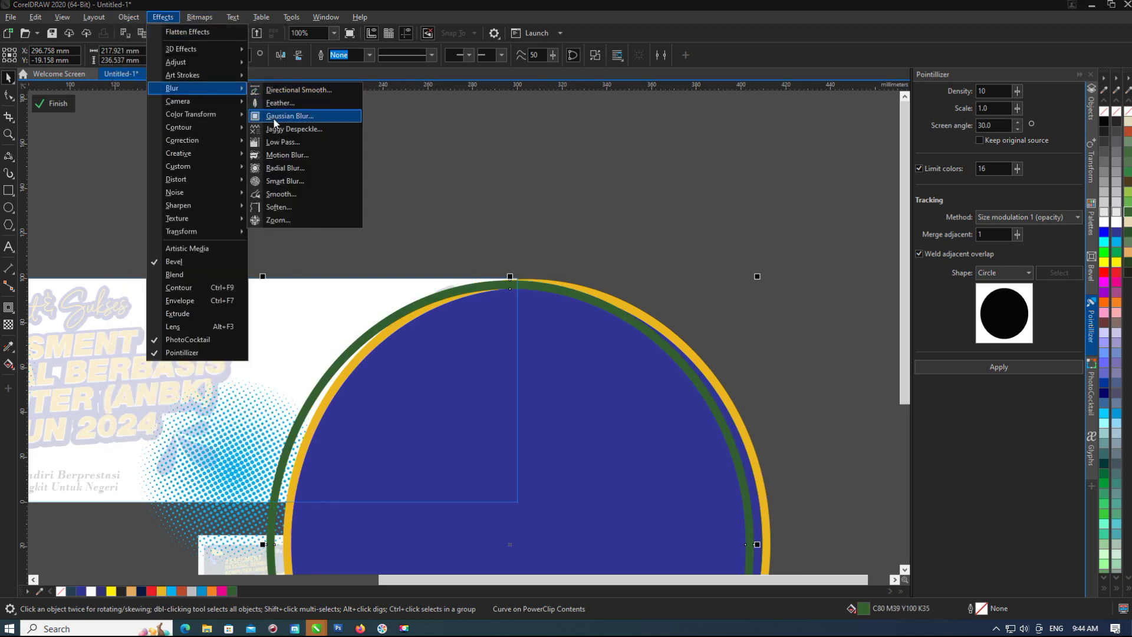
left_click(275, 116)
left_click_drag(542, 307, 573, 303)
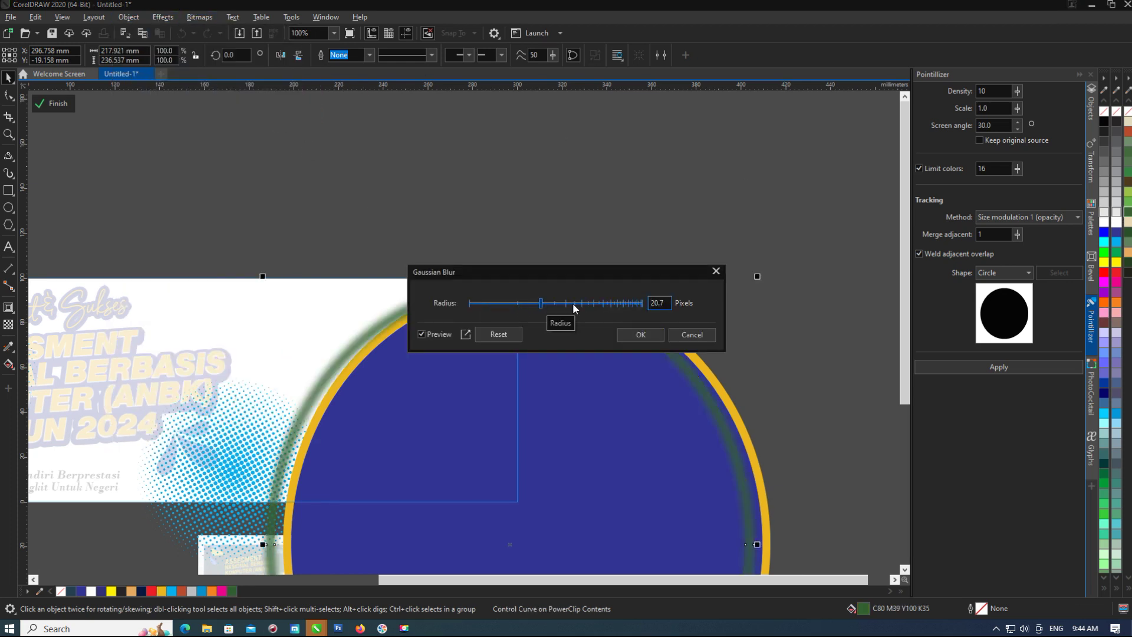
key("Return")
left_click_drag(767, 278, 781, 273)
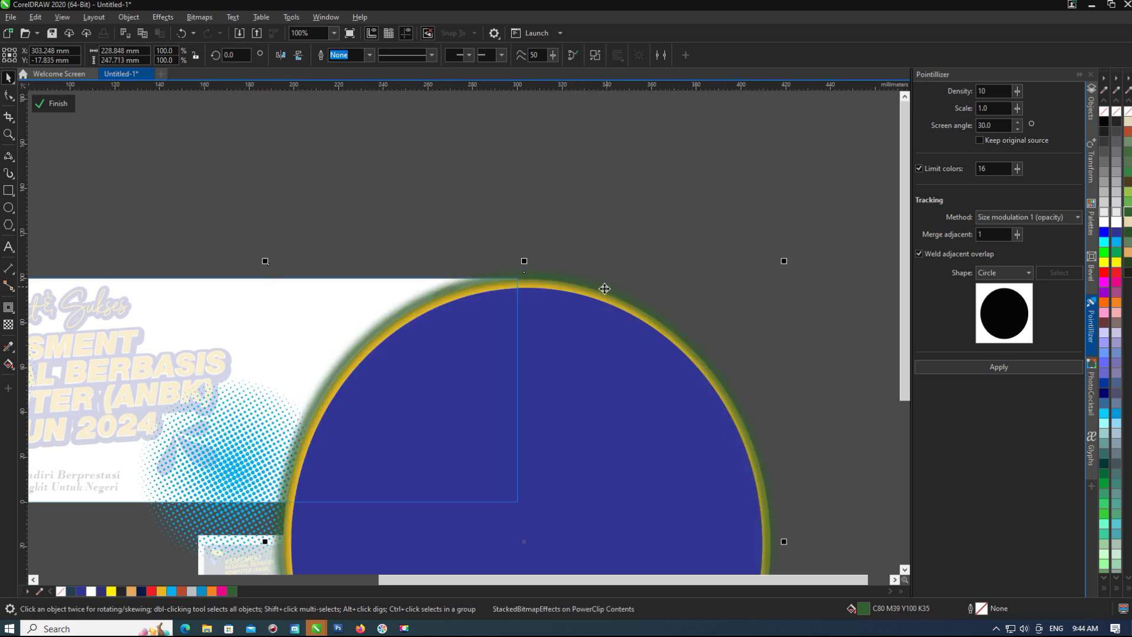
key("ctrl+z")
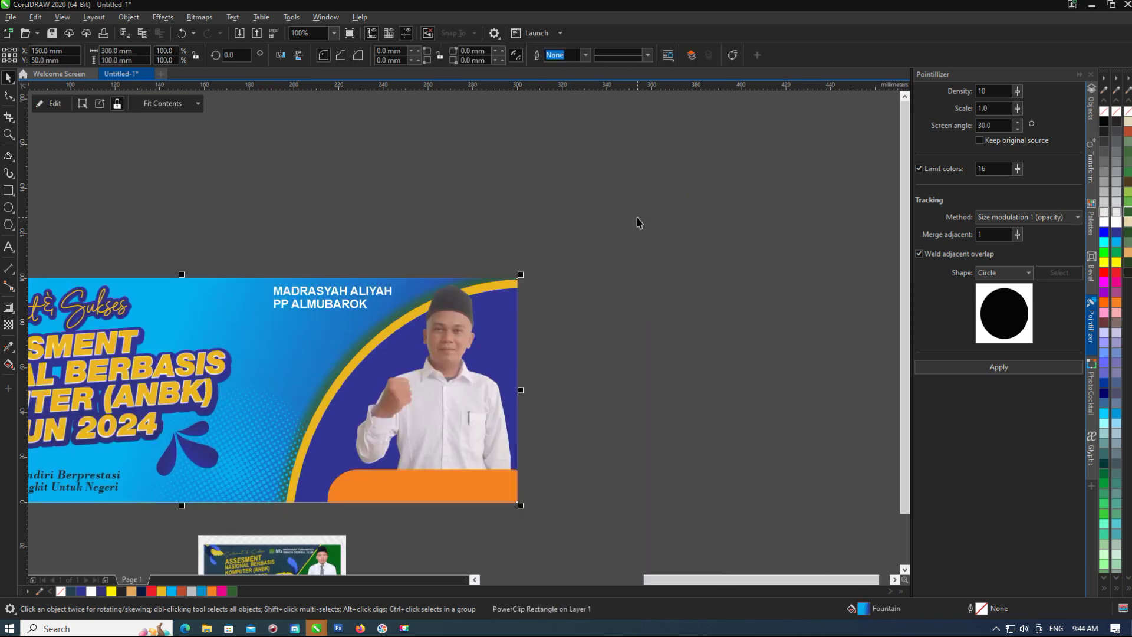
Recolour the blurred ring bright yellow and finish editing the banner contents.
scroll(454, 357, "down", 2)
scroll(386, 366, "up", 2)
left_click(590, 266, "ctrl")
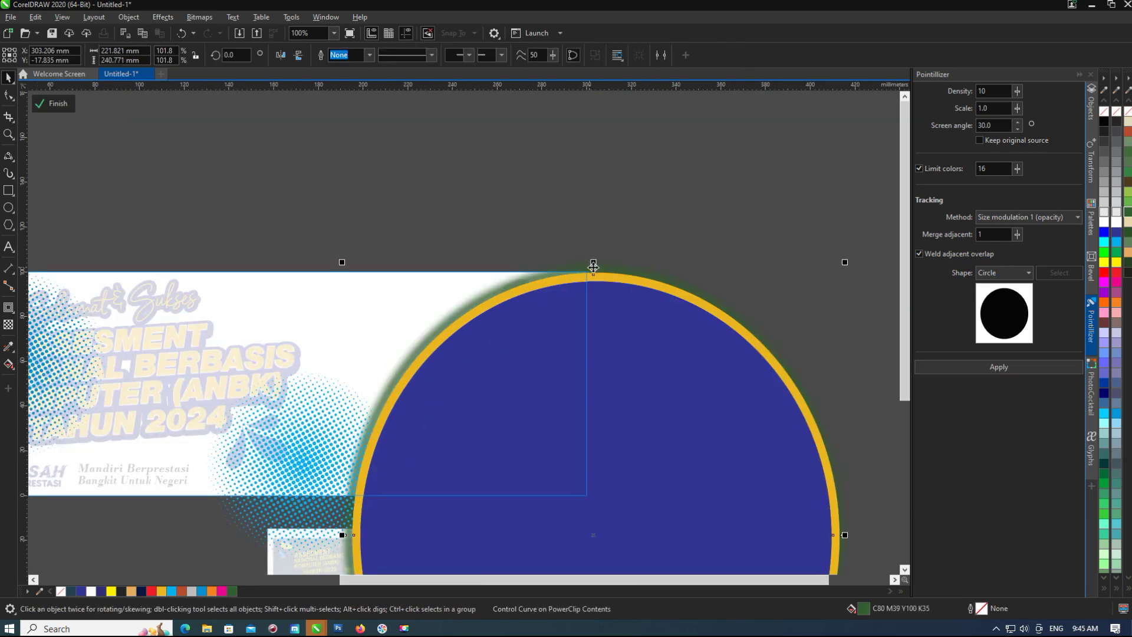
left_click(1115, 266)
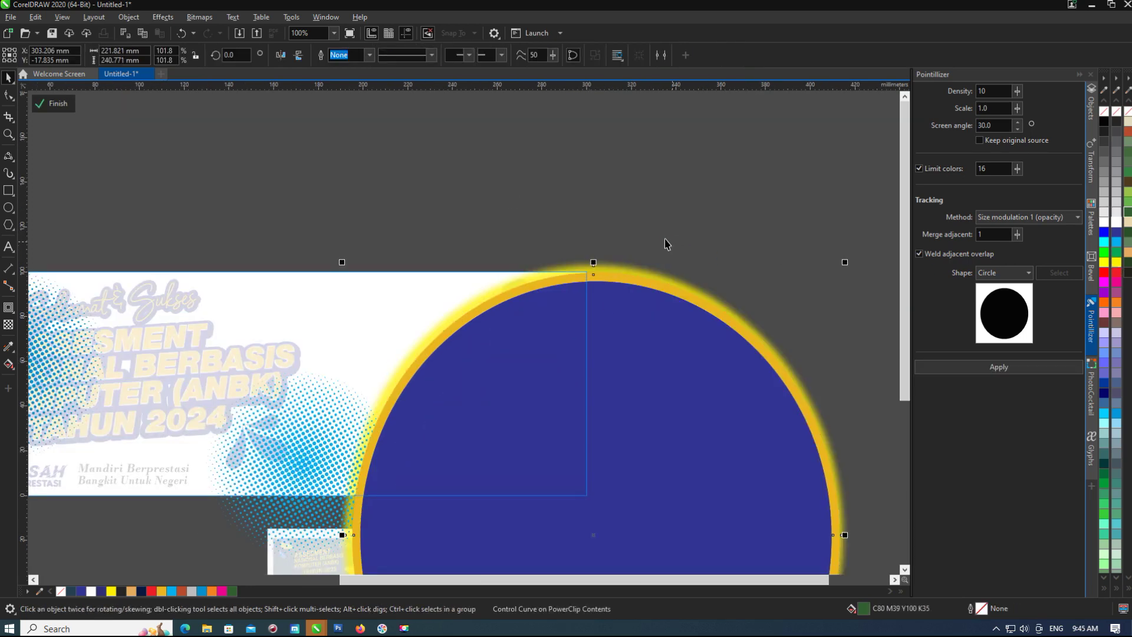
left_click(571, 207, "ctrl")
left_click(631, 217)
scroll(631, 217, "down", 2)
scroll(466, 312, "up", 3)
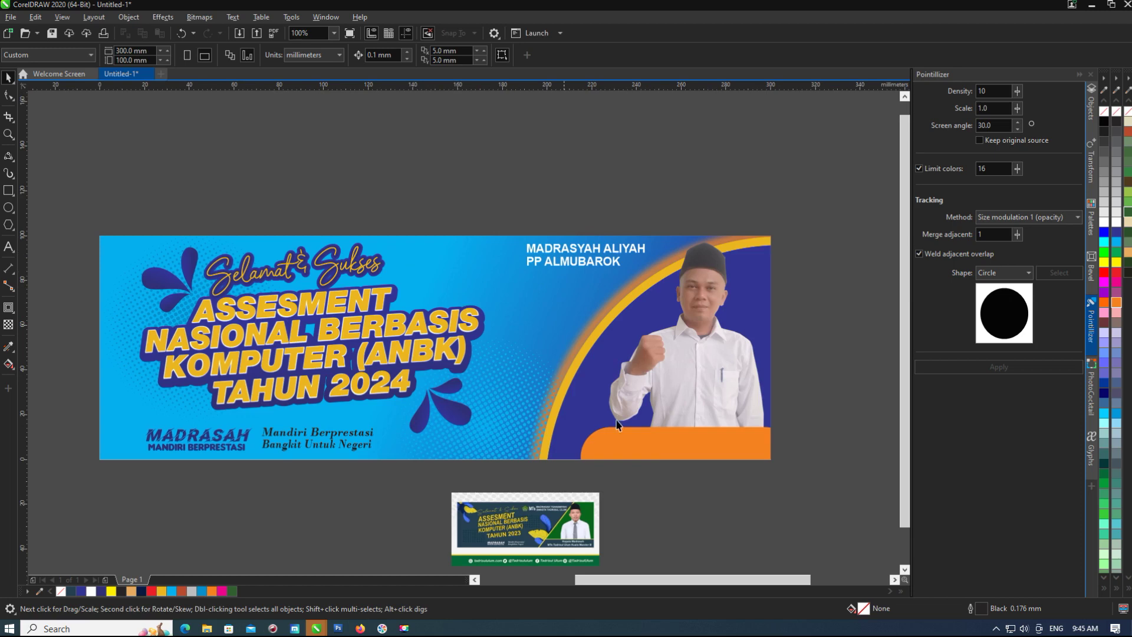
left_click(642, 445)
left_click(589, 320, "ctrl")
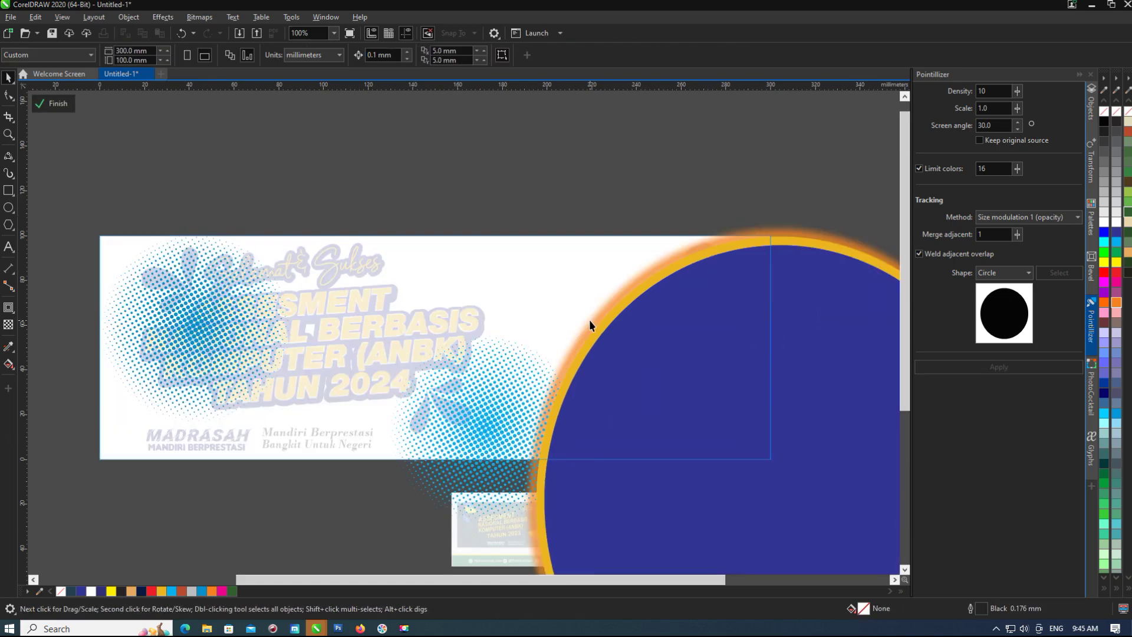
left_click(701, 195, "ctrl")
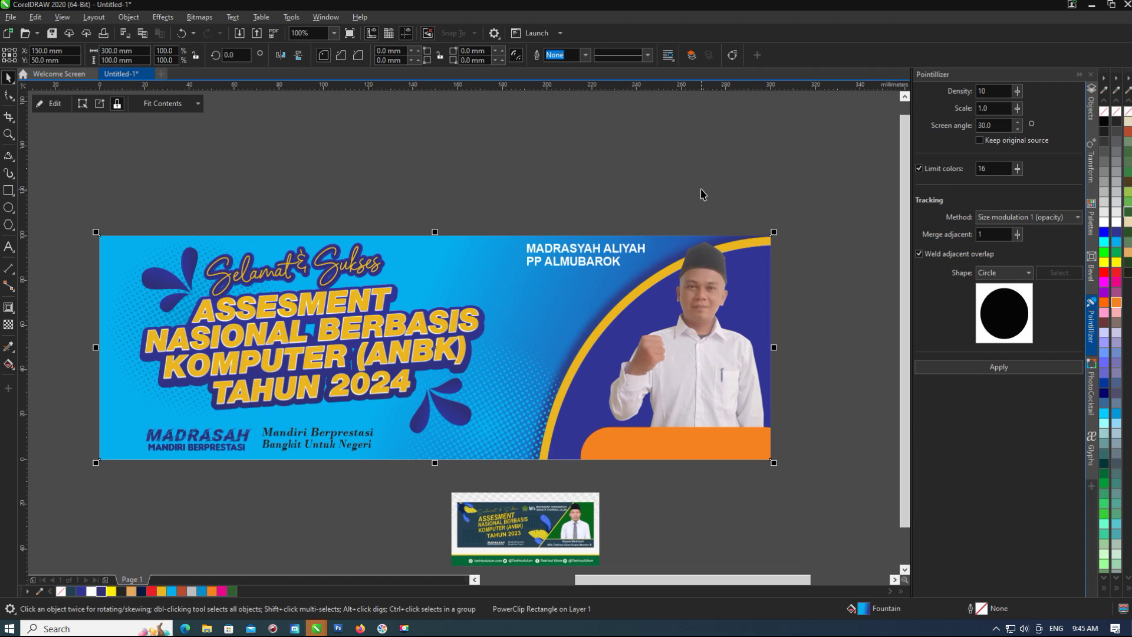
Move and then delete the halftone dot circle inside the banner background.
left_click(548, 335, "ctrl")
left_click(485, 353)
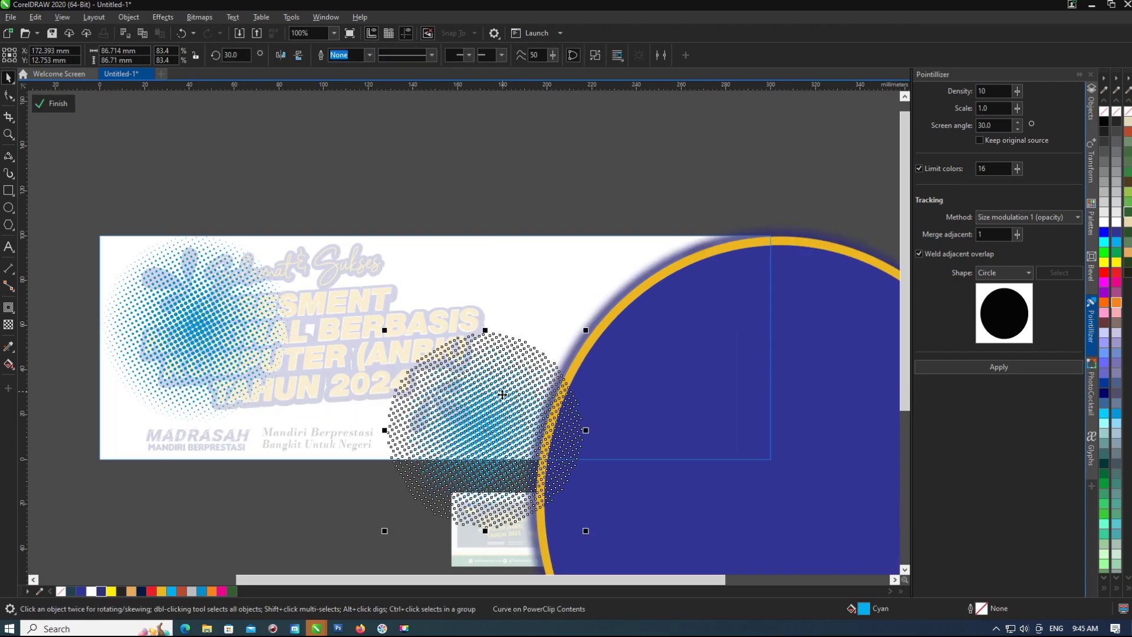
left_click(487, 203, "ctrl")
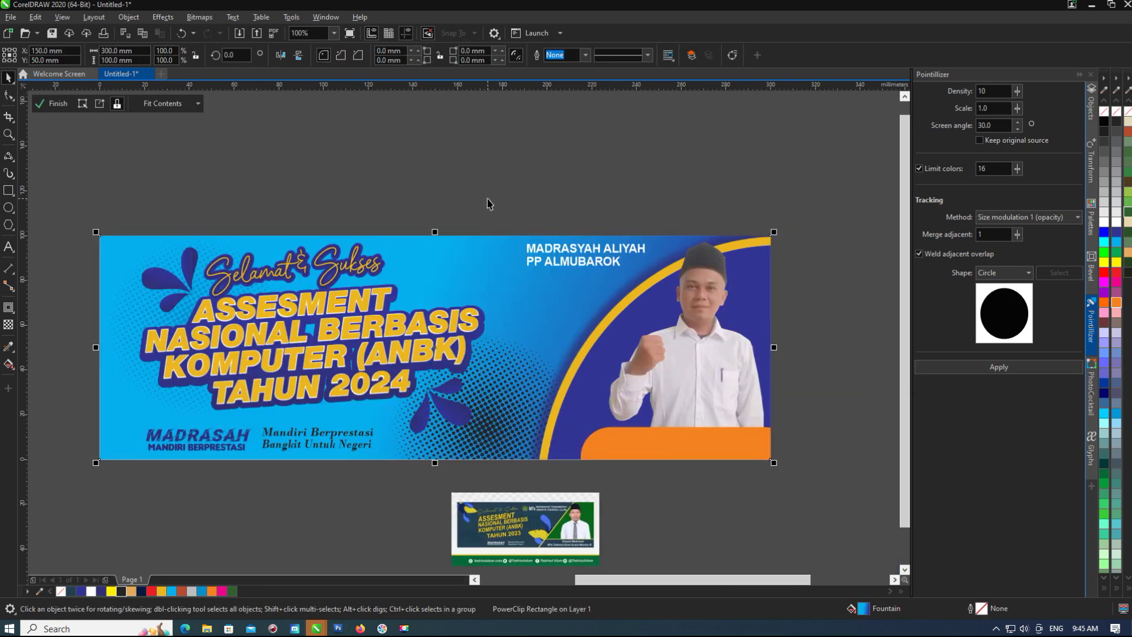
left_click(472, 420, "ctrl")
left_click(458, 186, "ctrl")
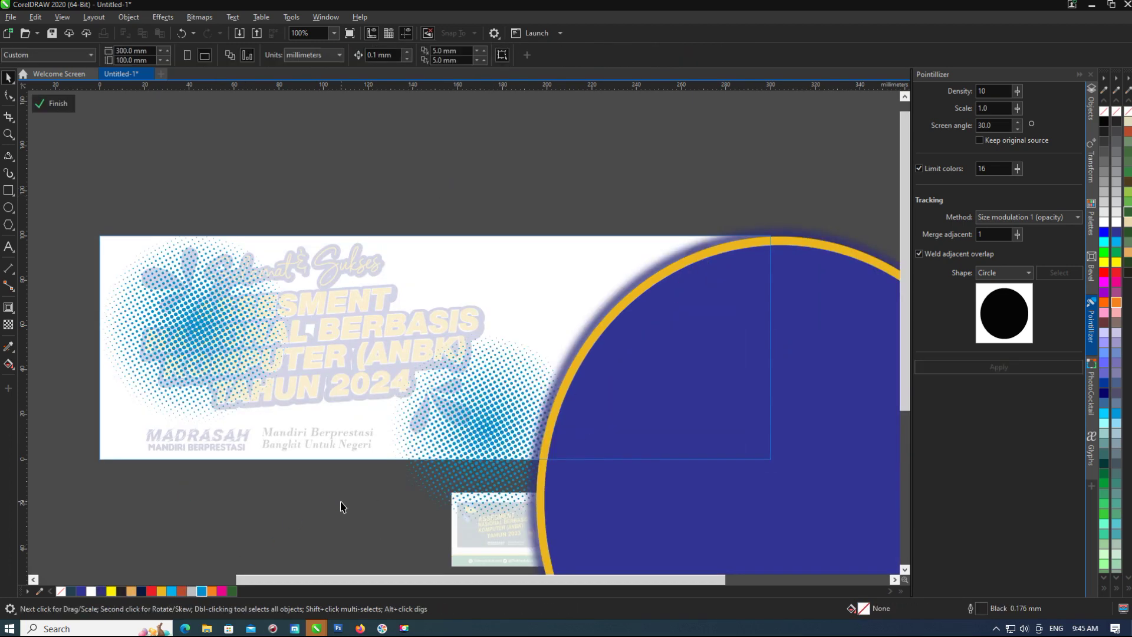
left_click(340, 506, "ctrl")
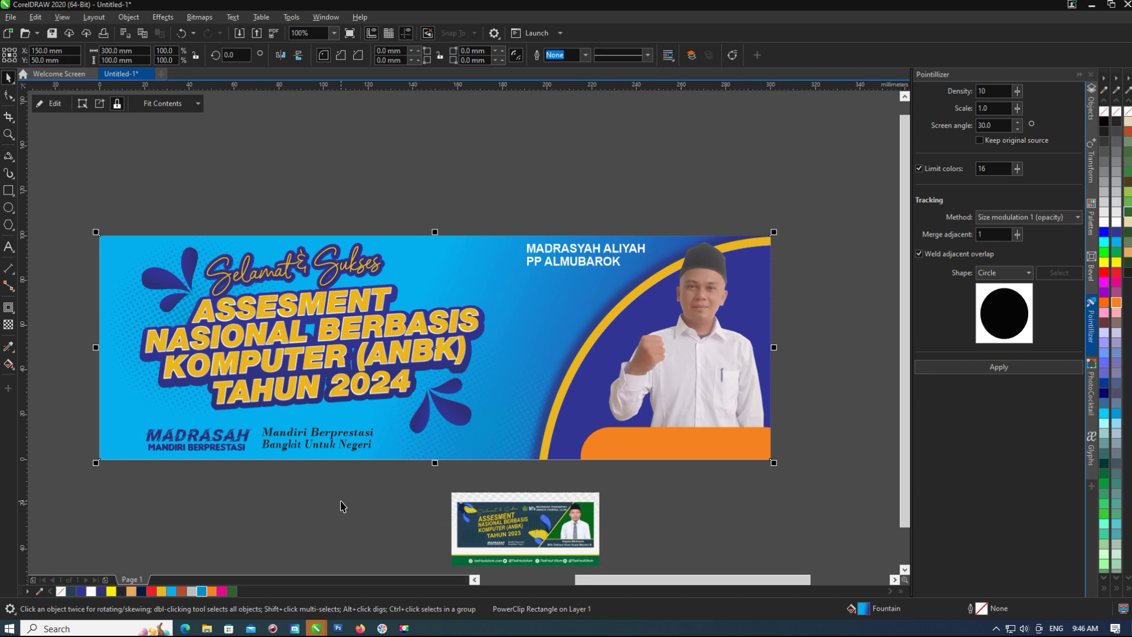
left_click(448, 469, "ctrl")
left_click_drag(448, 469, 438, 401)
key("Delete")
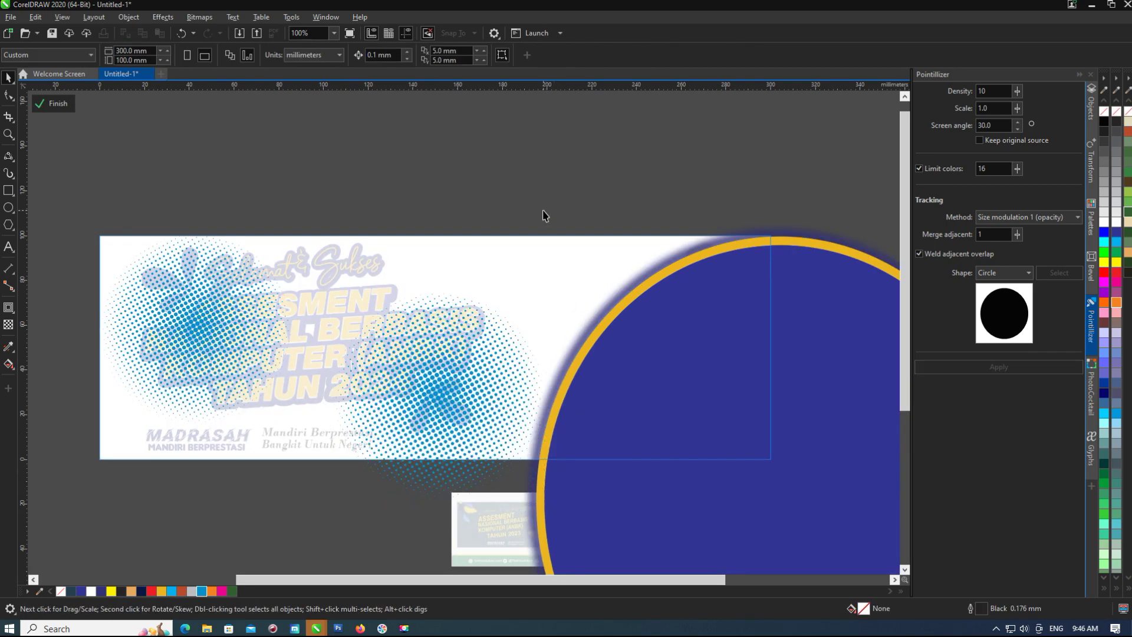
left_click(542, 213, "ctrl")
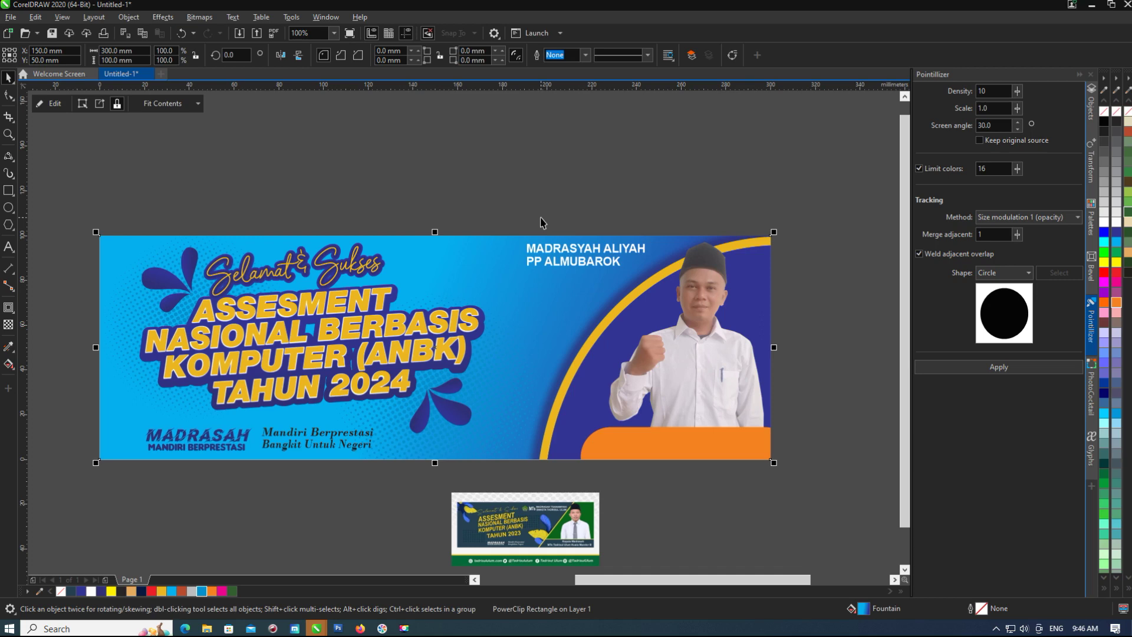
left_click(452, 132)
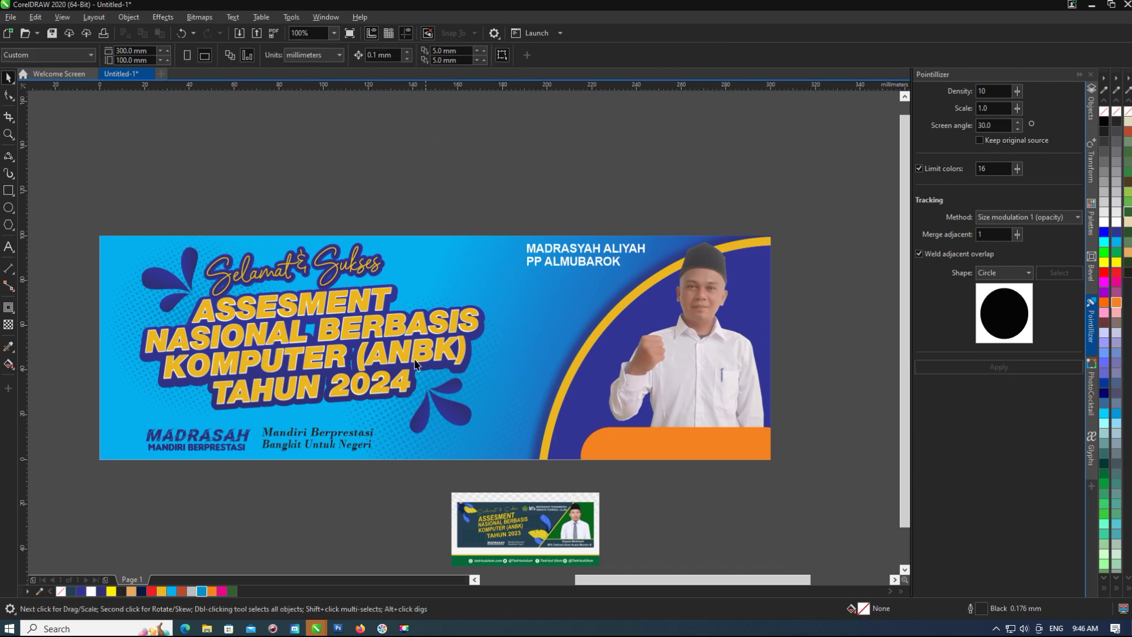
Shift the MADRASAH text and tagline slightly left.
left_click_drag(382, 429, 129, 548)
left_click(257, 514)
left_click_drag(205, 442, 184, 442)
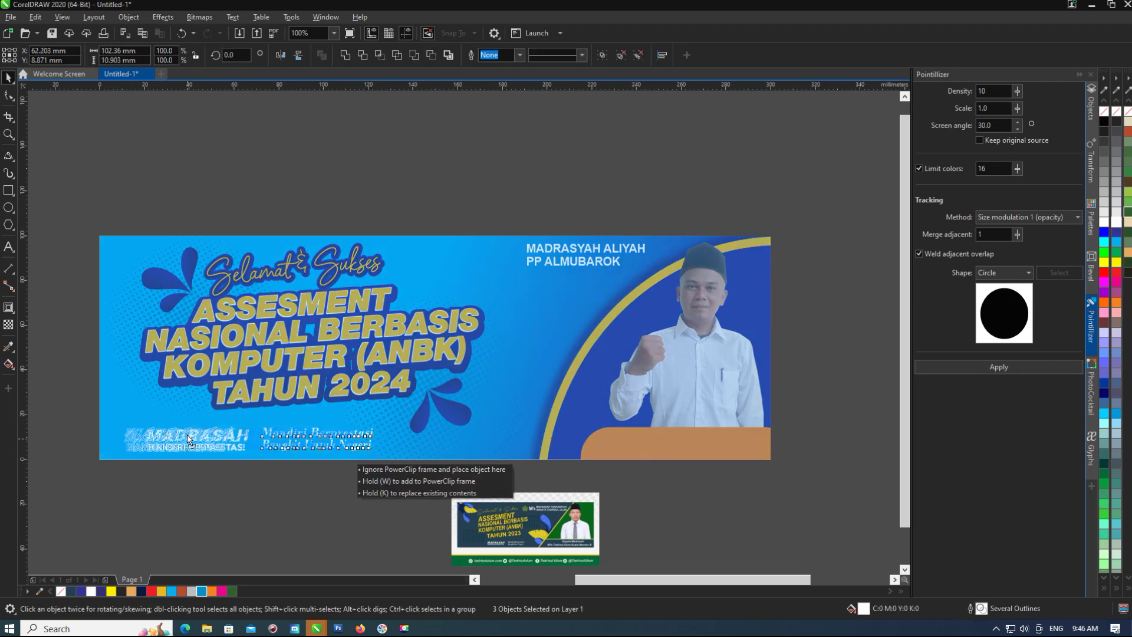
left_click(214, 509)
Browse in File Explorer to D:\Data Kerjaan\Banner Kiswah and scroll through its banner files.
left_click(206, 628)
left_click(232, 233)
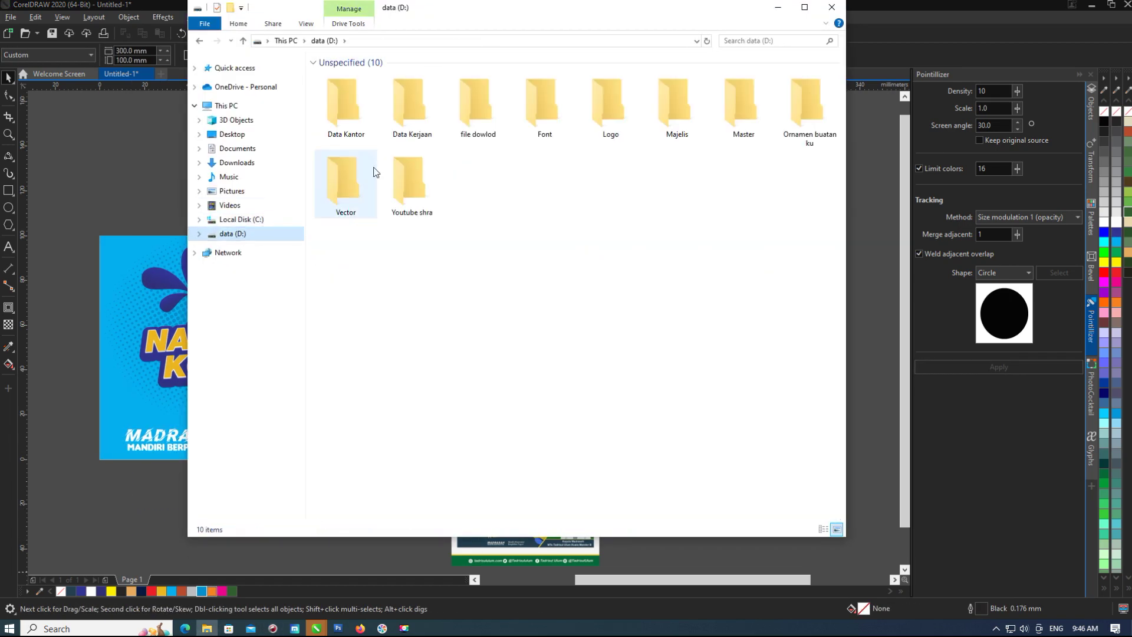
double_click(412, 103)
left_click(562, 161)
scroll(572, 254, "down", 5)
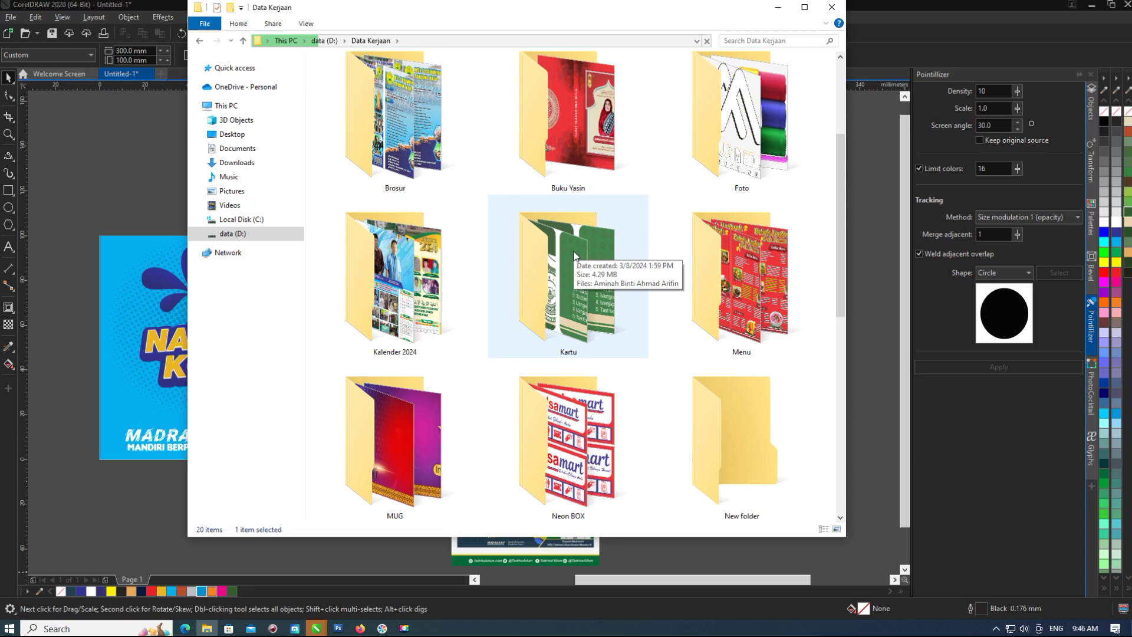
scroll(573, 253, "up", 7)
double_click(463, 142)
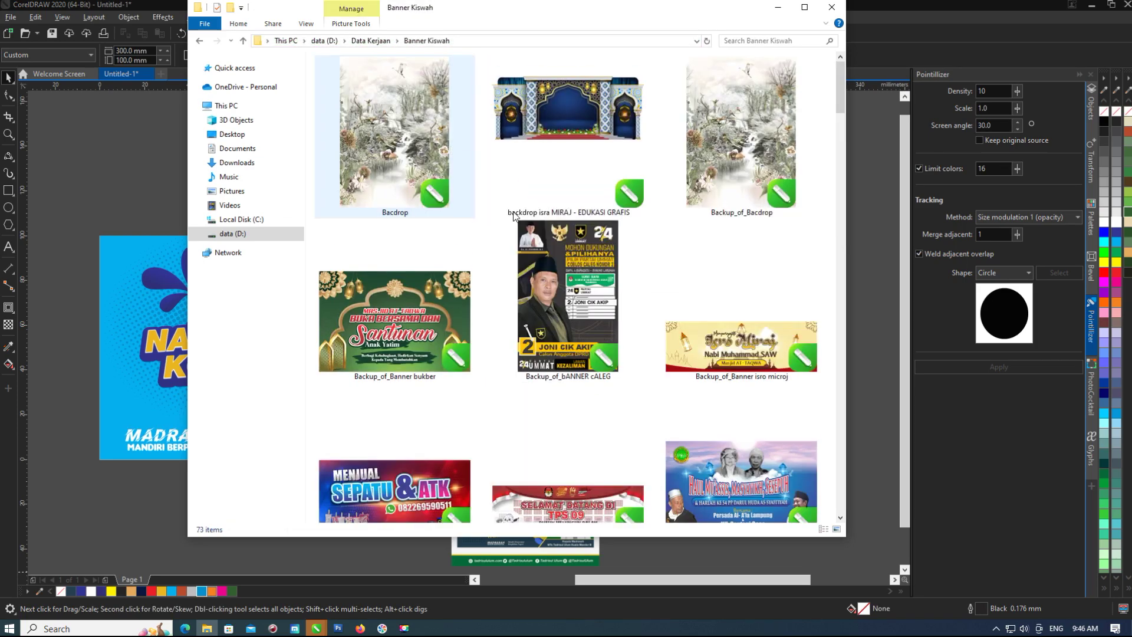
scroll(531, 247, "down", 2)
scroll(572, 335, "down", 15)
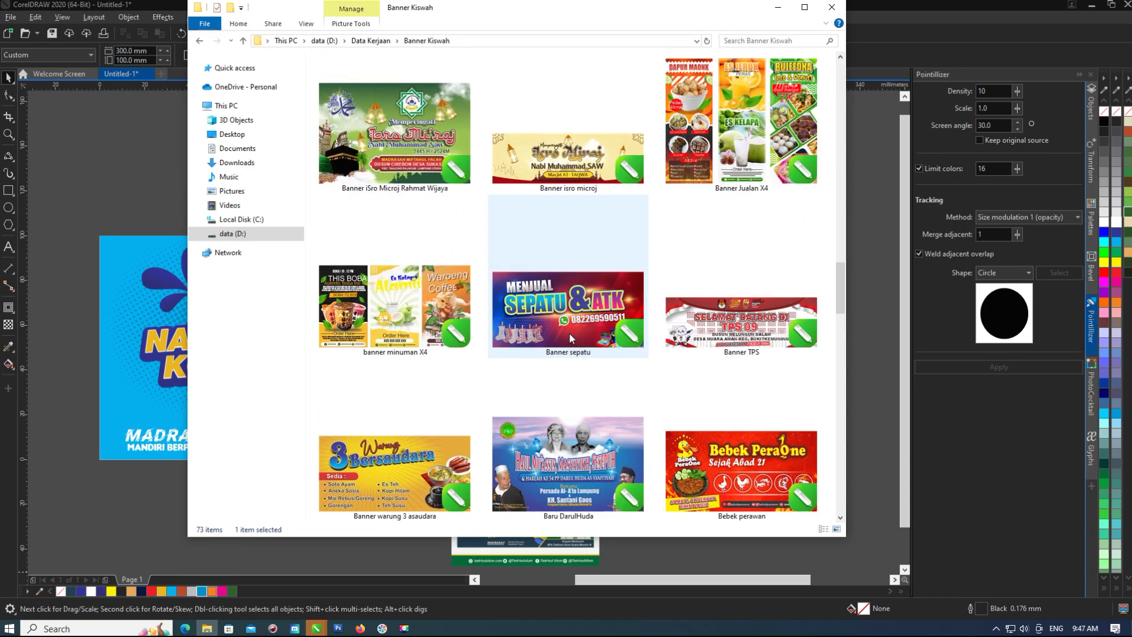
scroll(570, 336, "down", 20)
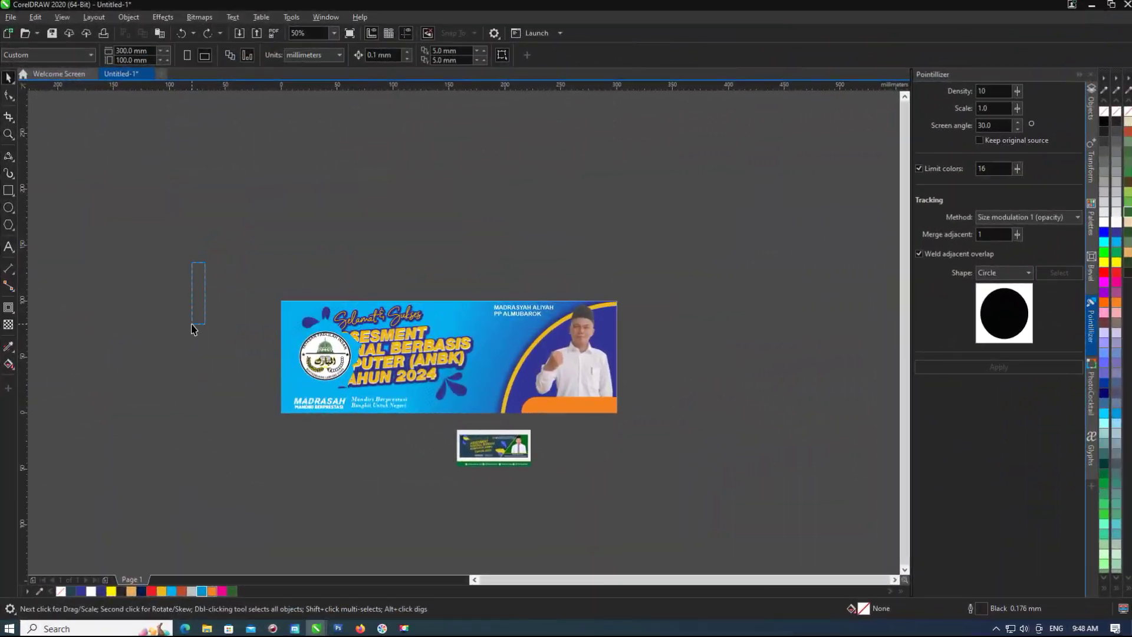
Paste the logo above the banner, try a Bevel effect on it, then undo it.
scroll(348, 331, "down", 2)
key("ctrl+v")
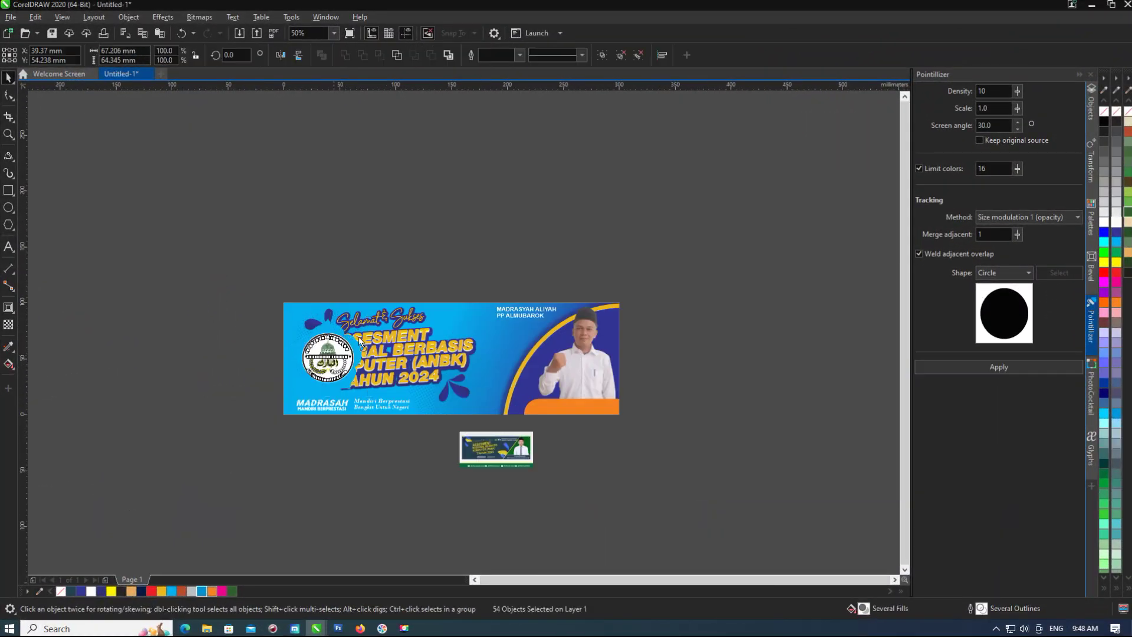
left_click_drag(356, 360, 575, 221)
scroll(574, 221, "up", 2)
left_click(1091, 269)
left_click(998, 387)
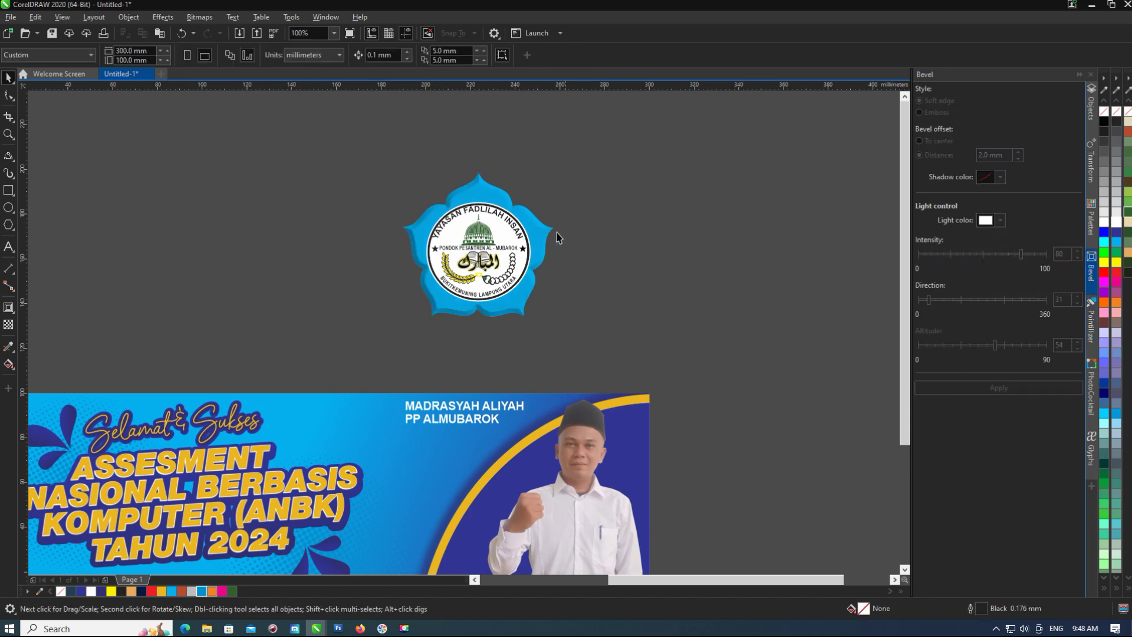
left_click_drag(560, 245, 633, 257)
key("ctrl+z")
Try shrinking the logo group, then undo the resize.
left_click_drag(556, 166, 488, 237)
scroll(378, 409, "up", 3)
scroll(379, 409, "down", 2)
scroll(413, 412, "up", 2)
scroll(450, 420, "down", 3)
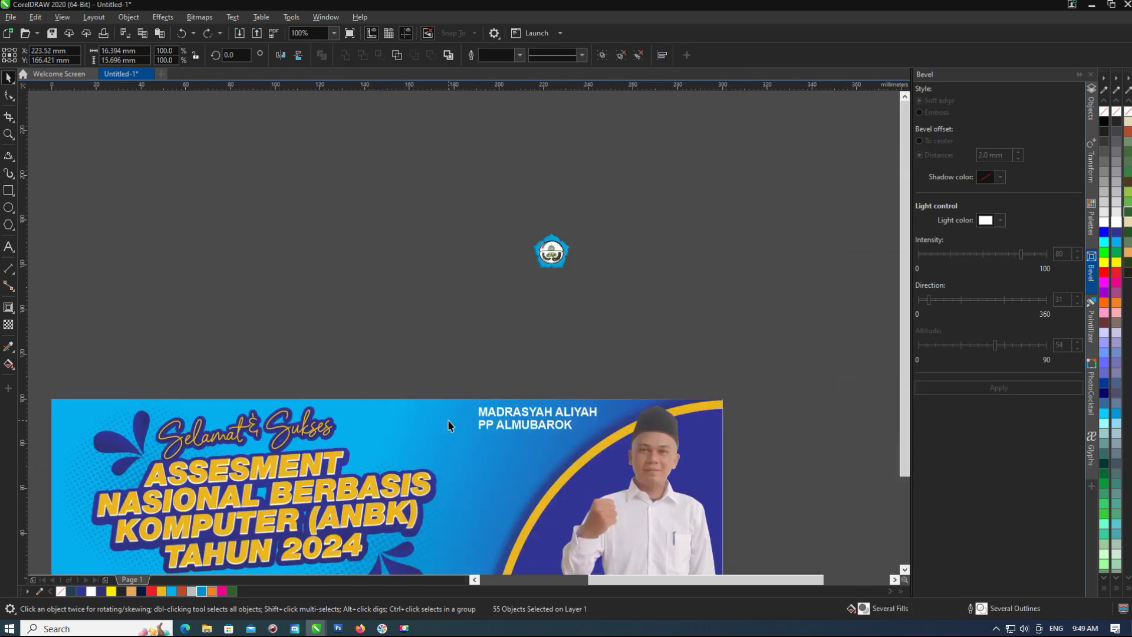
key("ctrl+z")
scroll(503, 406, "up", 1)
scroll(503, 406, "down", 2)
Convert the logo's bead chain part to curves.
left_click_drag(354, 405, 586, 224)
left_click(129, 17)
key("Escape")
scroll(589, 330, "up", 3)
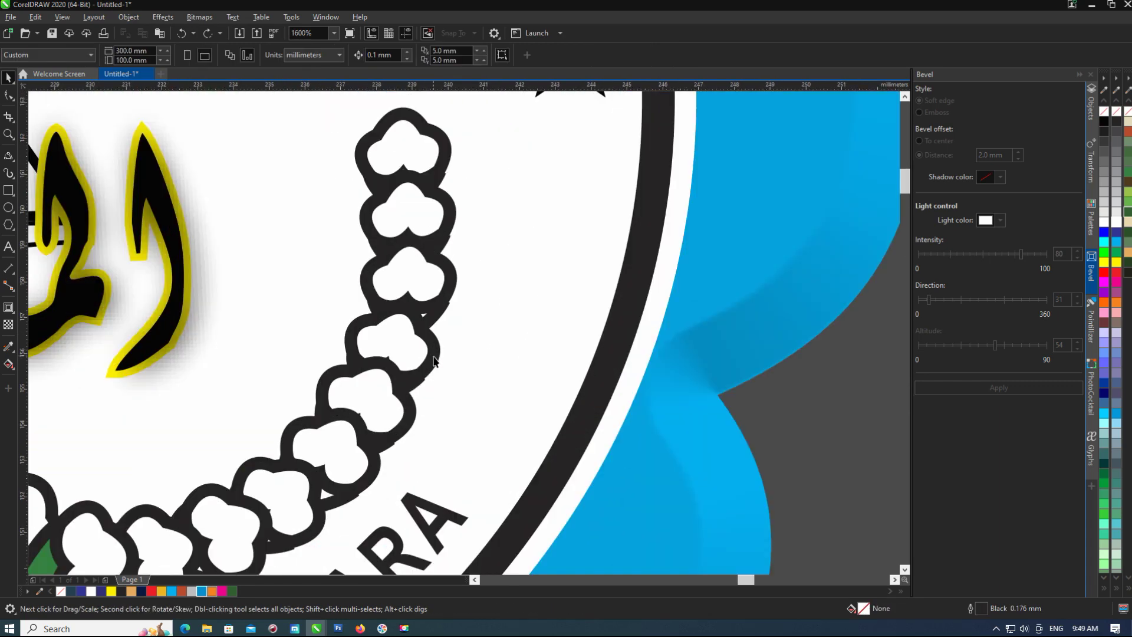
scroll(464, 357, "down", 1)
left_click(442, 357)
left_click(125, 15)
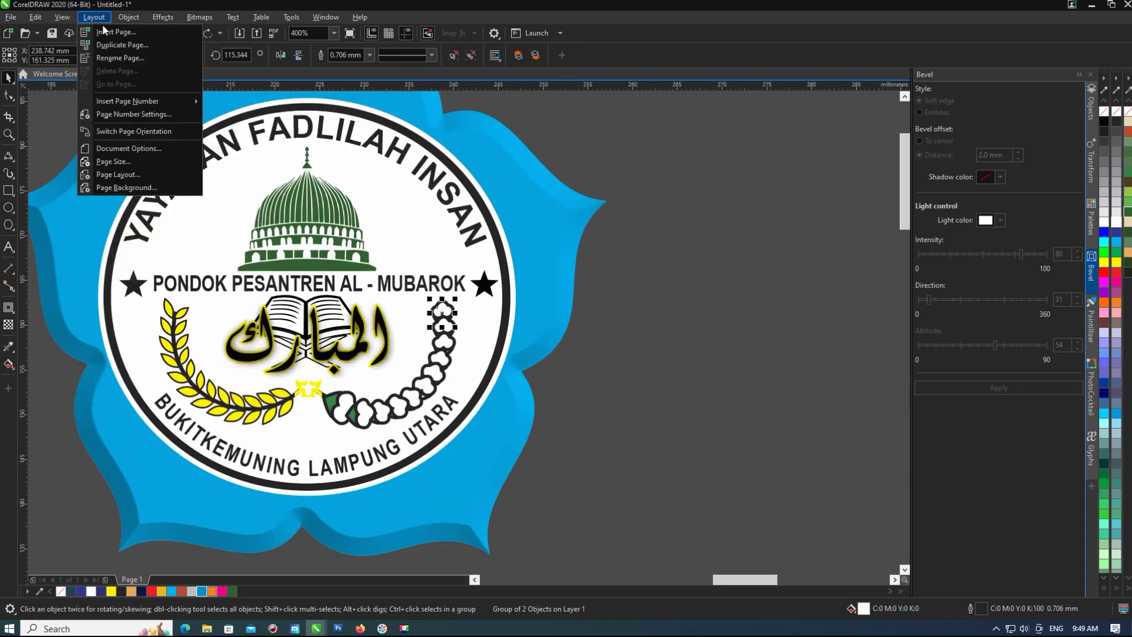
left_click(140, 323)
scroll(395, 333, "up", 3)
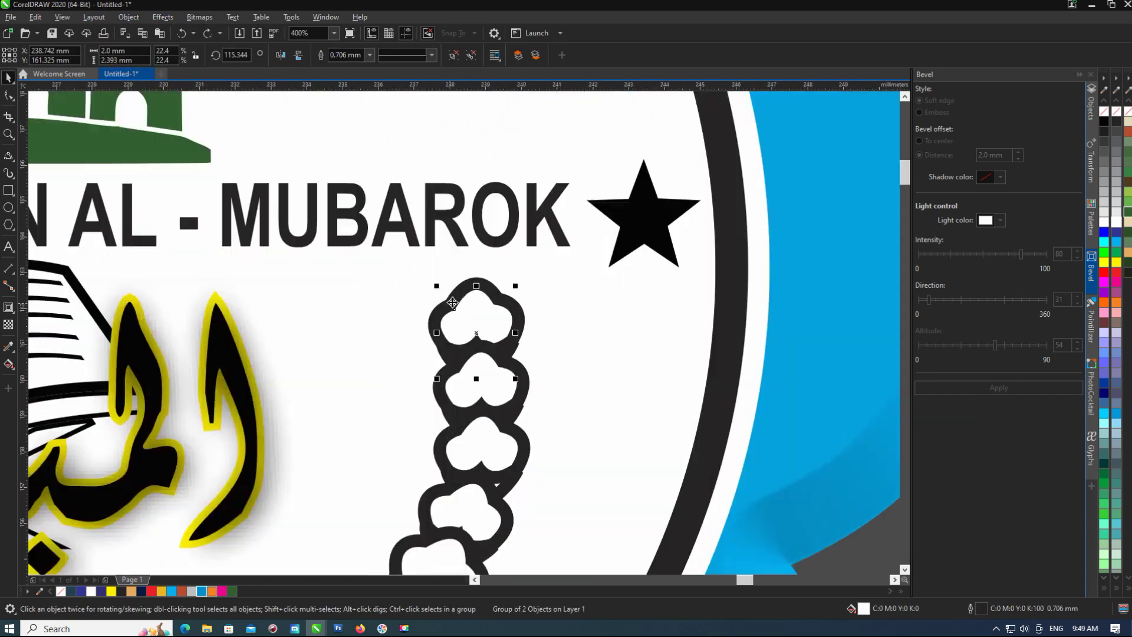
scroll(273, 401, "down", 3)
key("Escape")
scroll(407, 342, "down", 5)
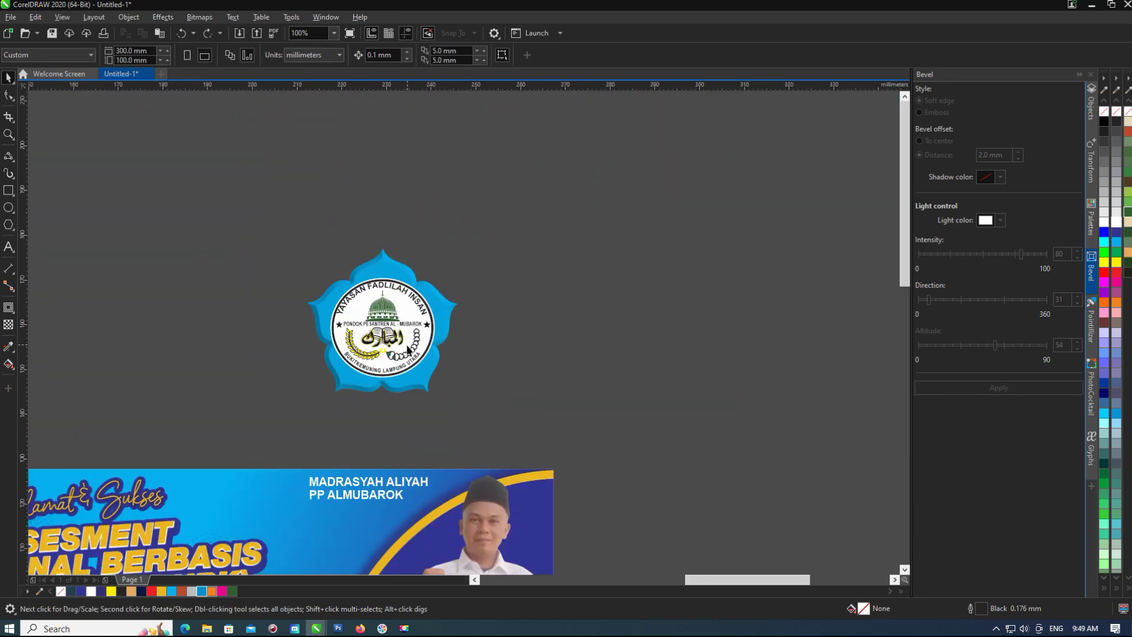
Scale the logo down and place it just left of the MADRASYAH ALIYAH heading.
left_click_drag(330, 368, 330, 369)
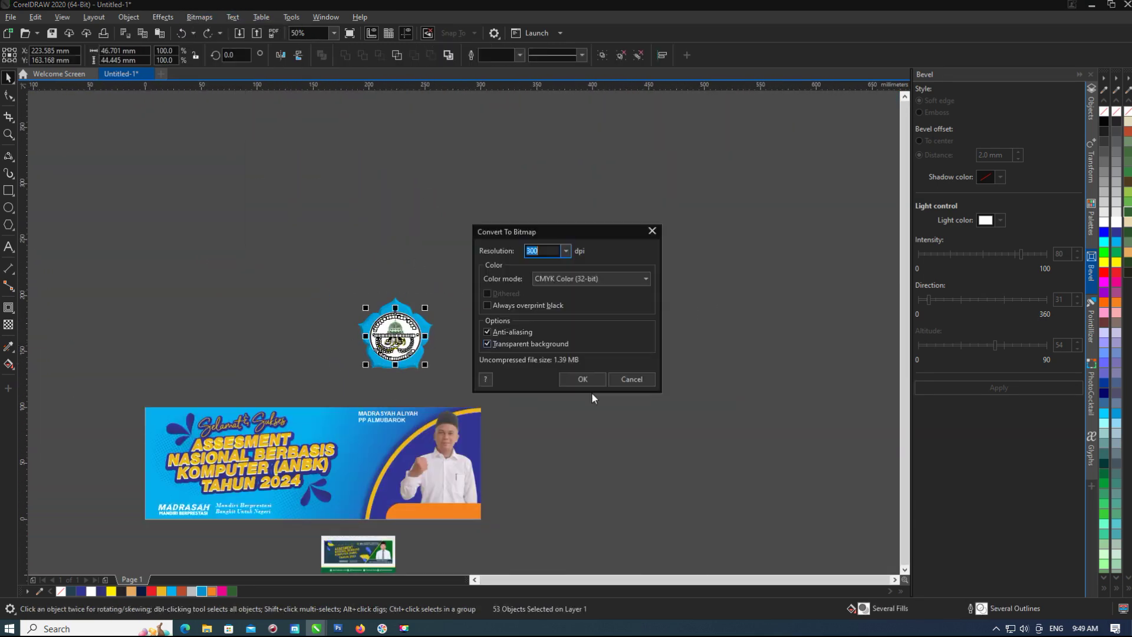
scroll(397, 346, "up", 3)
scroll(399, 345, "up", 1)
scroll(389, 306, "down", 3)
left_click_drag(303, 424, 410, 420)
scroll(411, 420, "up", 4)
left_click_drag(306, 472, 396, 431)
scroll(396, 430, "down", 4)
scroll(383, 462, "up", 4)
left_click(493, 245)
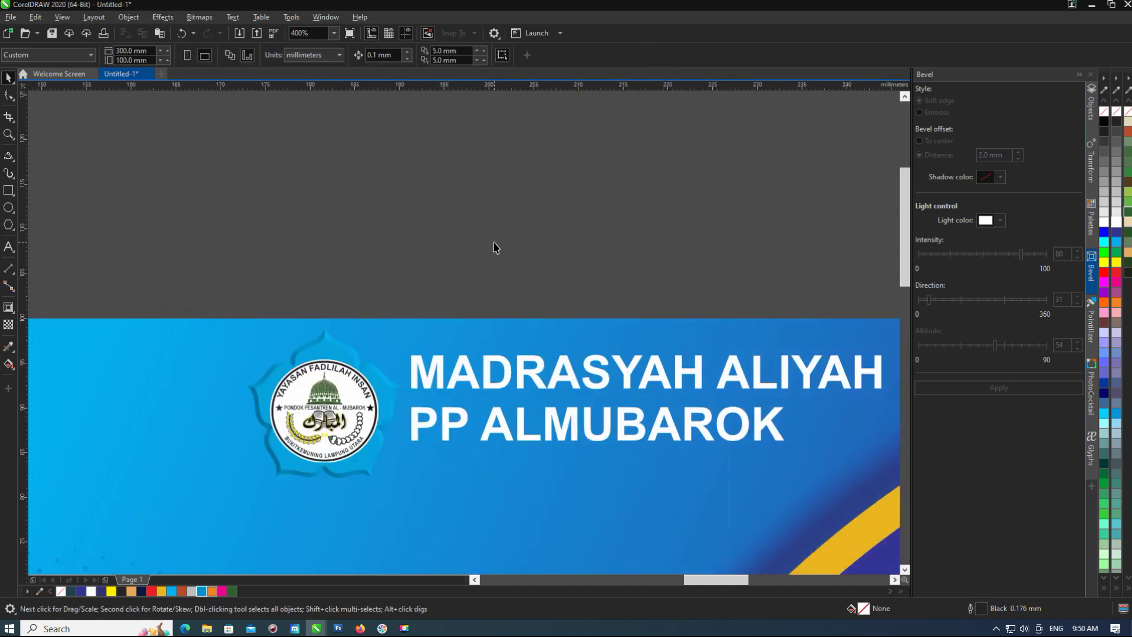
Add a drop shadow to the logo bitmap.
scroll(448, 331, "down", 2)
scroll(460, 330, "up", 2)
scroll(708, 312, "right", 2)
left_click(590, 289)
scroll(593, 327, "up", 1)
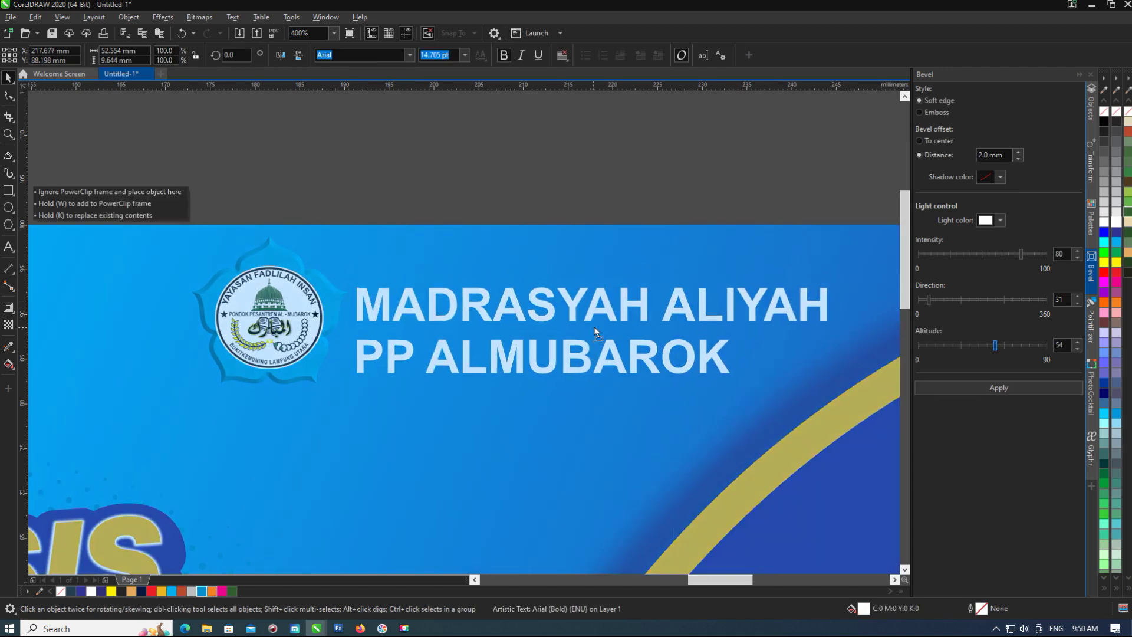
left_click(268, 318)
left_click(14, 311)
left_click(36, 307)
left_click_drag(269, 309, 275, 325)
Re-drag the background's gradient vector to give it a new direction.
scroll(291, 315, "down", 4)
key("g")
left_click_drag(204, 345, 479, 465)
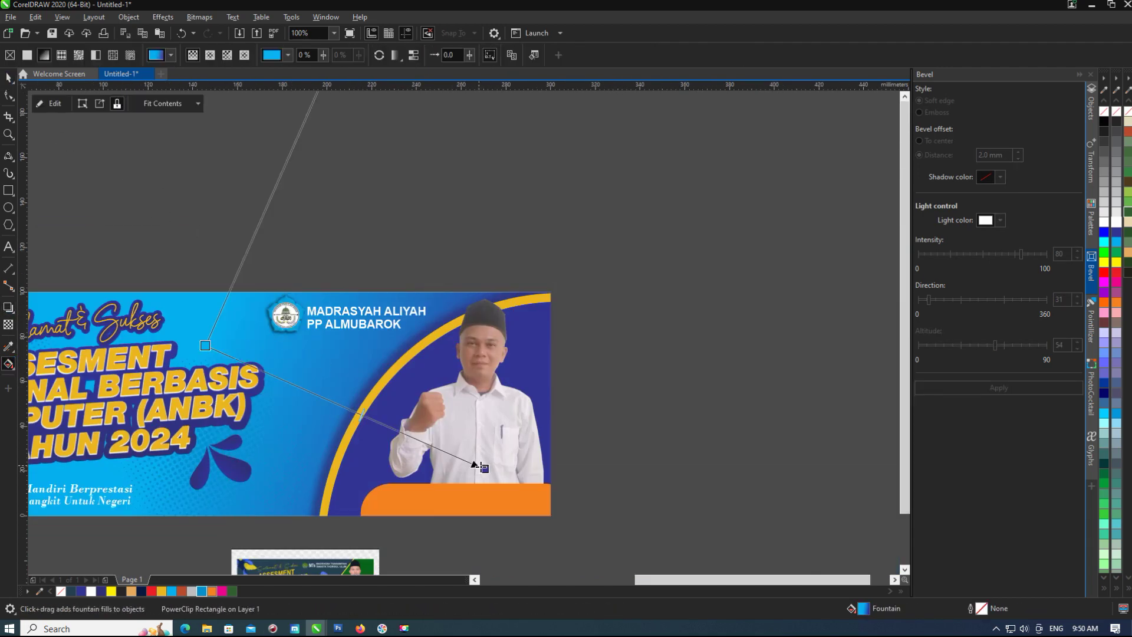
left_click_drag(394, 433, 394, 432)
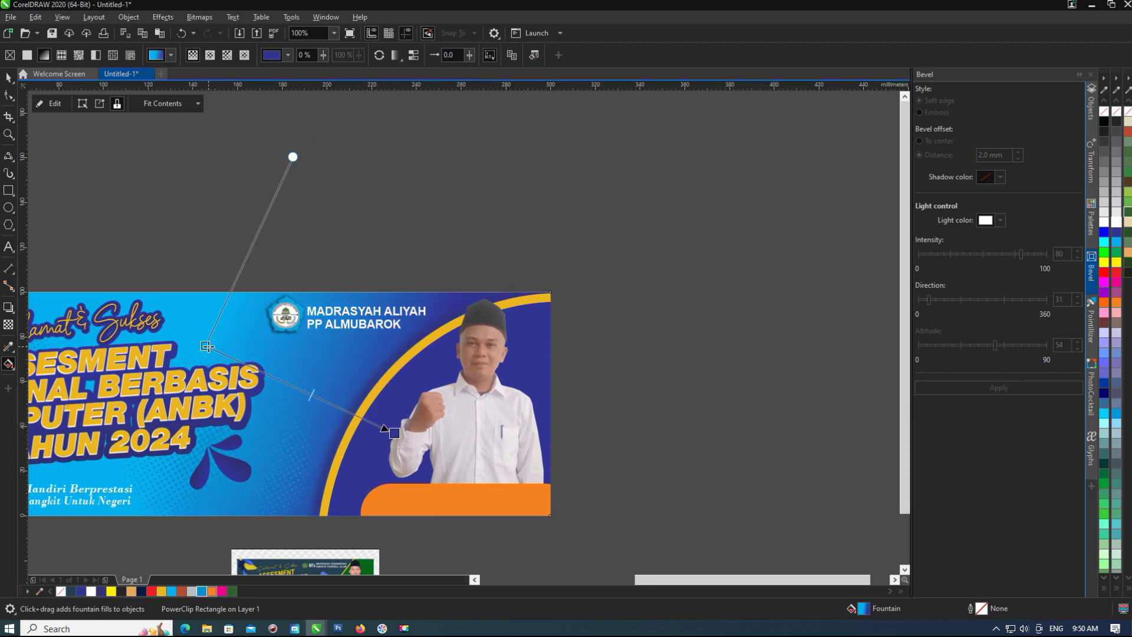
scroll(464, 336, "down", 2)
key("space")
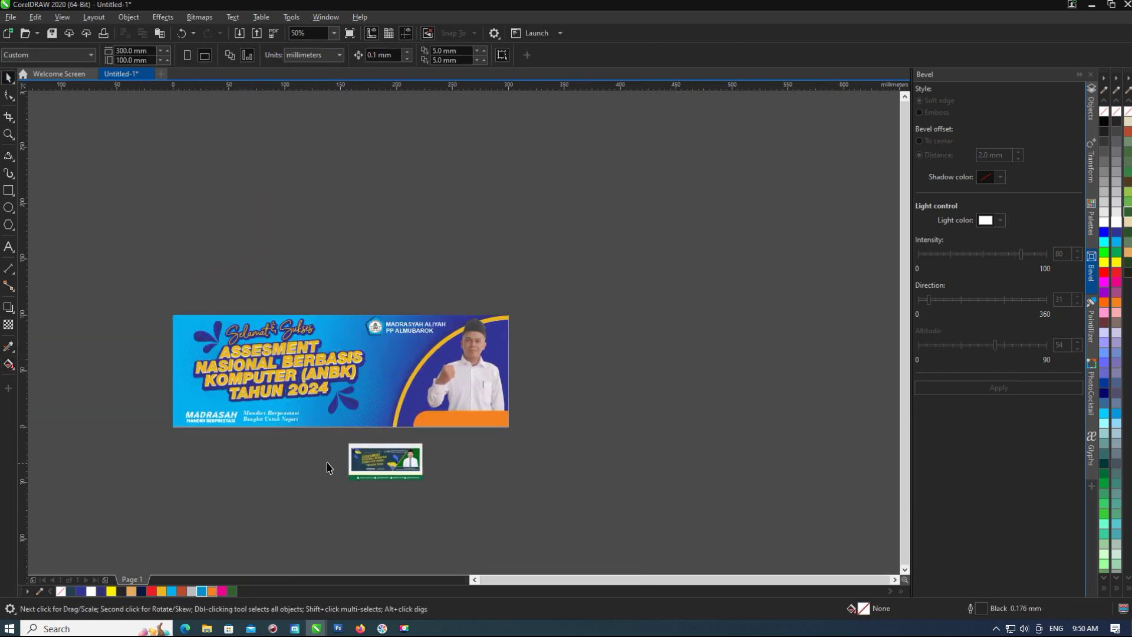
Turn the top-left splash shapes near the title yellow.
scroll(230, 442, "up", 2)
left_click(461, 344)
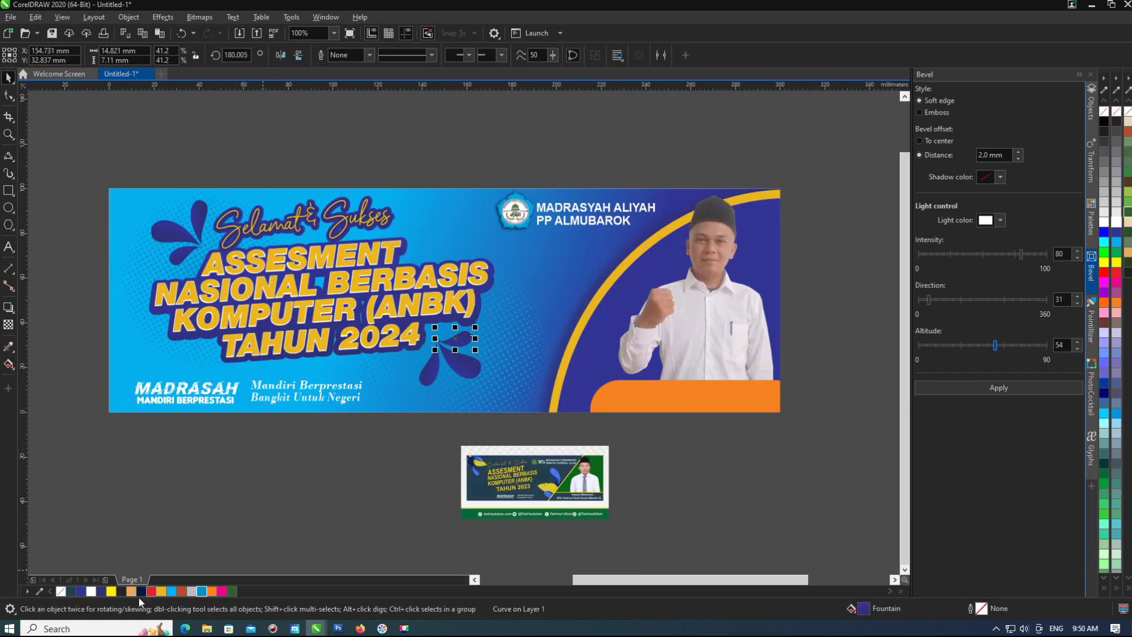
left_click(417, 389)
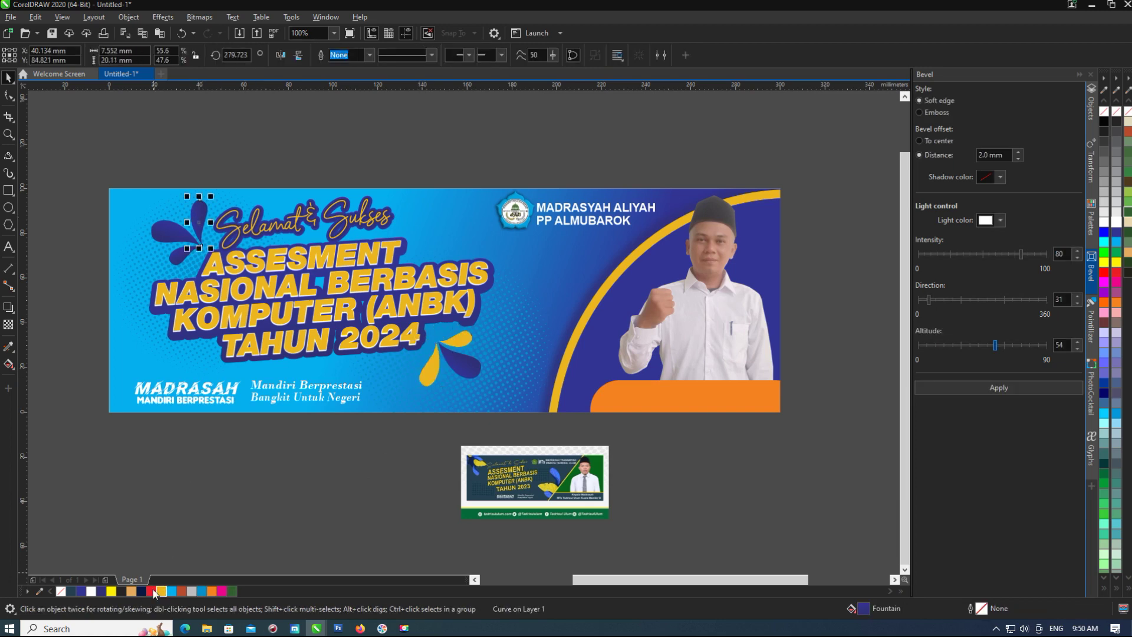
key("Escape")
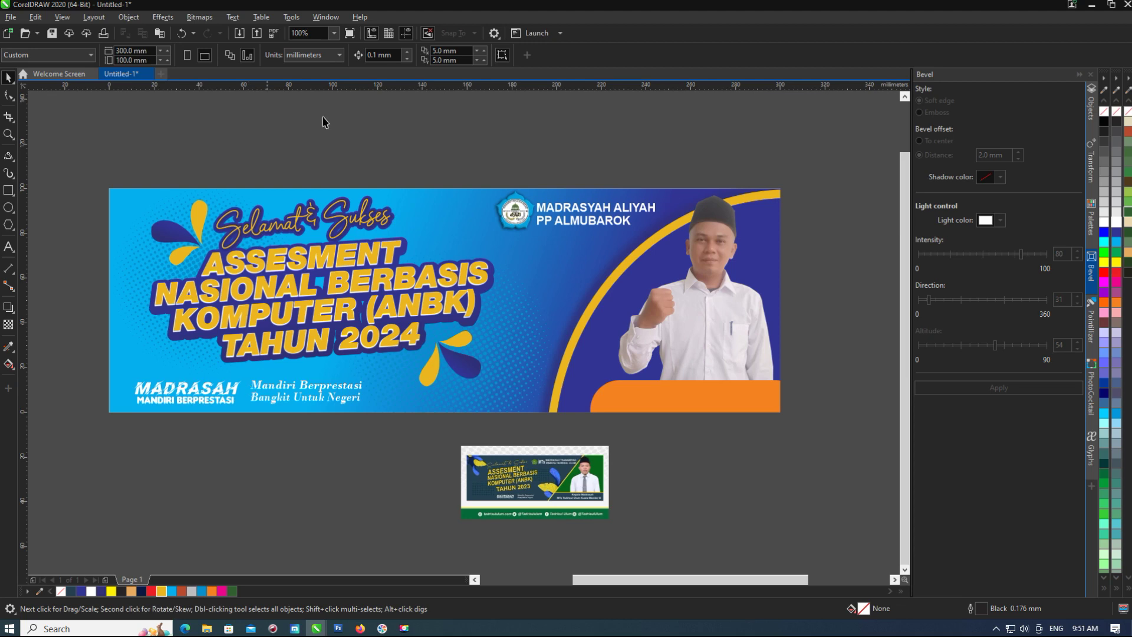
Delete the old reference thumbnail design.
scroll(531, 466, "up", 3)
scroll(518, 401, "down", 1)
left_click(519, 401)
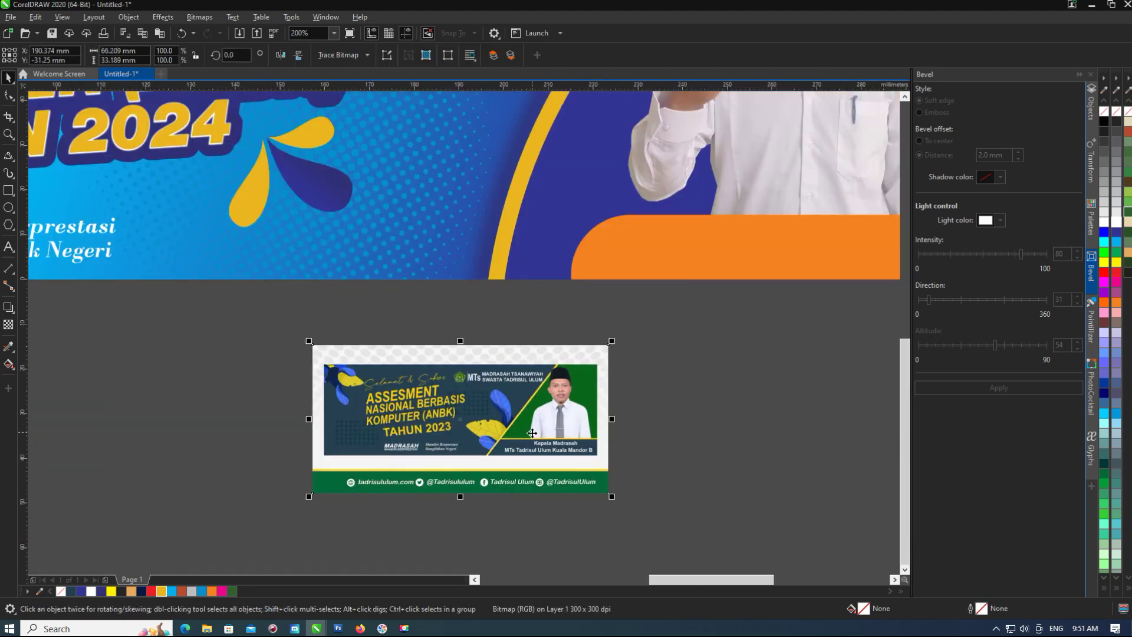
scroll(525, 413, "down", 1)
key("Delete")
left_click(147, 336)
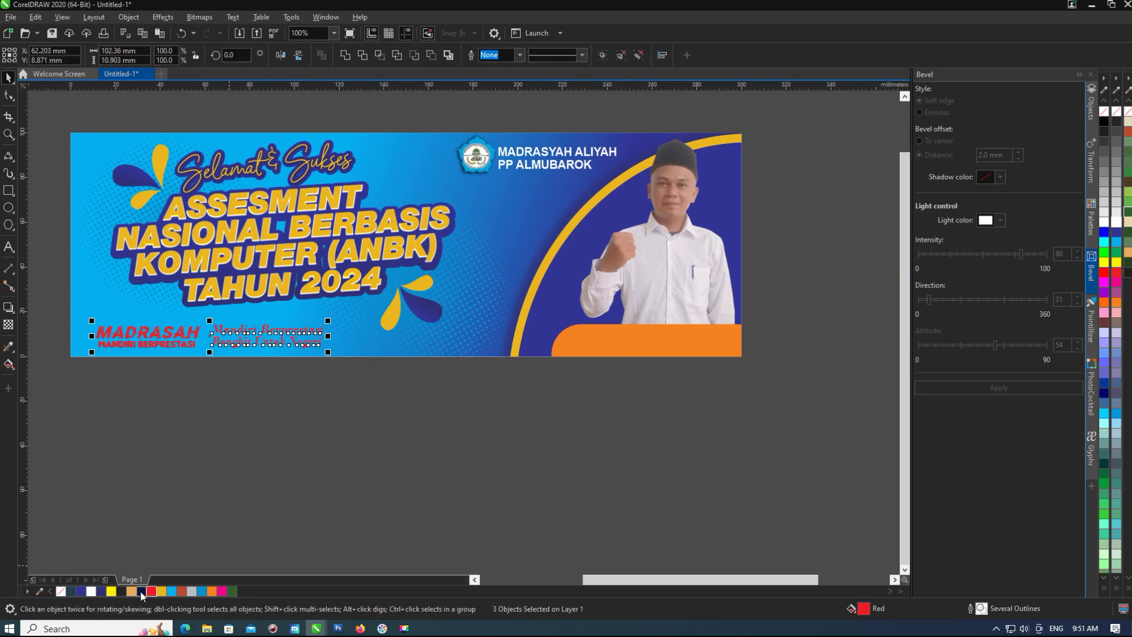
left_click(212, 379)
Copy the orange bar to the lower left, send it to back, and select its right-end nodes.
scroll(188, 372, "down", 1)
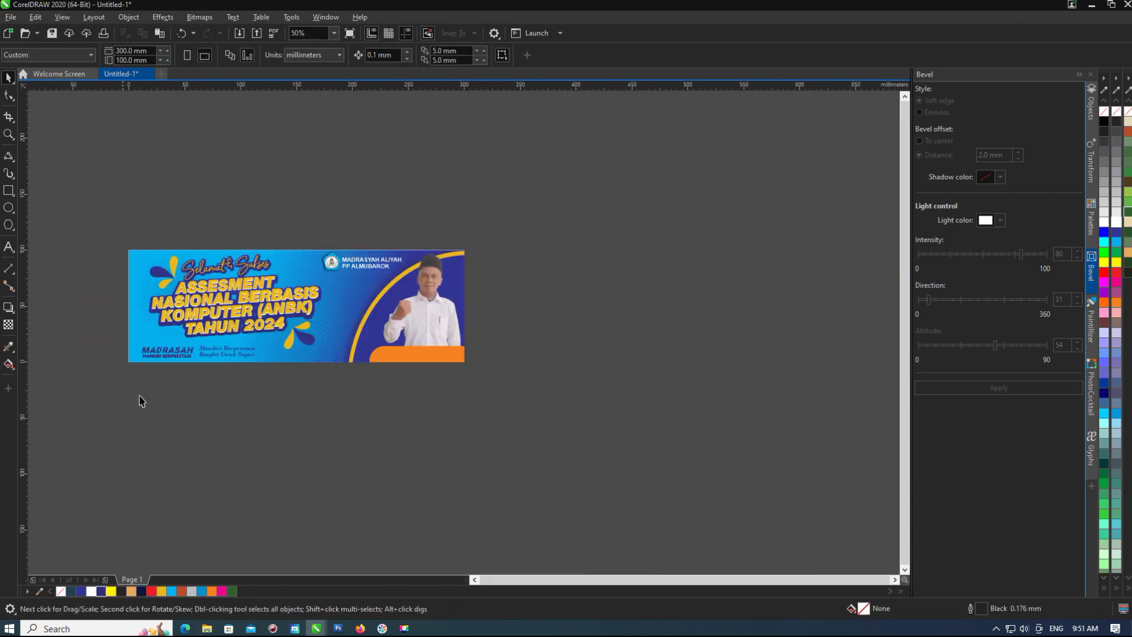
left_click(434, 354)
left_click_drag(434, 354, 167, 374)
scroll(171, 357, "up", 1)
key("shift+Page_Down")
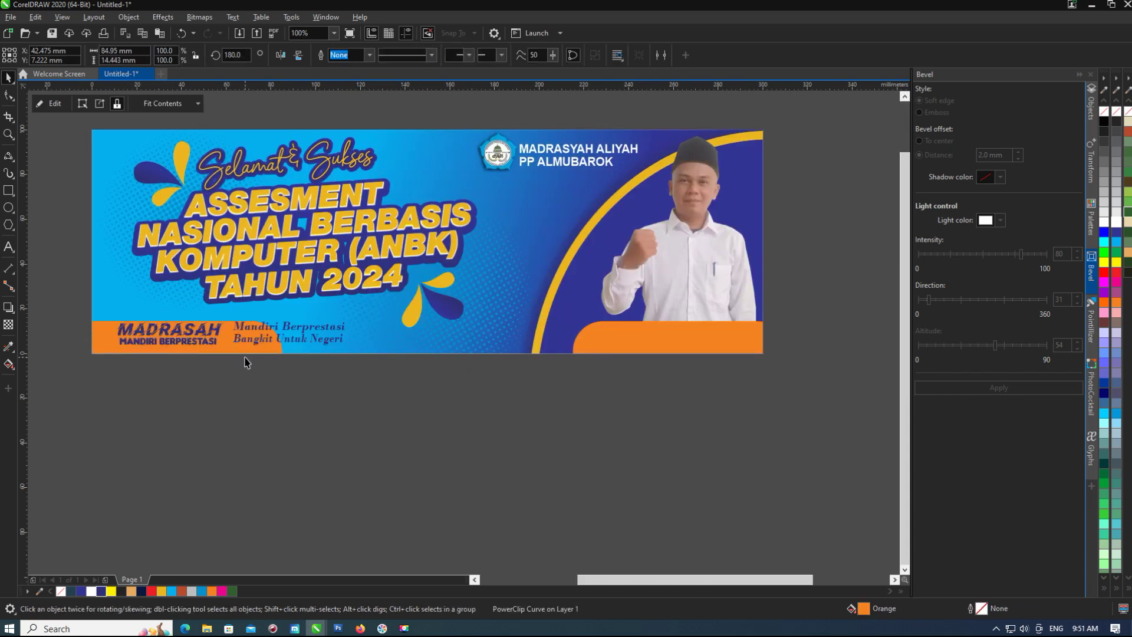
key("F10")
left_click_drag(207, 381, 305, 311)
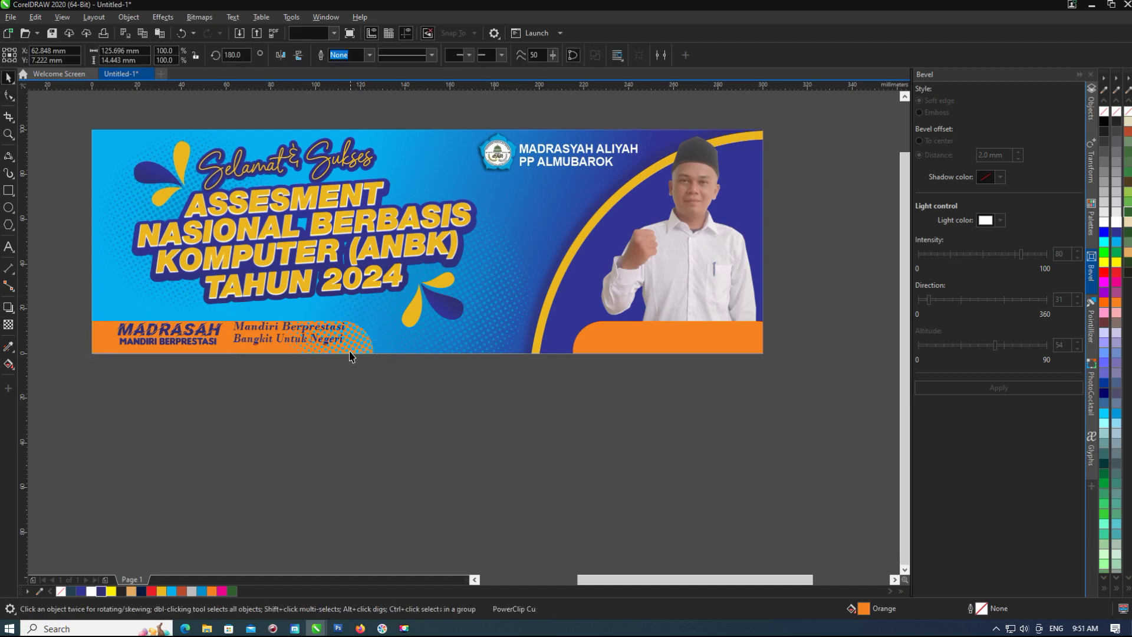
Extract the halftone from the orange bar's PowerClip and delete it.
scroll(332, 344, "up", 2)
scroll(411, 342, "down", 2)
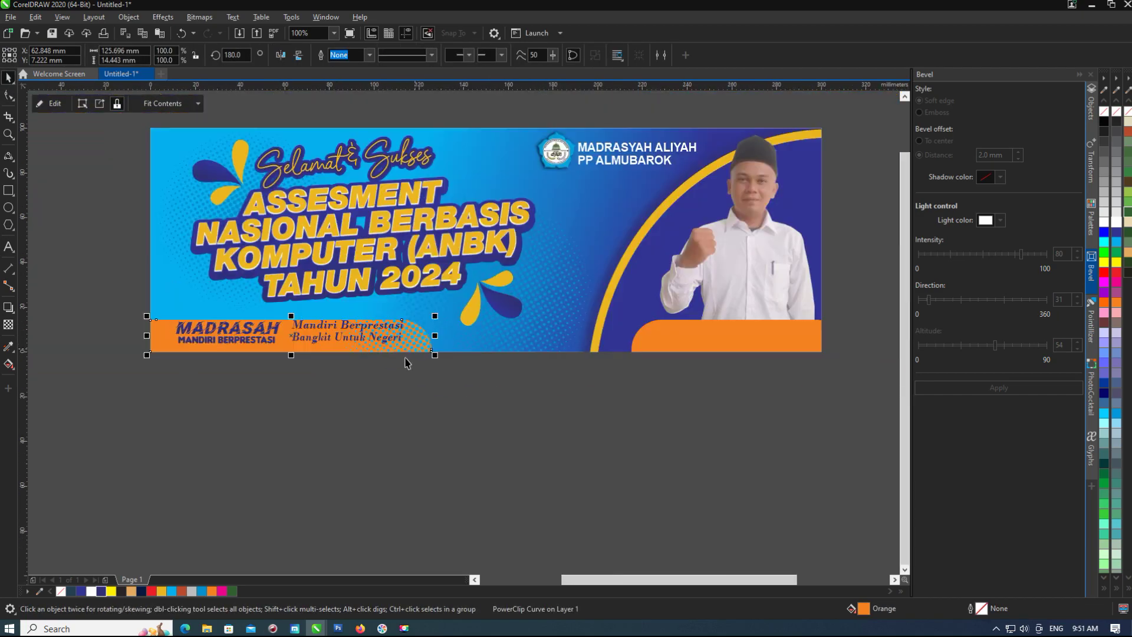
left_click(100, 103)
key("Escape")
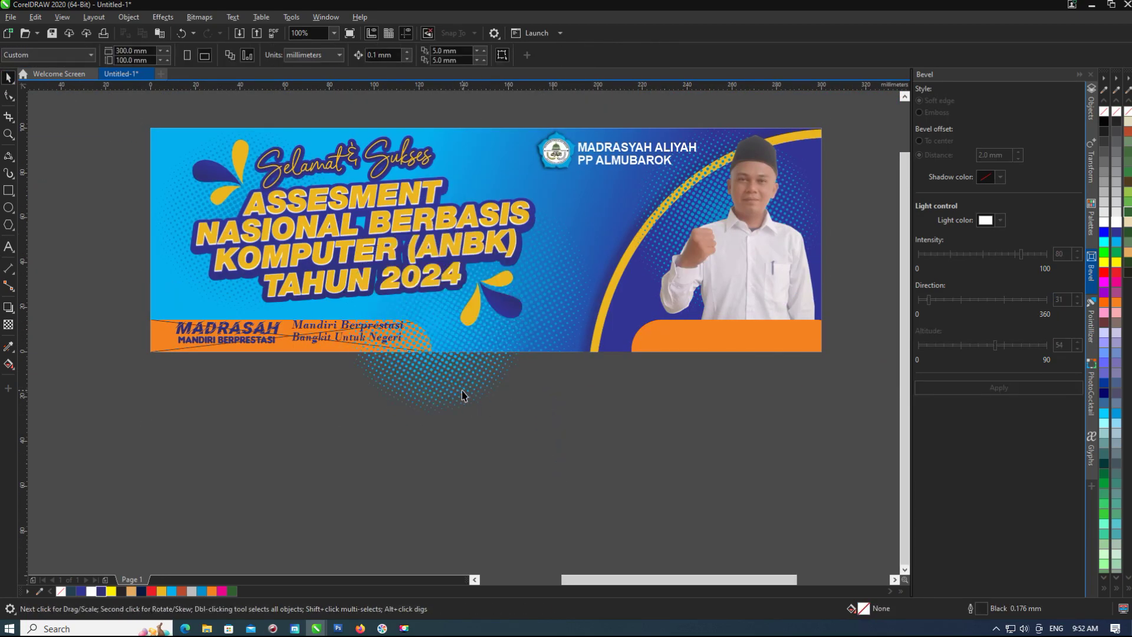
left_click(475, 403)
key("Delete")
left_click(341, 343)
right_click(340, 343)
Delete the orange bottom-left MADRASAH bar so the dark blue bar shows.
left_click(514, 478)
left_click(698, 192)
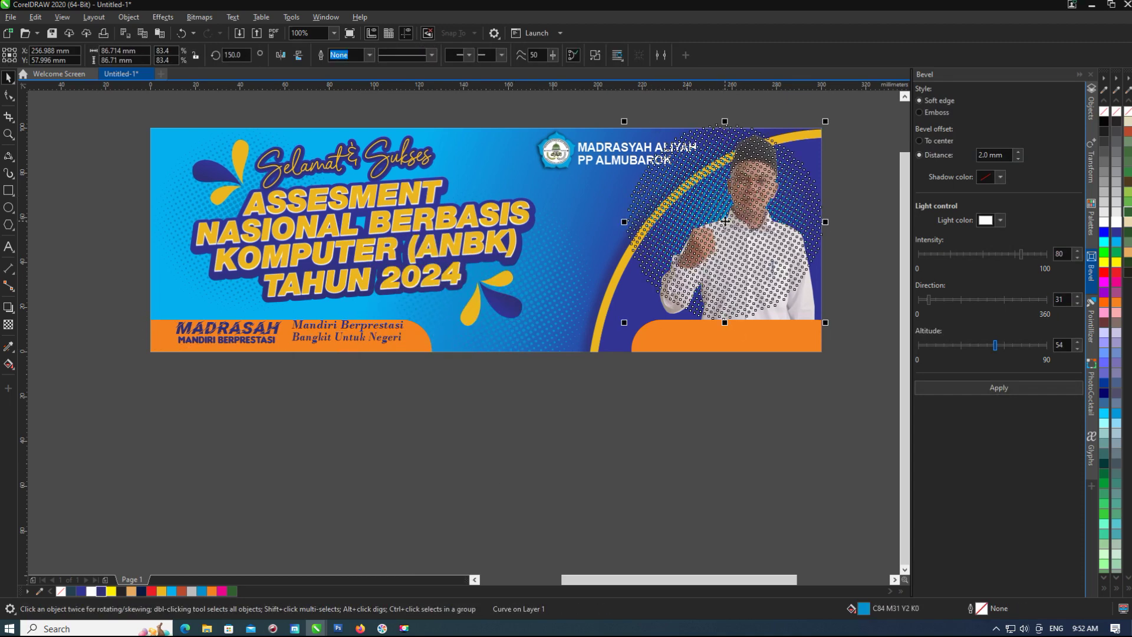
left_click(743, 368)
left_click(739, 365)
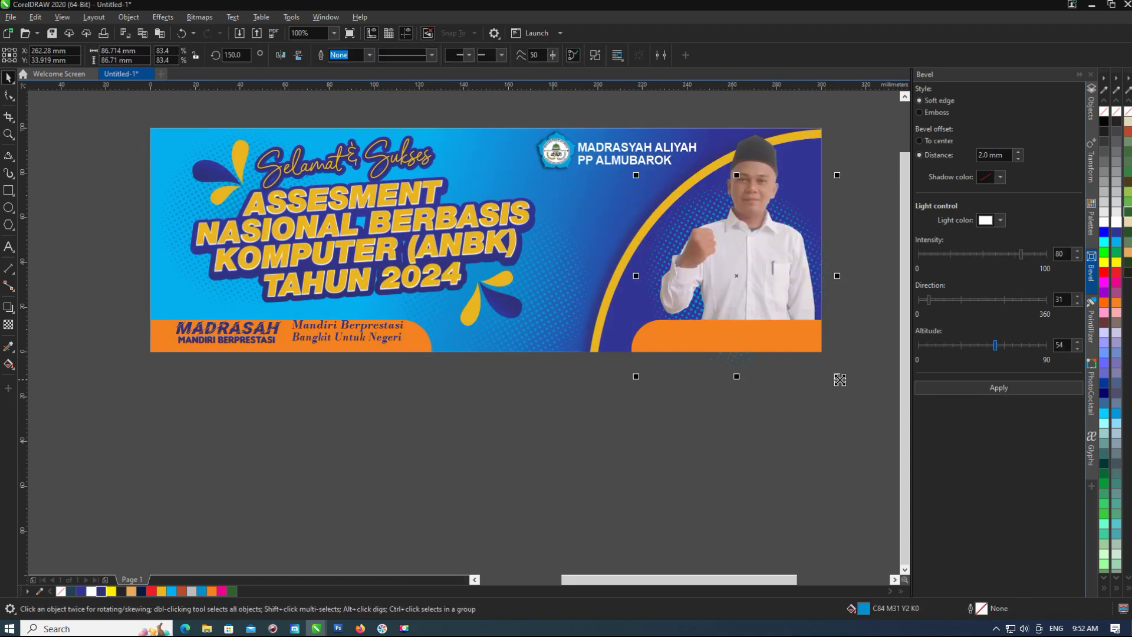
scroll(739, 368, "right", 1)
left_click(329, 357)
scroll(215, 354, "up", 2)
left_click(189, 361)
key("Delete")
scroll(423, 364, "down", 2)
Inspect the background PowerClip's contents, then finish editing it.
left_click_drag(299, 409, 539, 318)
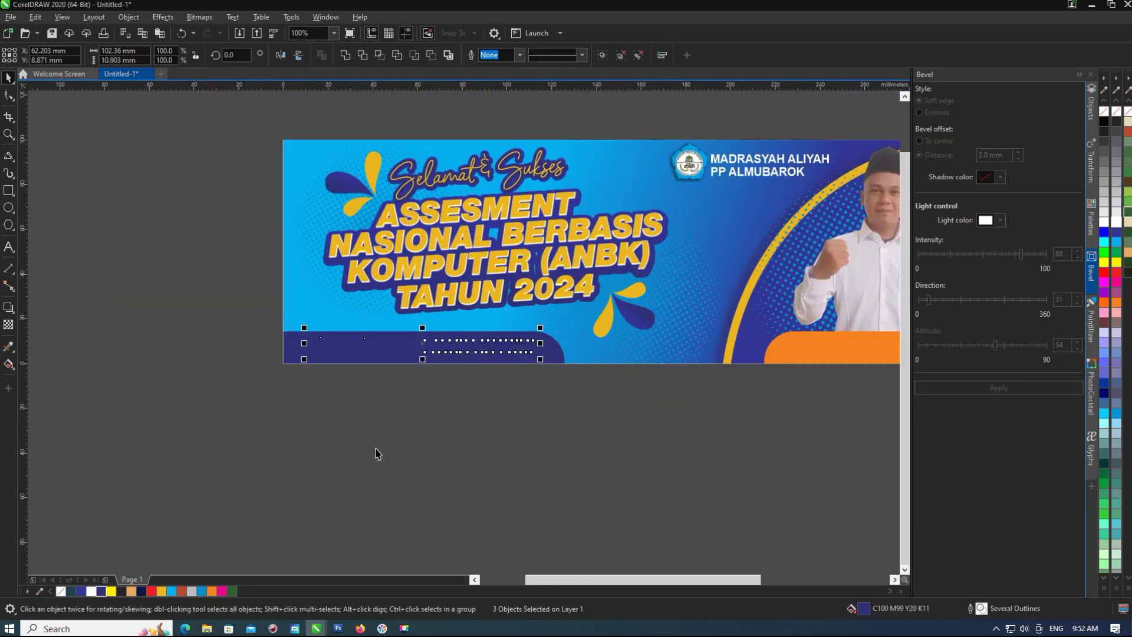
scroll(396, 361, "up", 2)
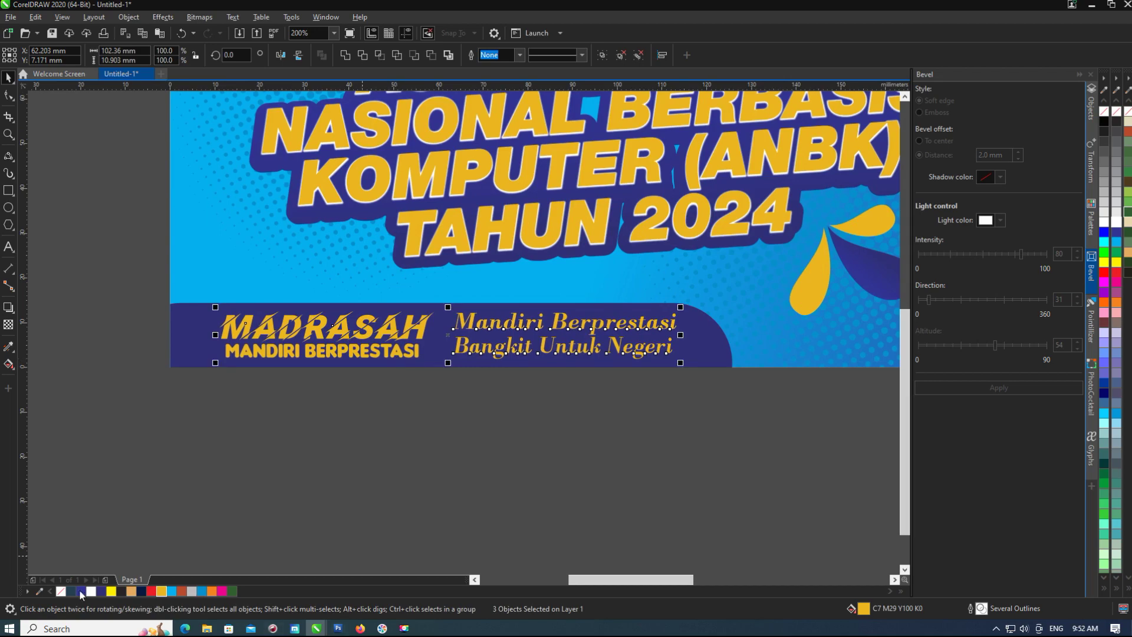
left_click(177, 457)
scroll(177, 457, "down", 4)
scroll(512, 379, "up", 2)
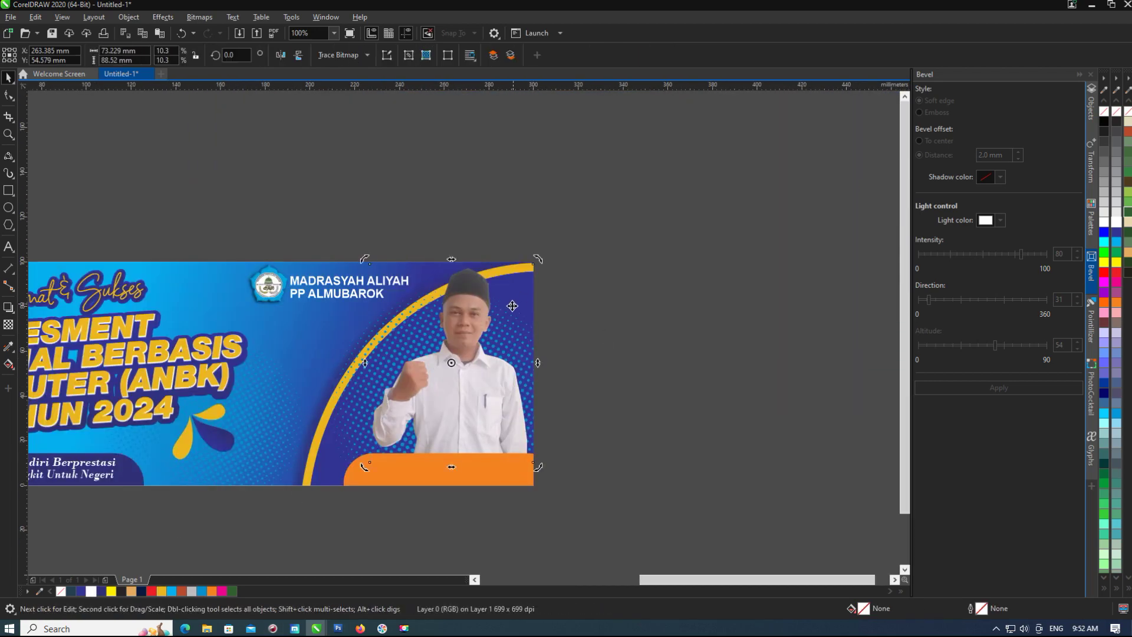
double_click(527, 333)
left_click(629, 217, "ctrl")
scroll(604, 253, "down", 2)
scroll(243, 313, "up", 2)
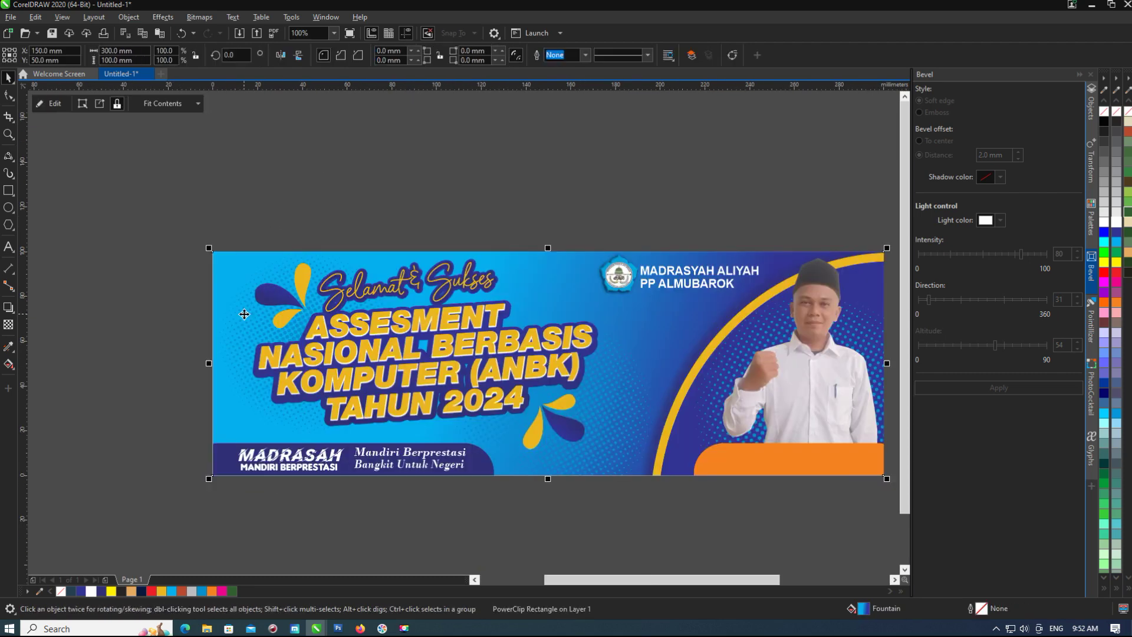
Give the main ANBK headline a downward drop shadow.
left_click(595, 350)
left_click(10, 312)
left_click_drag(424, 300, 429, 437)
left_click(8, 76)
scroll(231, 216, "down", 2)
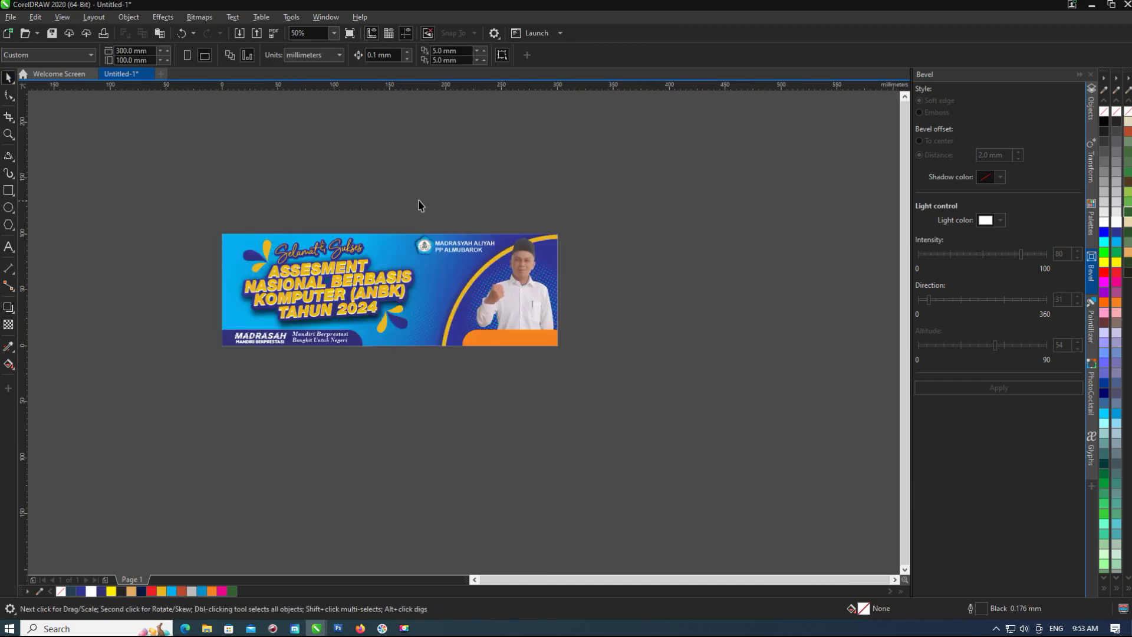
Check WhatsApp Web in the browser, then return to CorelDRAW.
left_click(359, 628)
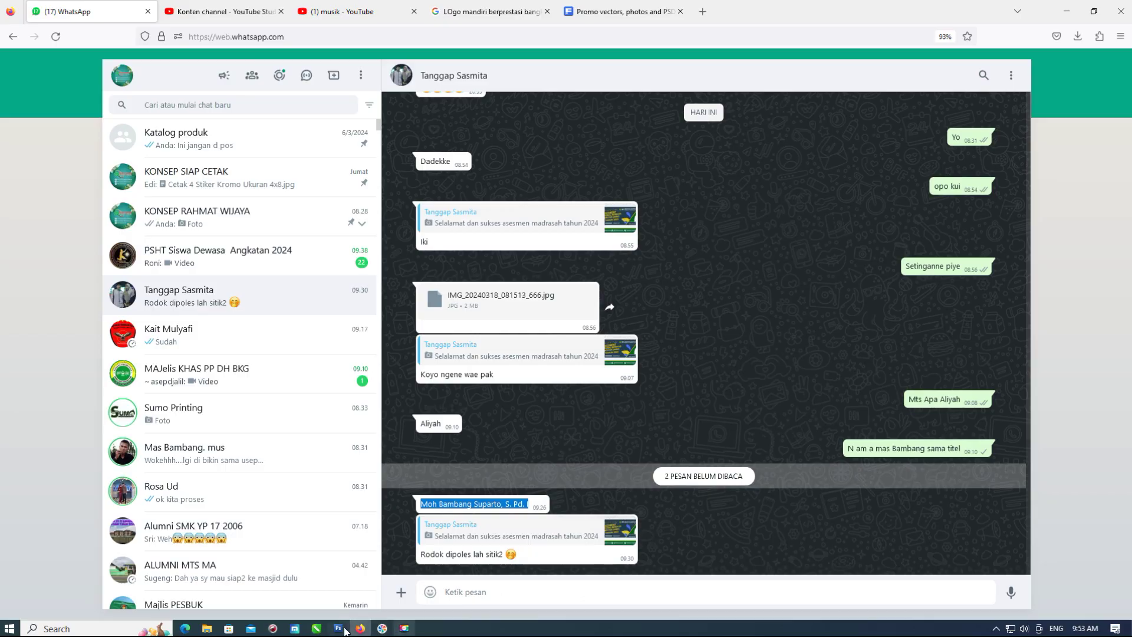
mouse_move(316, 627)
left_click(285, 582)
Paste the person's name as text on the bar and recolor the bar a different orange shade.
left_click(9, 247)
scroll(512, 377, "up", 2)
left_click(511, 377)
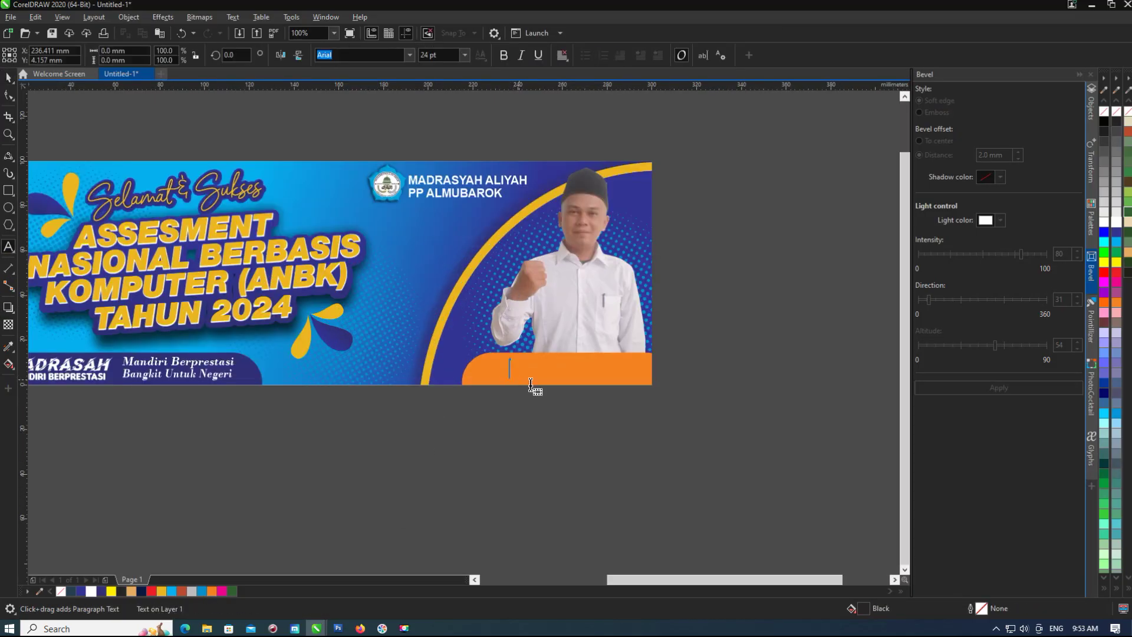
left_click(475, 376)
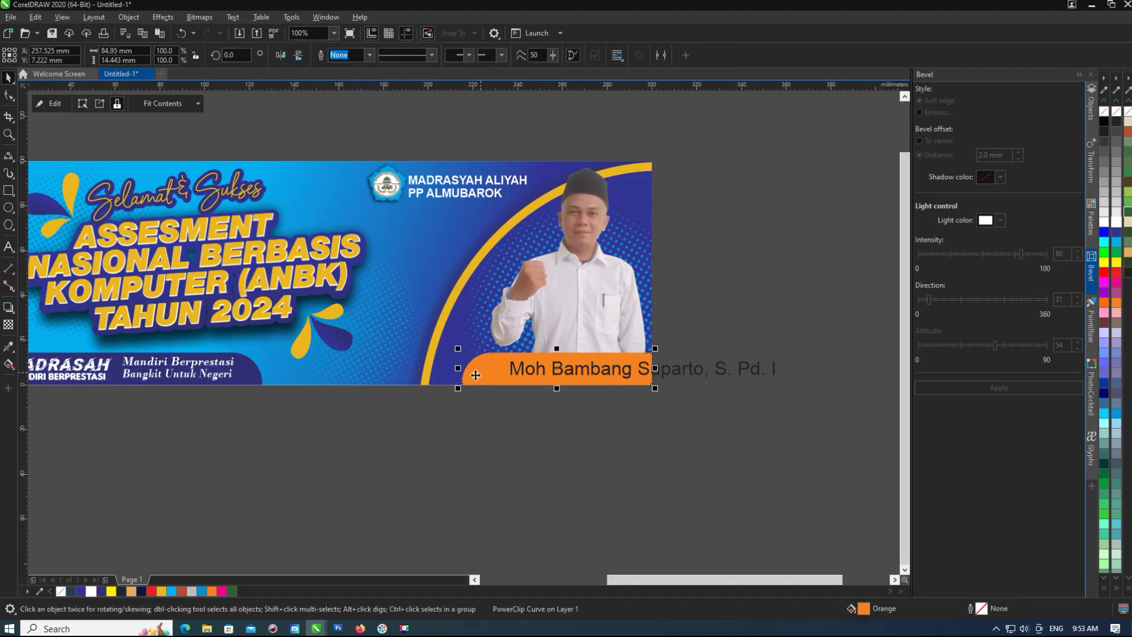
left_click(135, 592)
left_click(199, 566)
Make the name bold and shrink it to fit the bar.
left_click(707, 368)
scroll(712, 348, "up", 1)
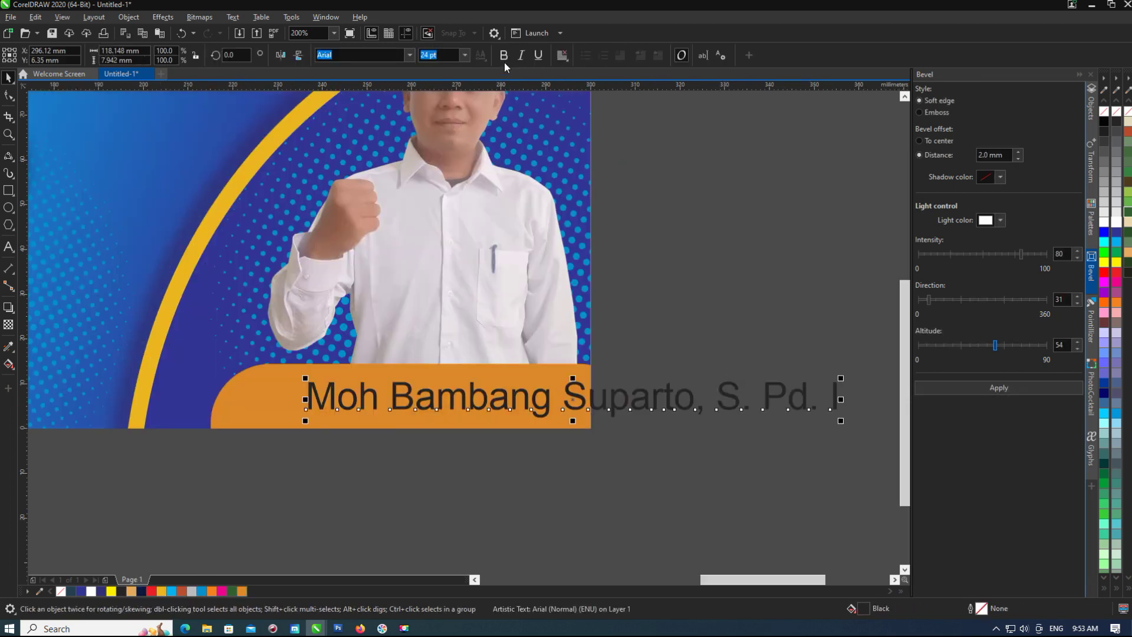
left_click(503, 55)
left_click_drag(867, 381, 642, 396)
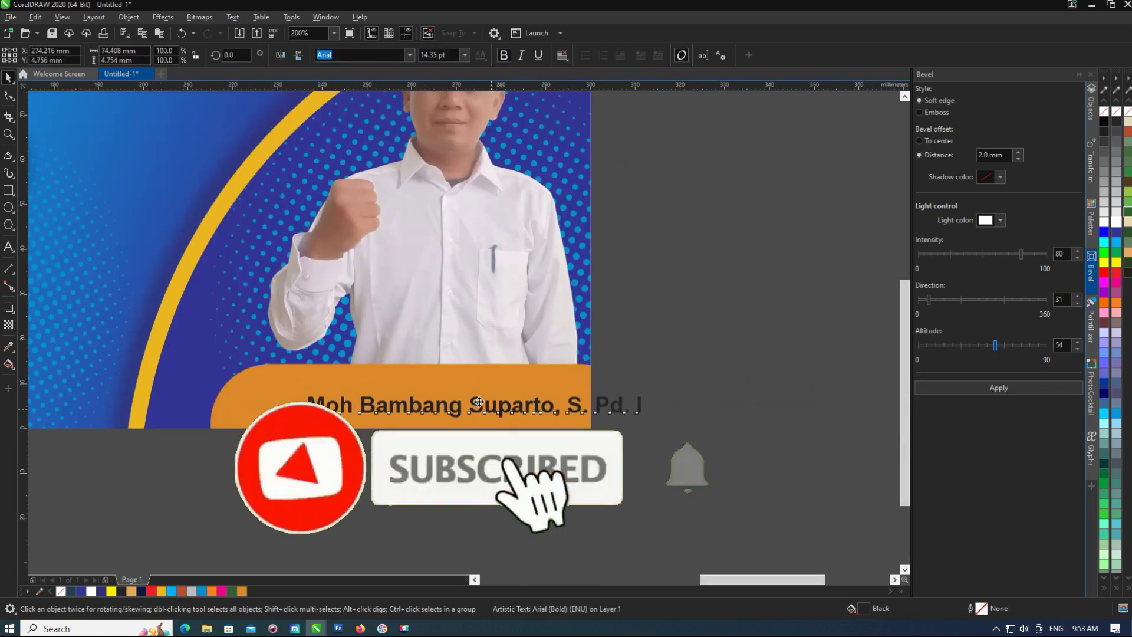
scroll(554, 407, "down", 2)
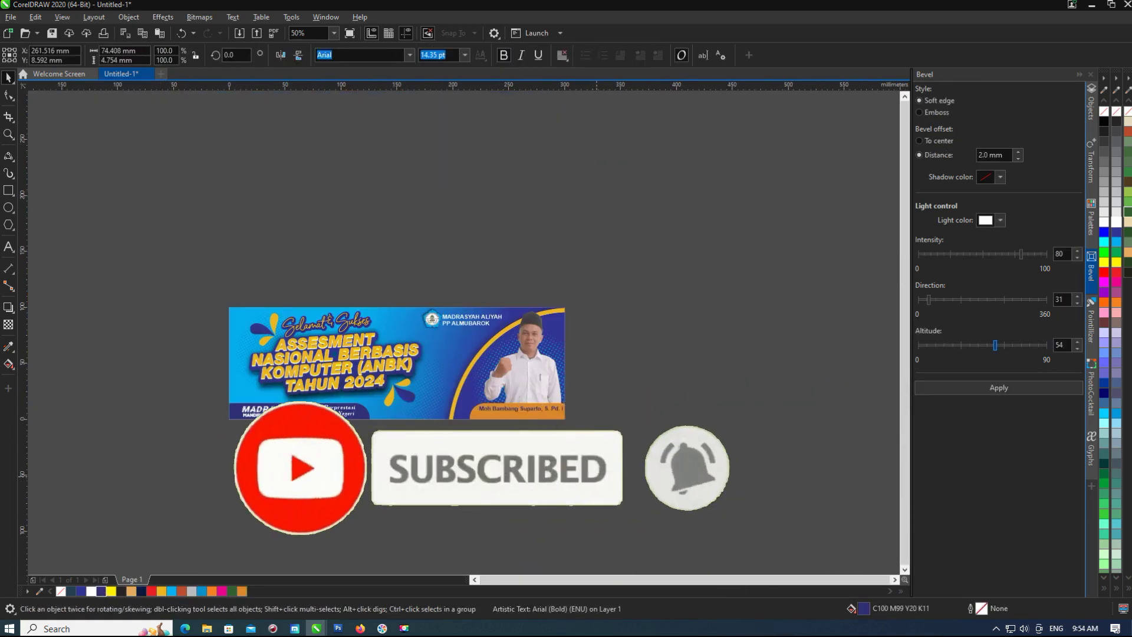
scroll(493, 406, "up", 2)
Duplicate the name below, retype it as 'Kepala Madrasya Aliyah PP Al- Mubarok', and scale it down.
left_click_drag(627, 422, 628, 441)
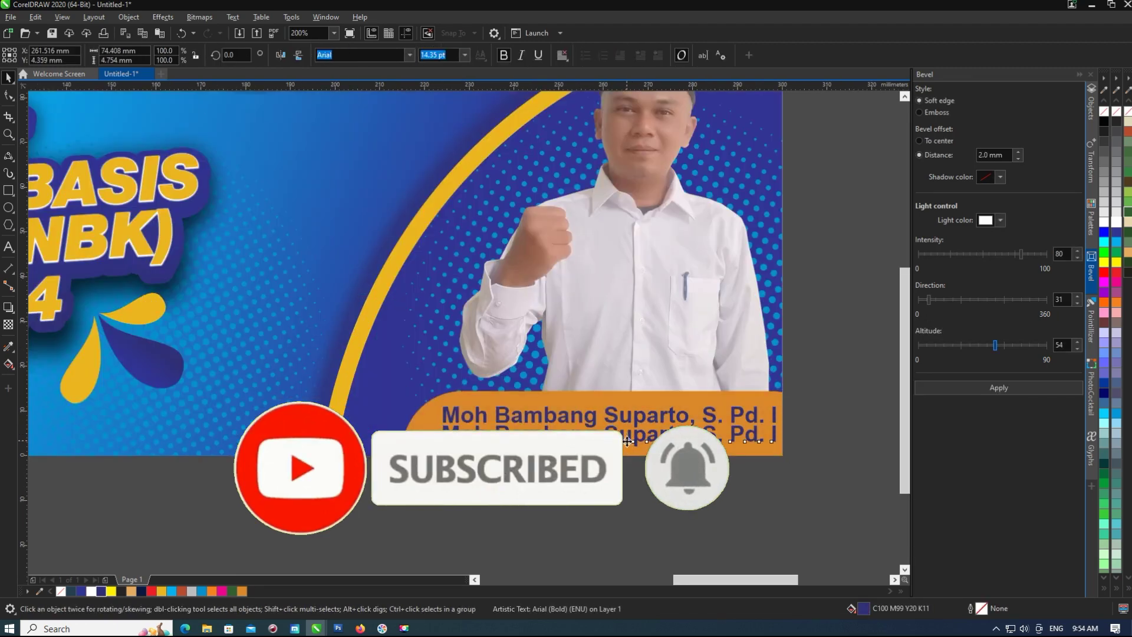
double_click(628, 441)
key("ctrl+a")
type("Kepala M")
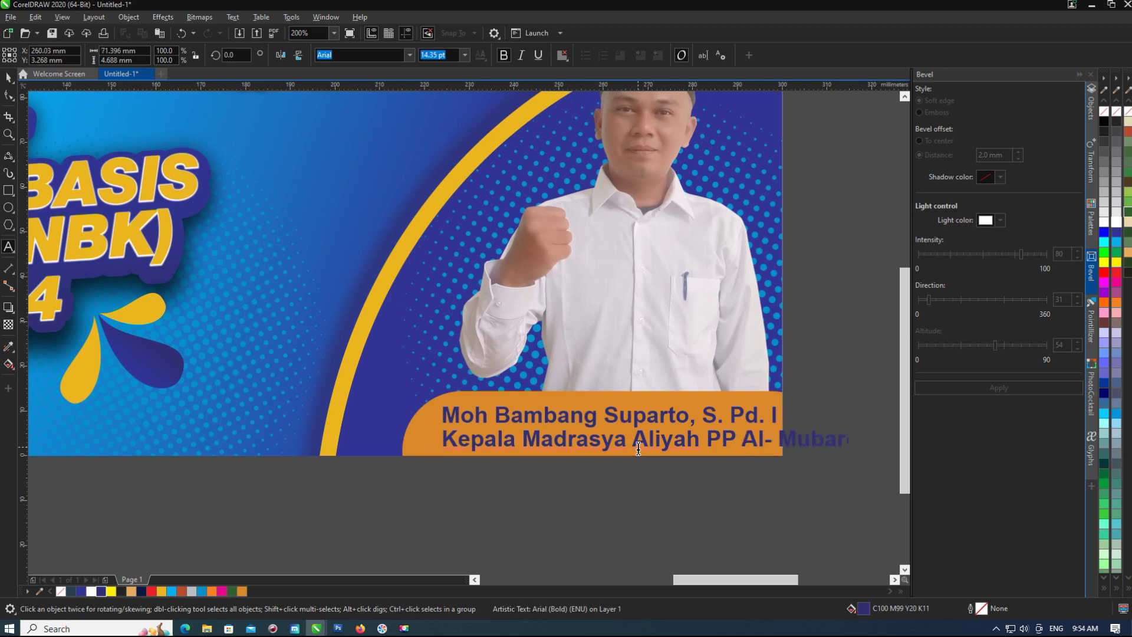
left_click_drag(865, 428, 787, 421)
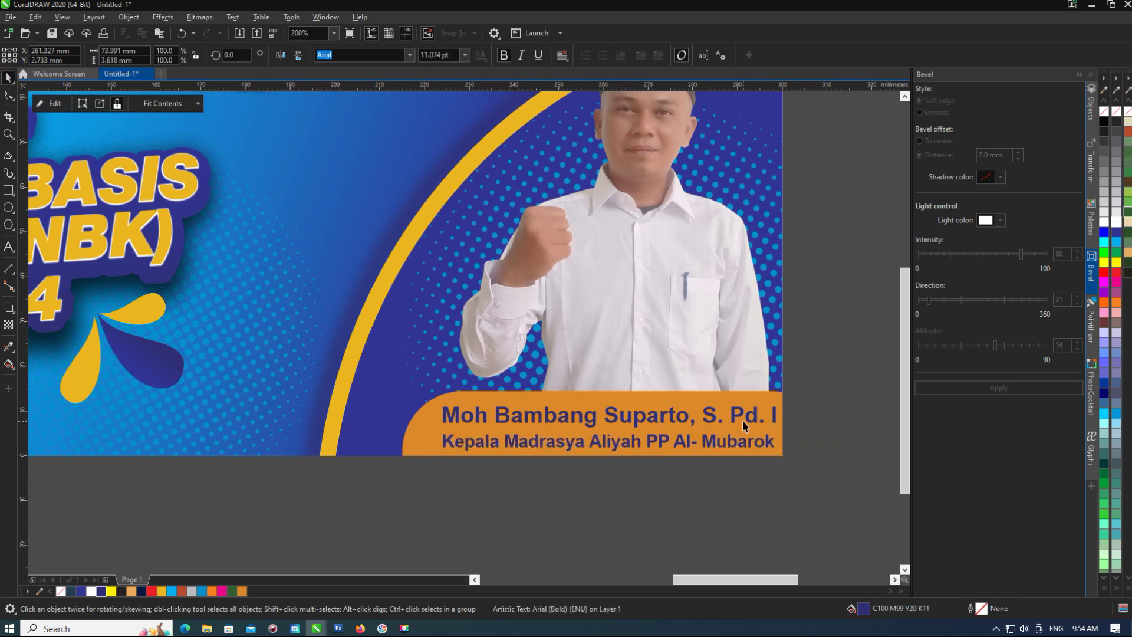
left_click(709, 443, "shift")
left_click(430, 424)
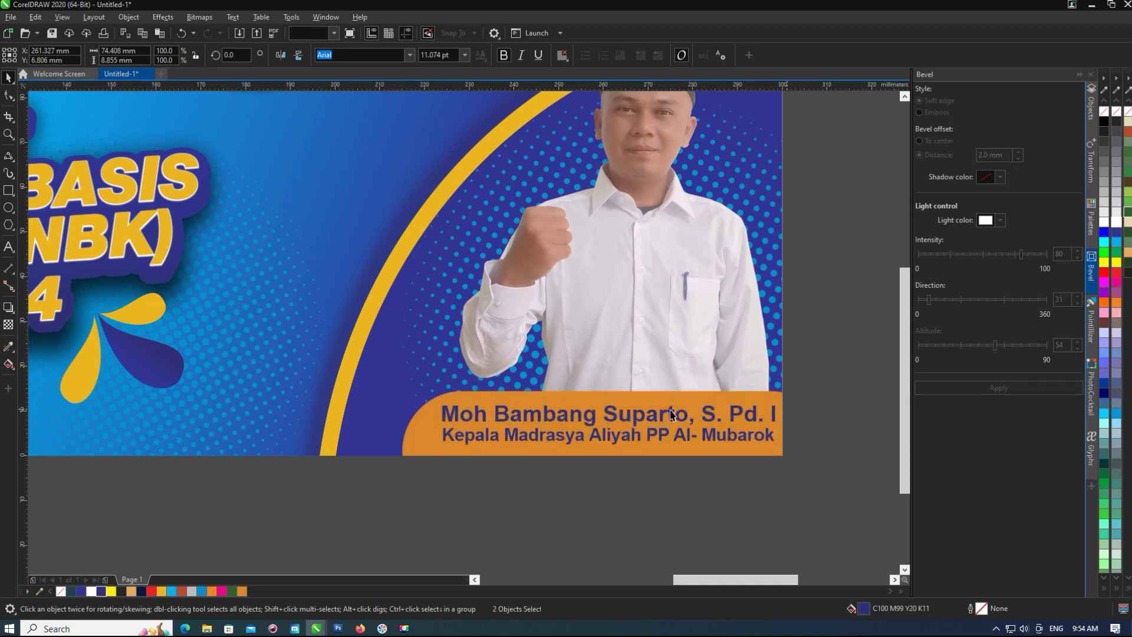
scroll(430, 424, "down", 2)
left_click_drag(646, 382, 442, 451)
left_click(390, 524)
scroll(389, 525, "up", 1)
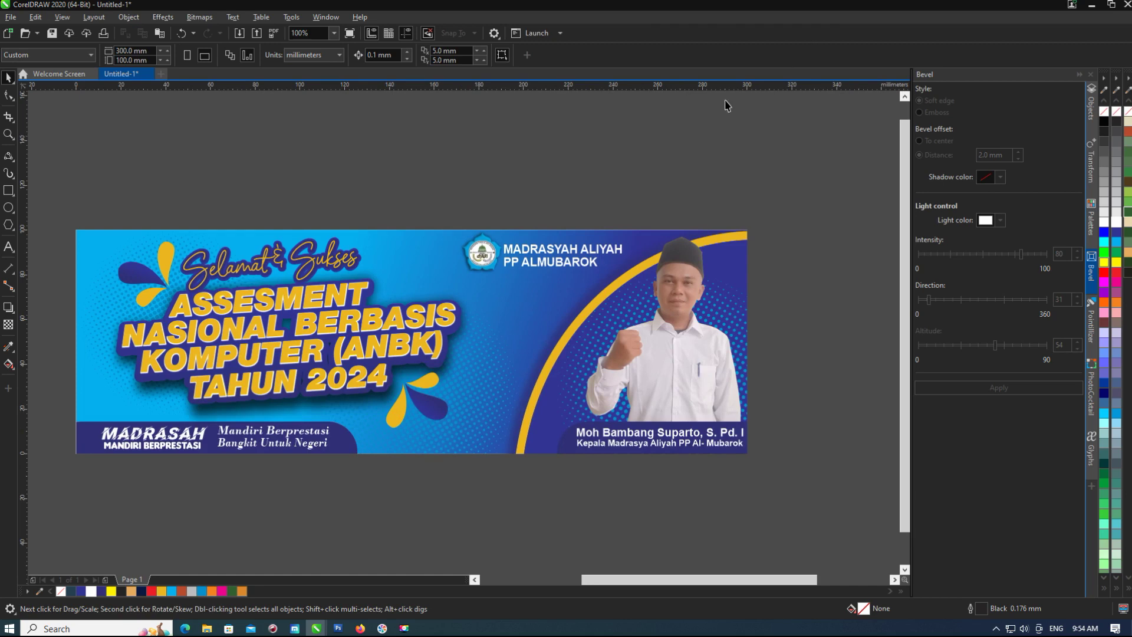
scroll(366, 274, "down", 1)
Try a fountain transparency on the banner background, then undo it.
left_click(371, 270)
left_click(9, 324)
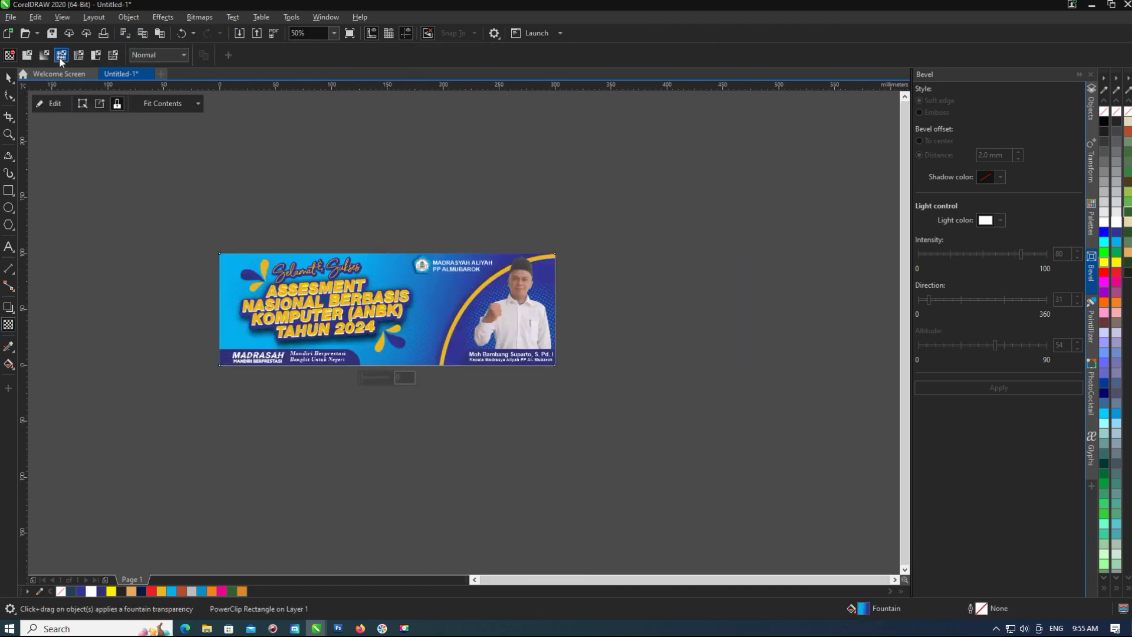
left_click(44, 55)
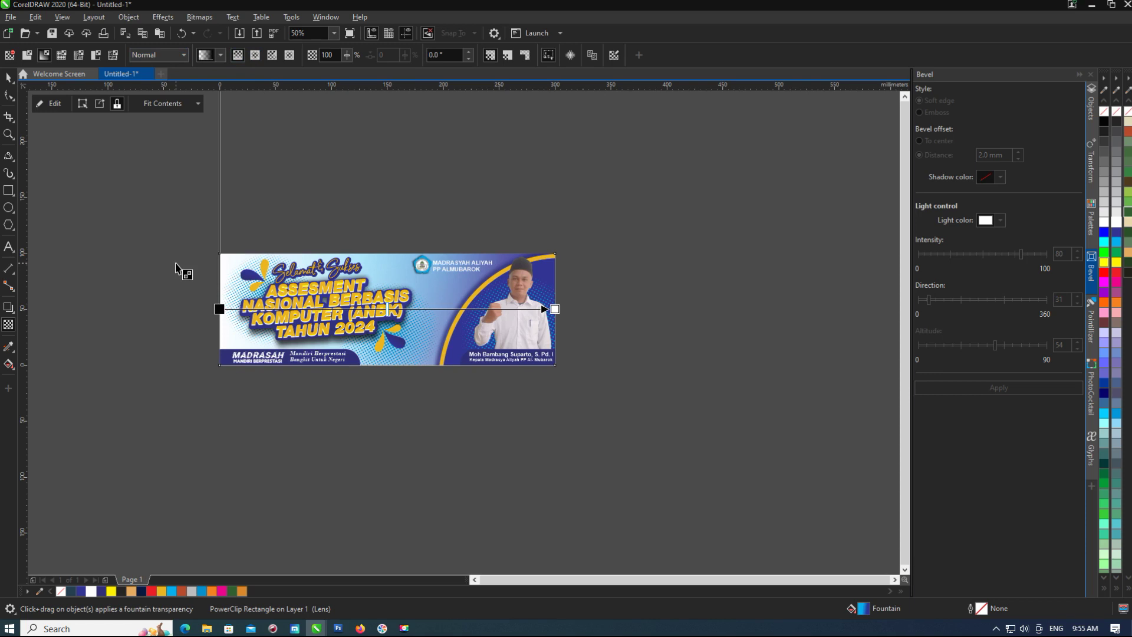
key("ctrl+z")
Enlarge the background's radial gradient and move its light-blue centre up and left.
key("g")
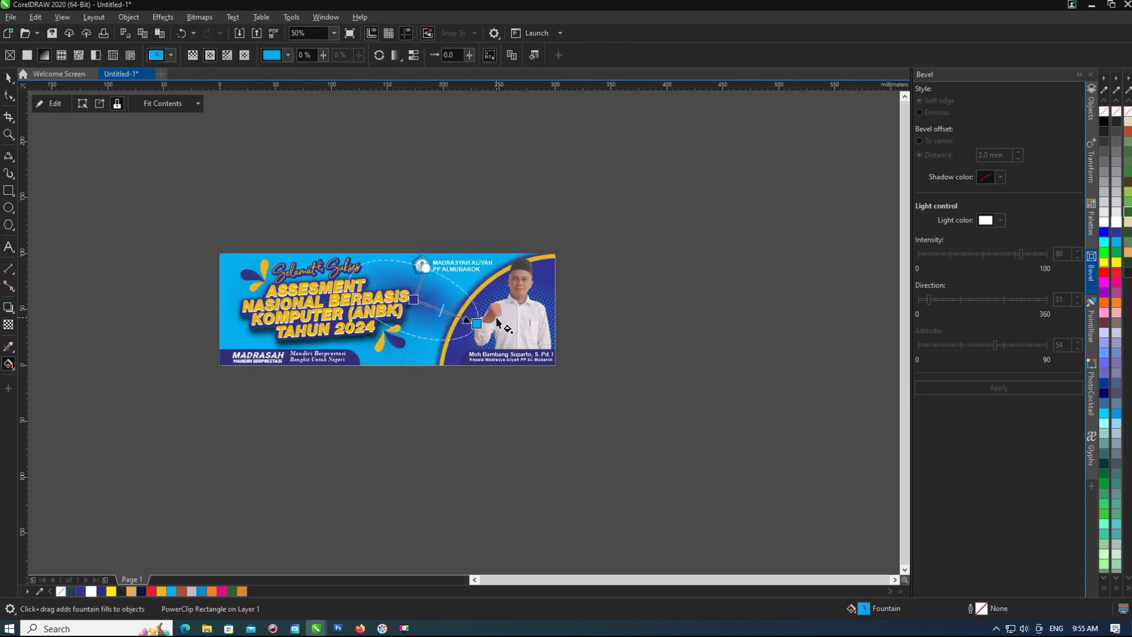
left_click_drag(490, 326, 483, 410)
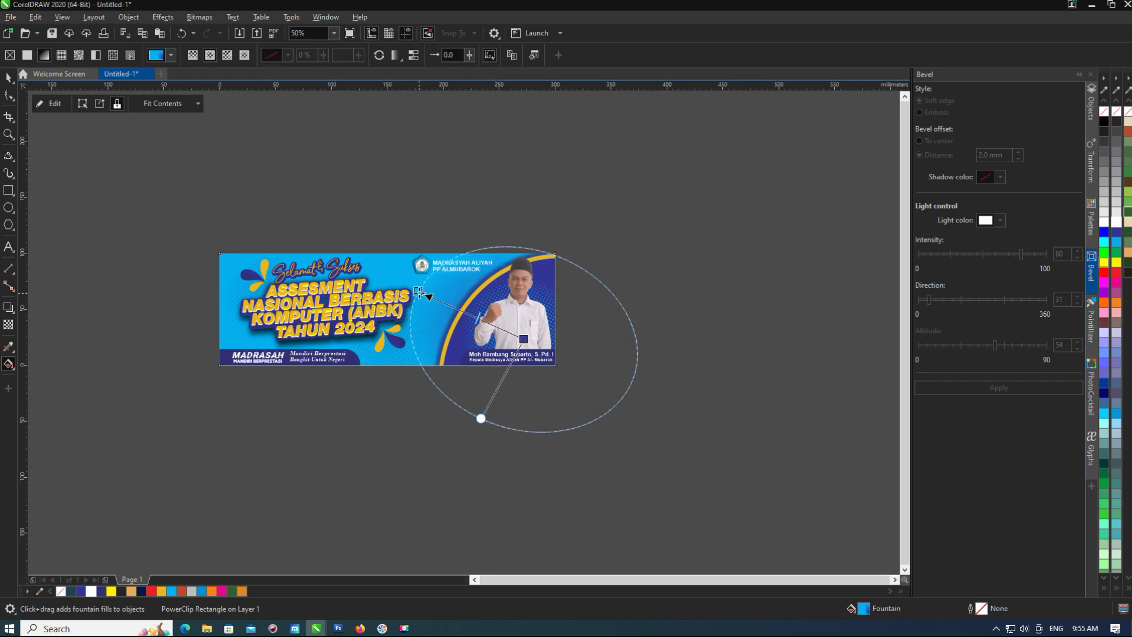
left_click_drag(523, 339, 486, 326)
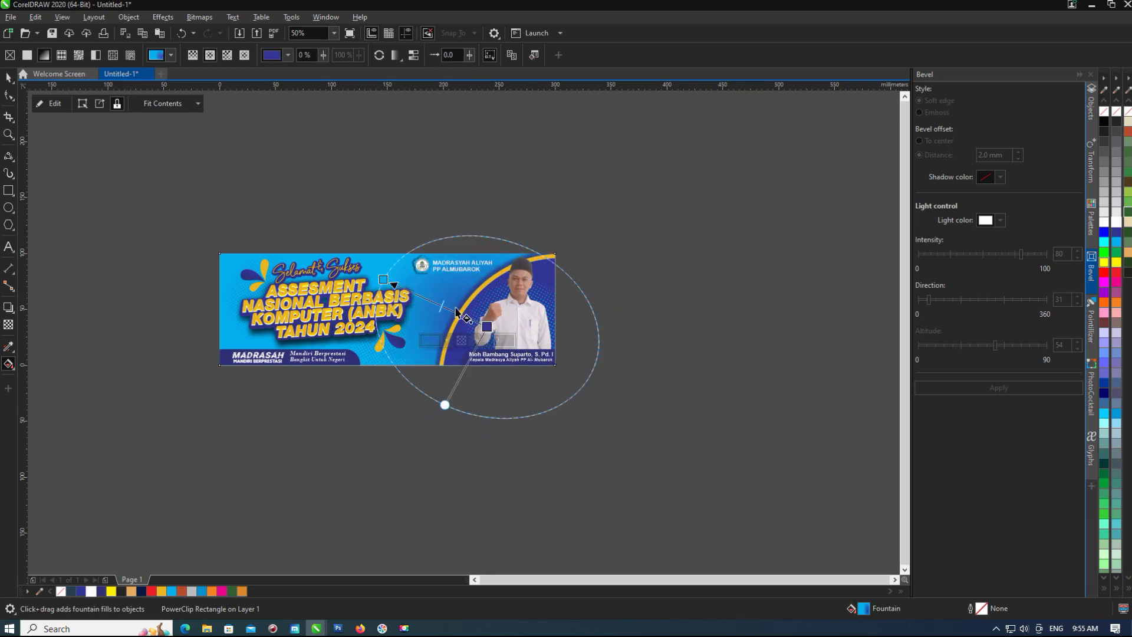
left_click_drag(383, 279, 364, 255)
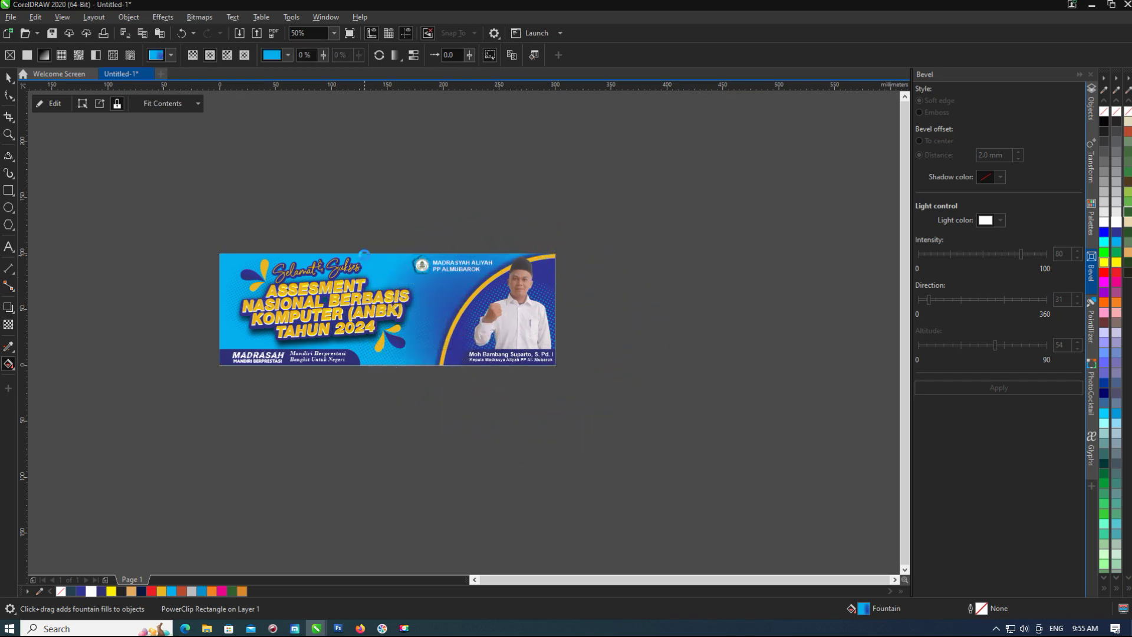
Return to the Pick tool and briefly select, then deselect, the logo and school name.
left_click(12, 81)
left_click(27, 78)
scroll(420, 280, "up", 5)
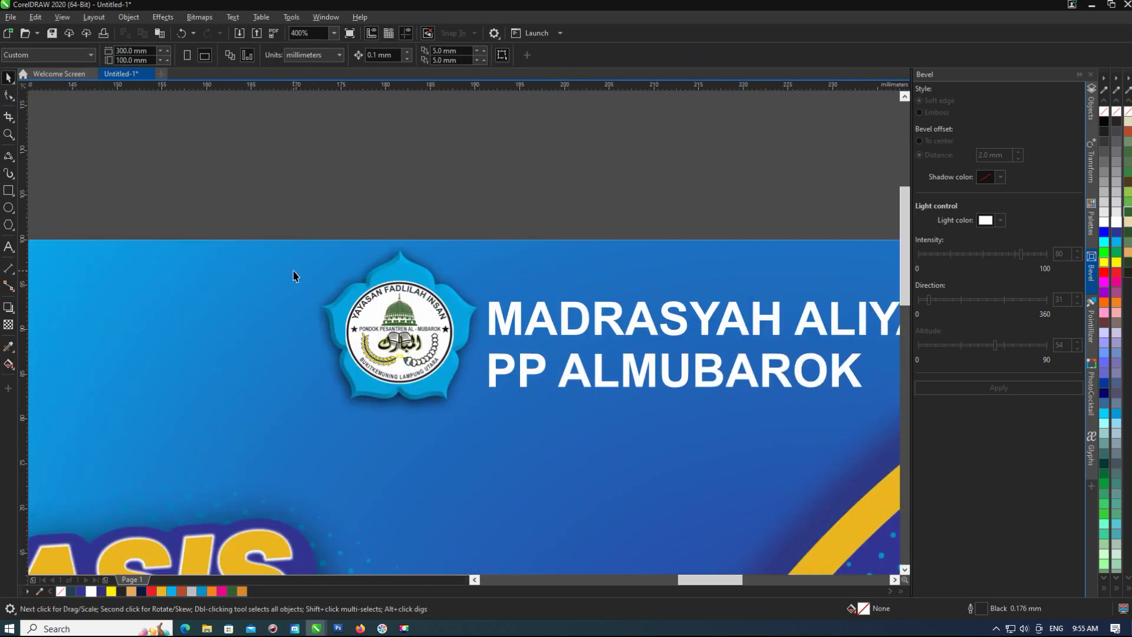
scroll(295, 276, "down", 2)
left_click_drag(254, 202, 662, 379)
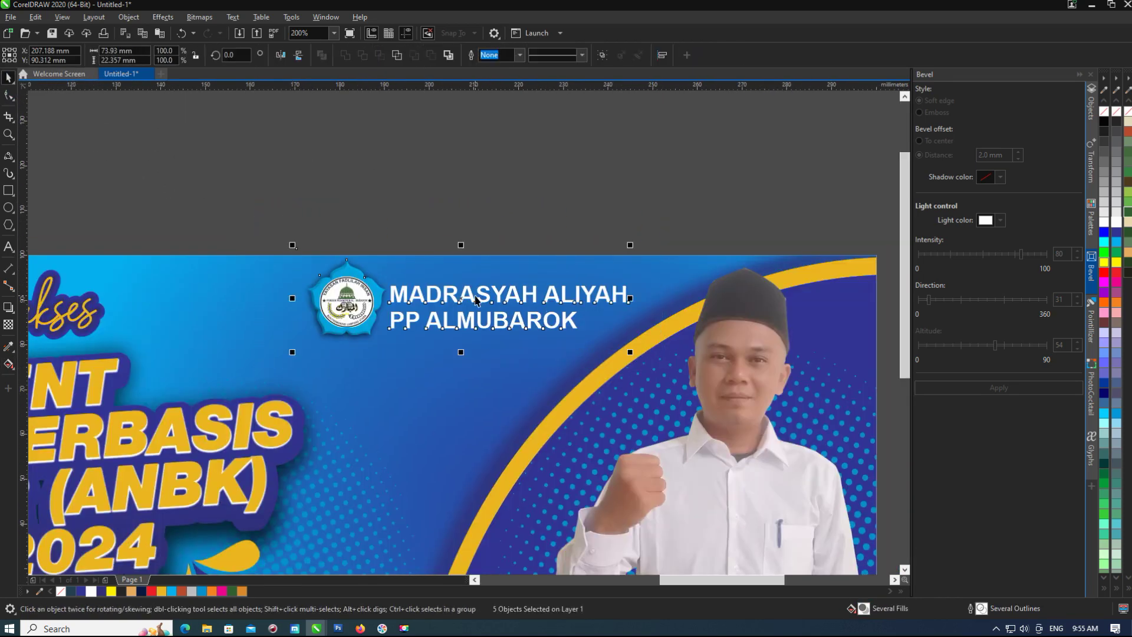
key("Escape")
scroll(354, 295, "down", 3)
scroll(318, 271, "up", 1)
scroll(453, 391, "down", 1)
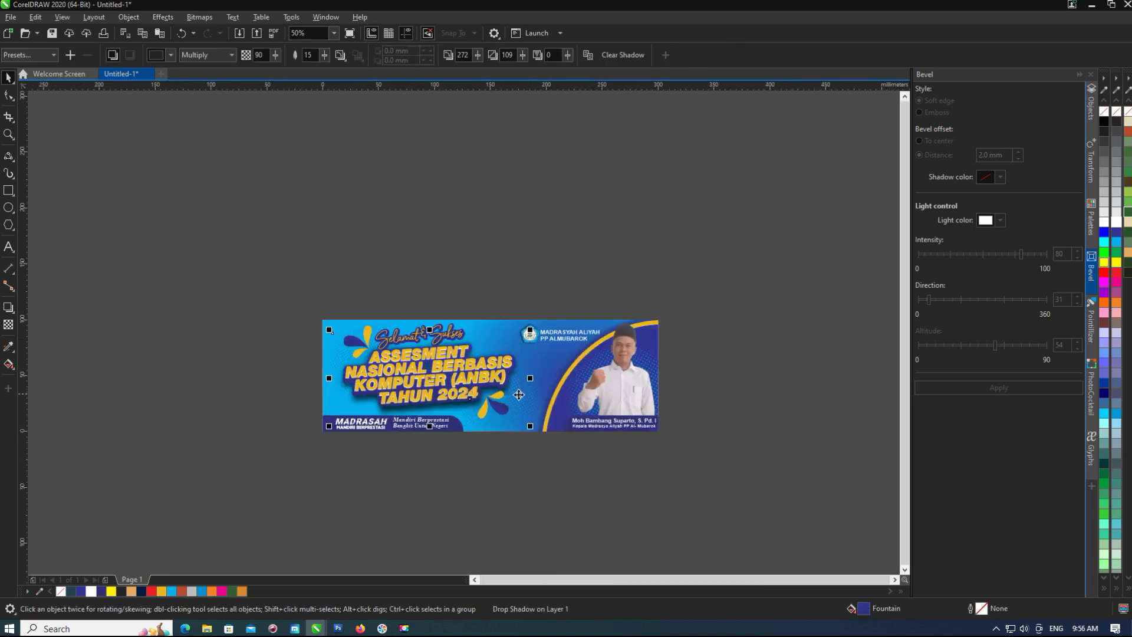
Recolour the background gradient nodes dark blue and dark navy and enlarge the radial fill.
left_click(514, 431)
key("g")
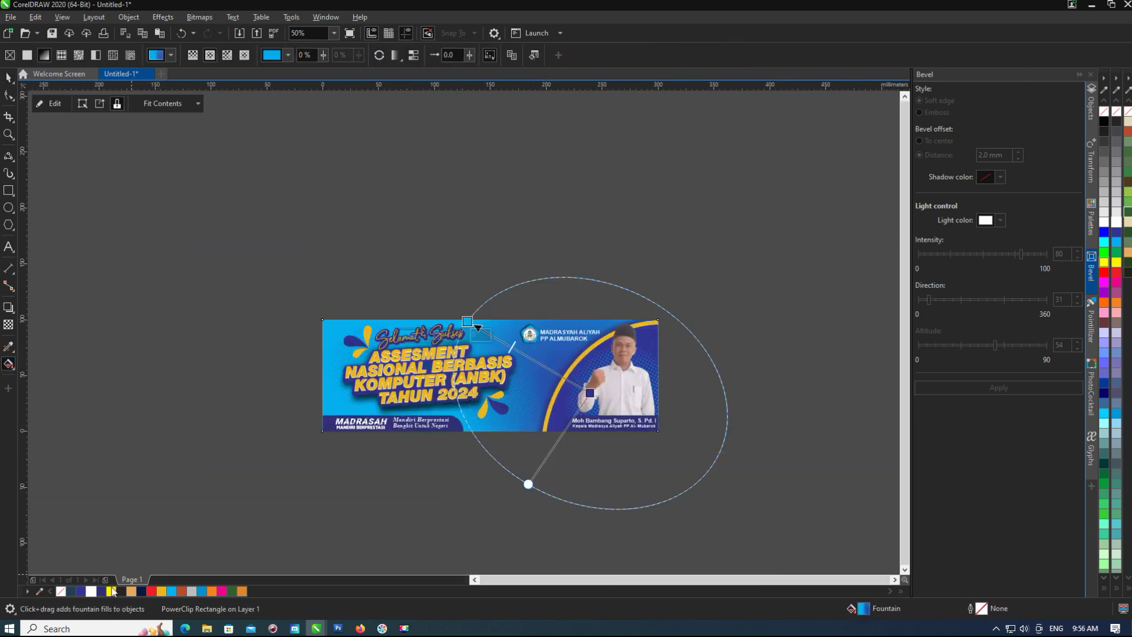
left_click(81, 591)
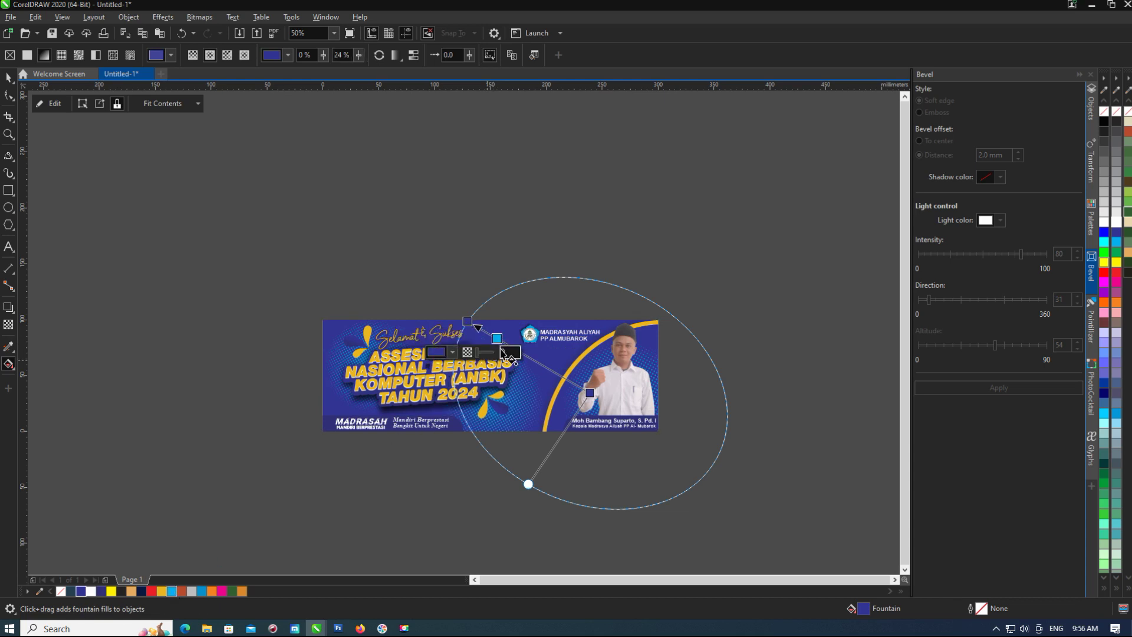
left_click_drag(467, 321, 322, 316)
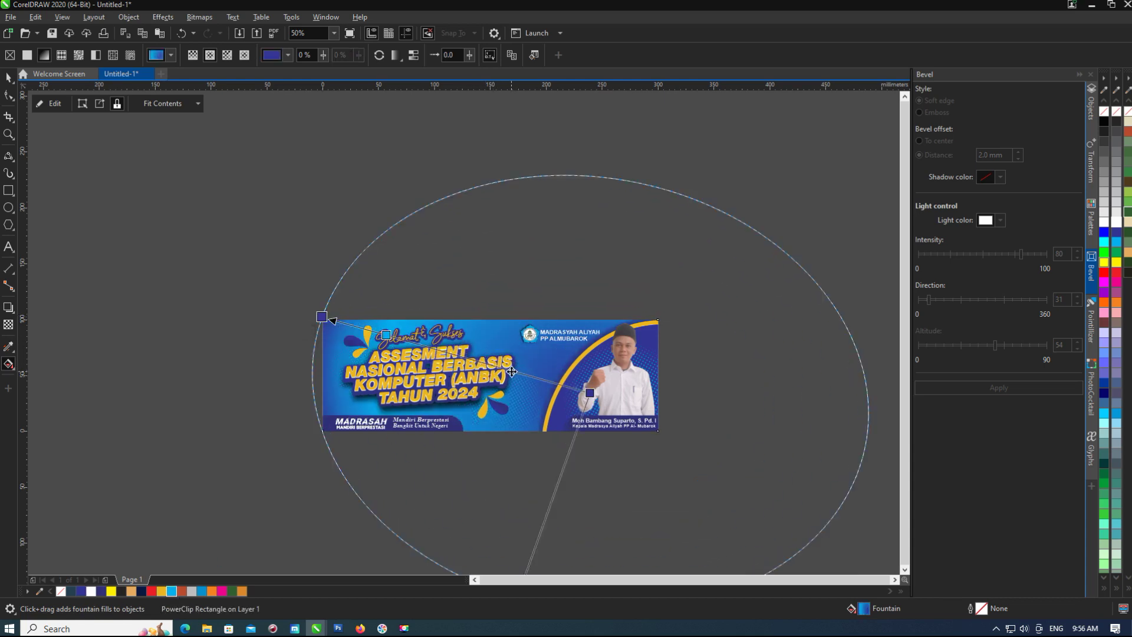
left_click_drag(81, 592, 516, 384)
left_click(547, 381)
Add a light cyan gradient node, then reposition, rotate and resize the gradient ellipse.
double_click(496, 365)
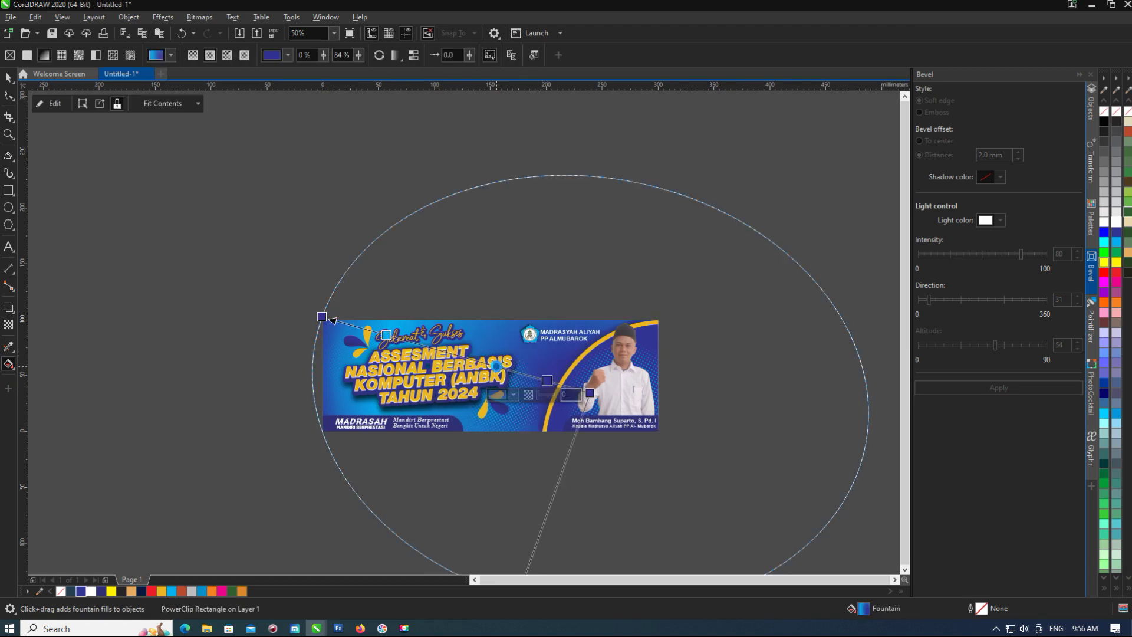
left_click(171, 591)
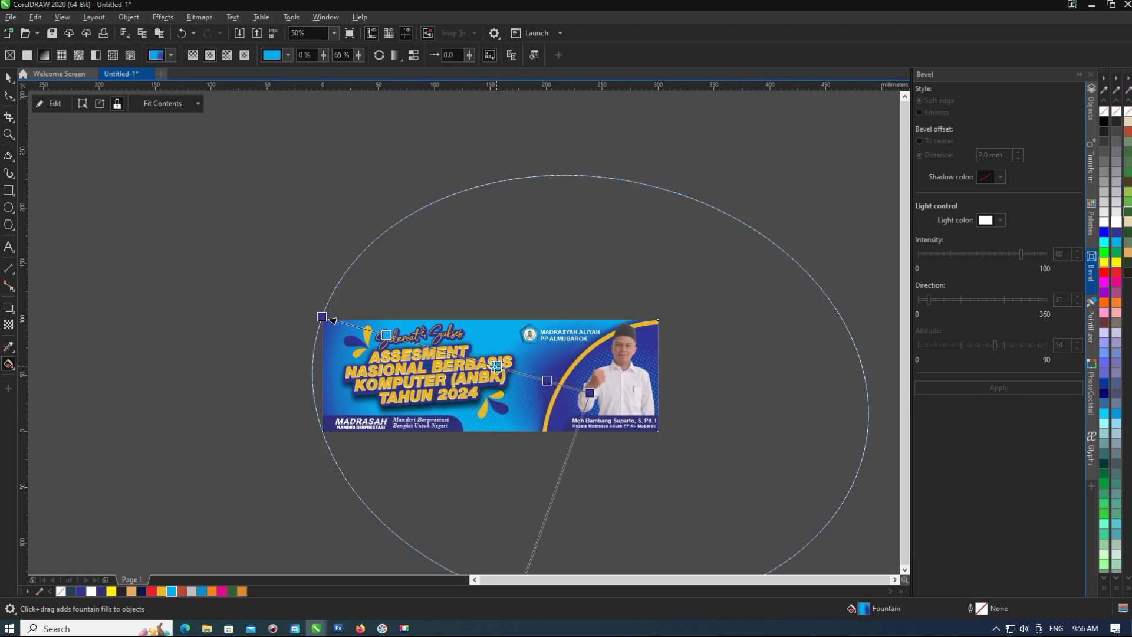
left_click_drag(322, 317, 420, 274)
left_click_drag(590, 392, 563, 381)
scroll(564, 380, "down", 1)
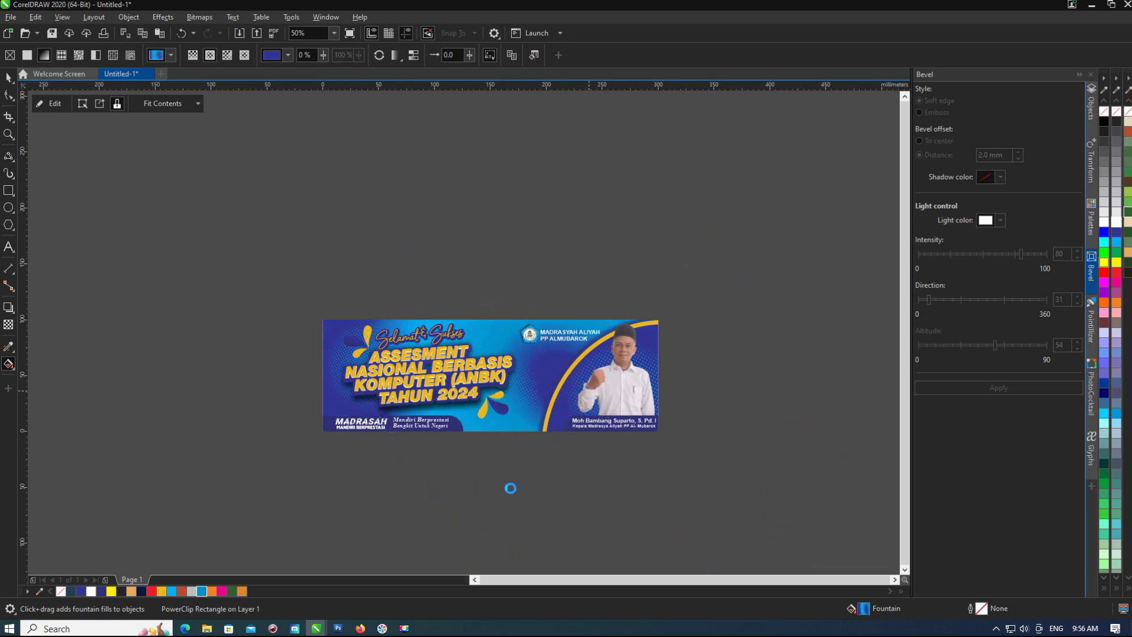
left_click_drag(503, 443, 464, 505)
scroll(475, 313, "up", 1)
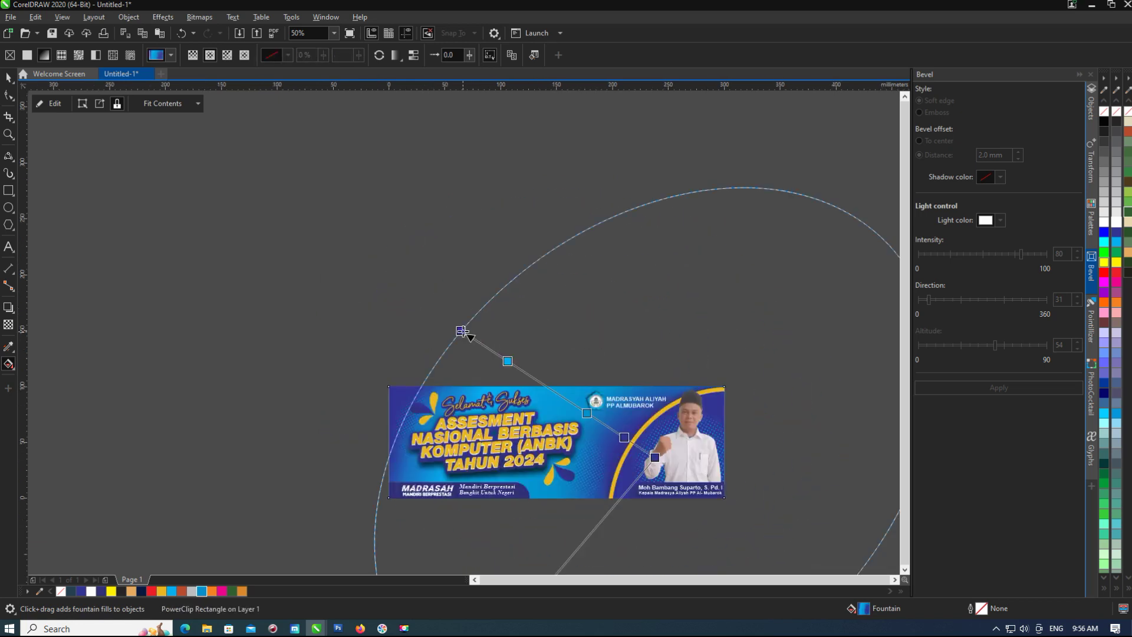
Add two more gradient nodes, push one outward, and reshape the gradient into a circle.
double_click(607, 437)
double_click(465, 376)
left_click_drag(602, 435, 625, 445)
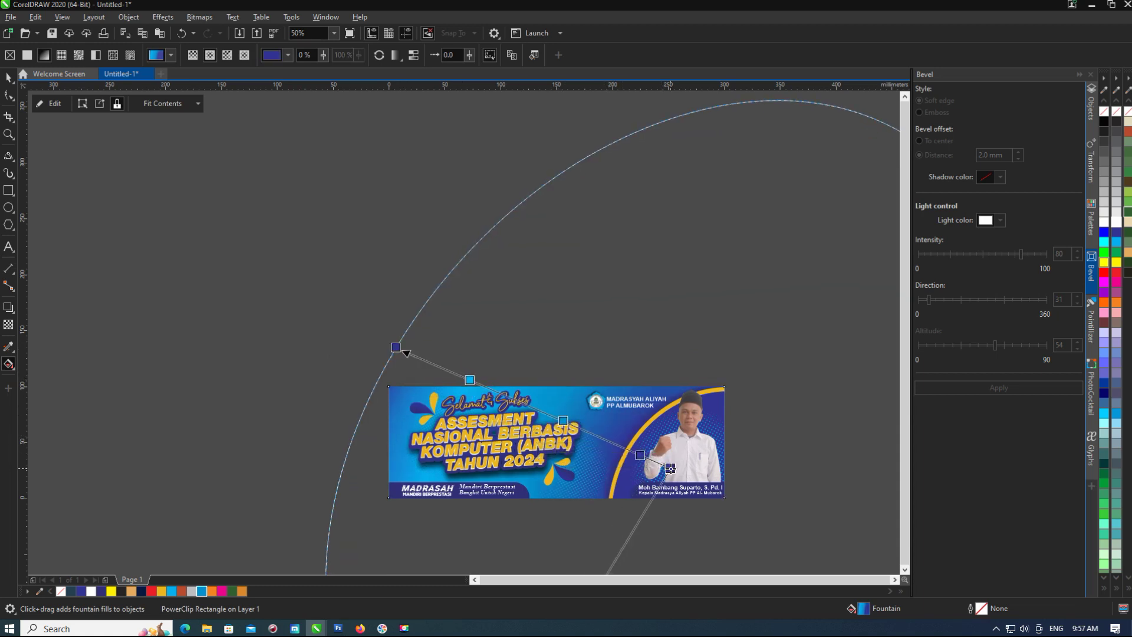
scroll(560, 425, "down", 5)
left_click_drag(535, 523, 554, 505)
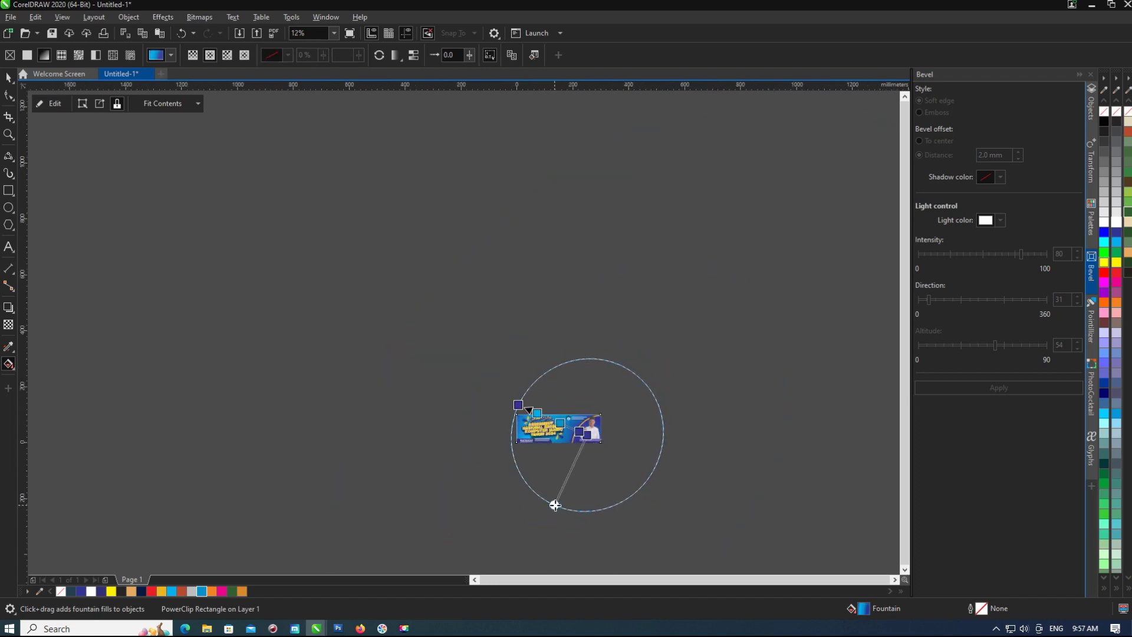
scroll(557, 500, "up", 7)
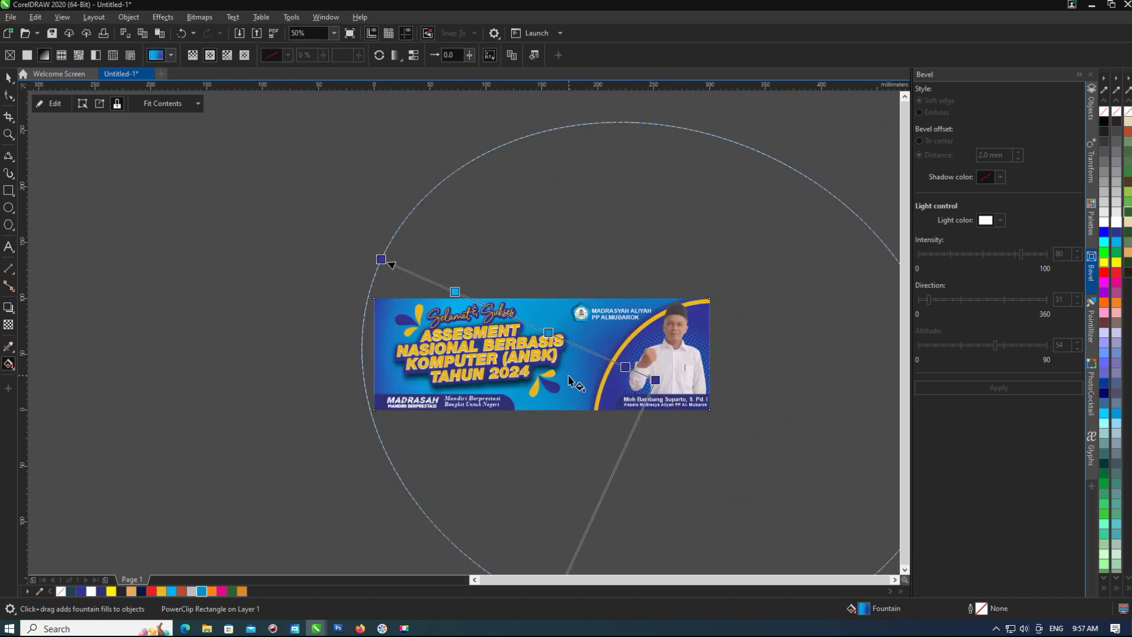
key("space")
Save the drawing as Asesement.cdr.
scroll(259, 280, "down", 2)
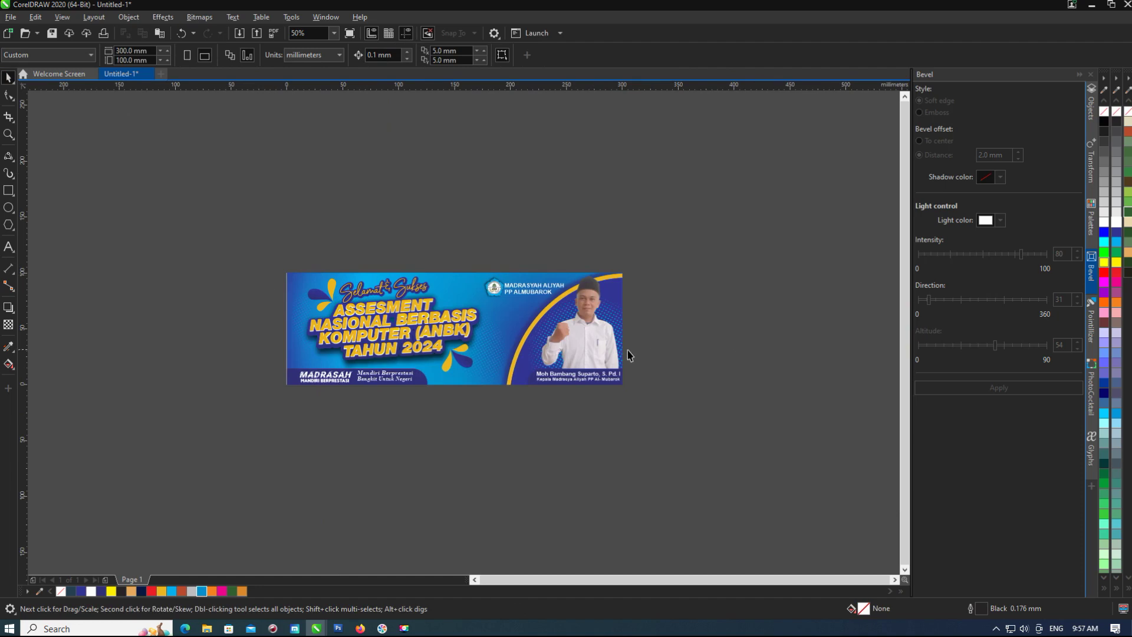
key("ctrl+s")
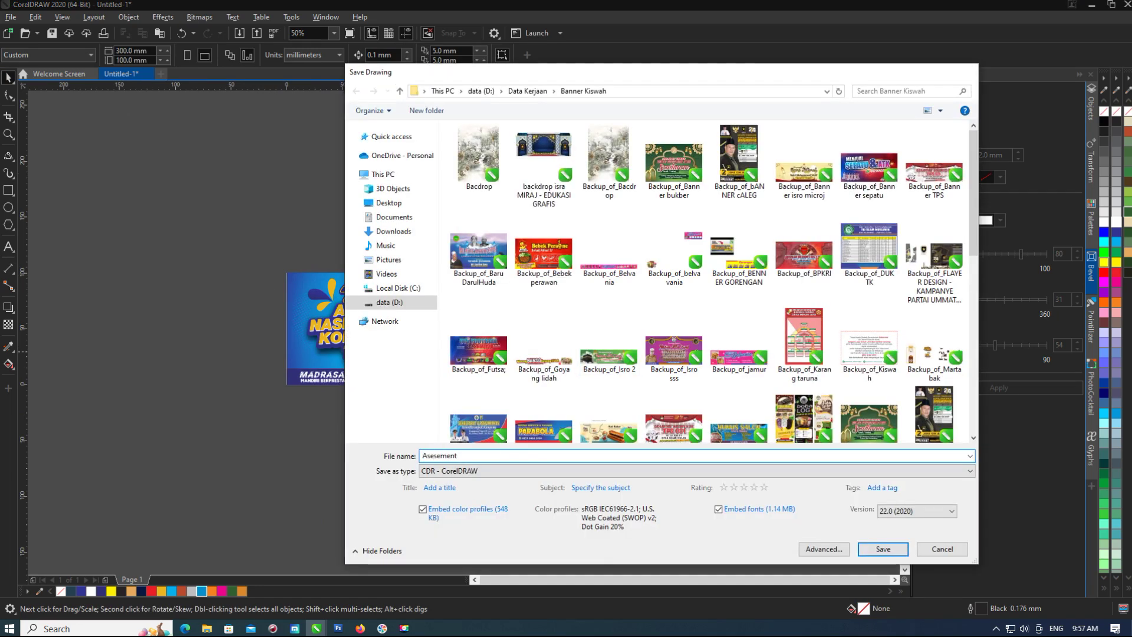
type("Asesement")
key("Return")
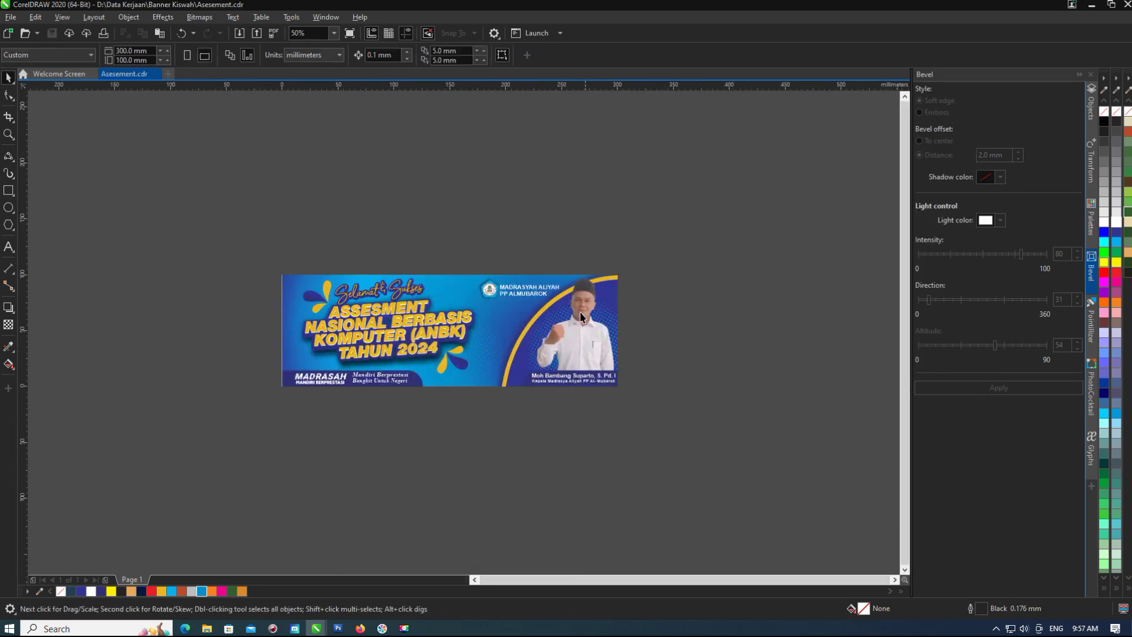
left_click(581, 316)
scroll(580, 316, "up", 2)
scroll(539, 362, "down", 2)
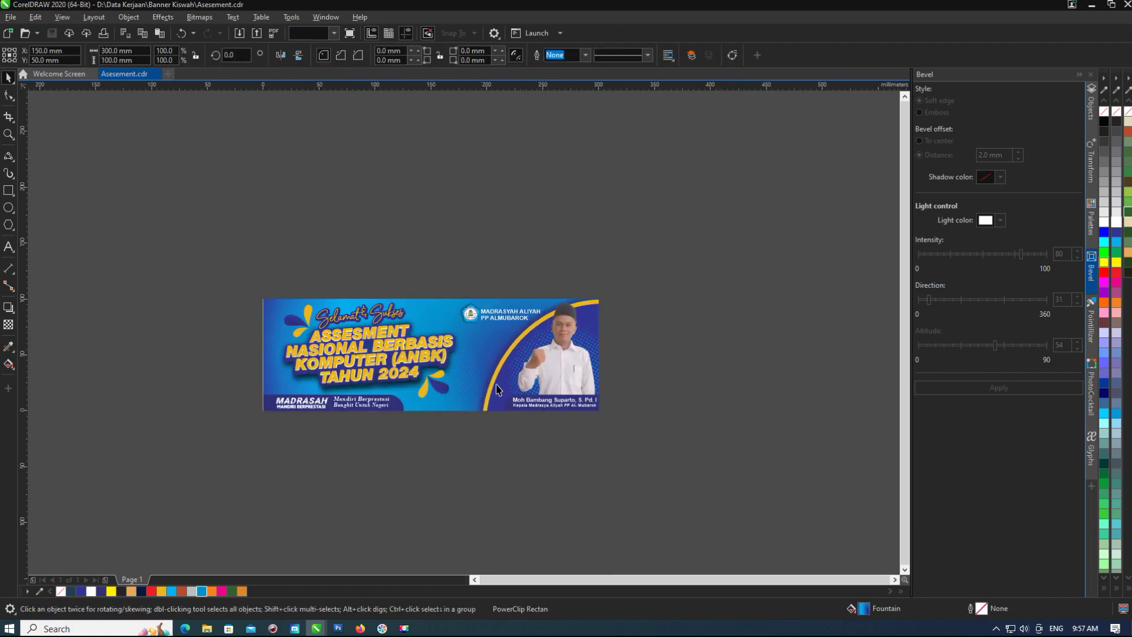
left_click(290, 357)
scroll(290, 357, "up", 1)
scroll(392, 332, "up", 2)
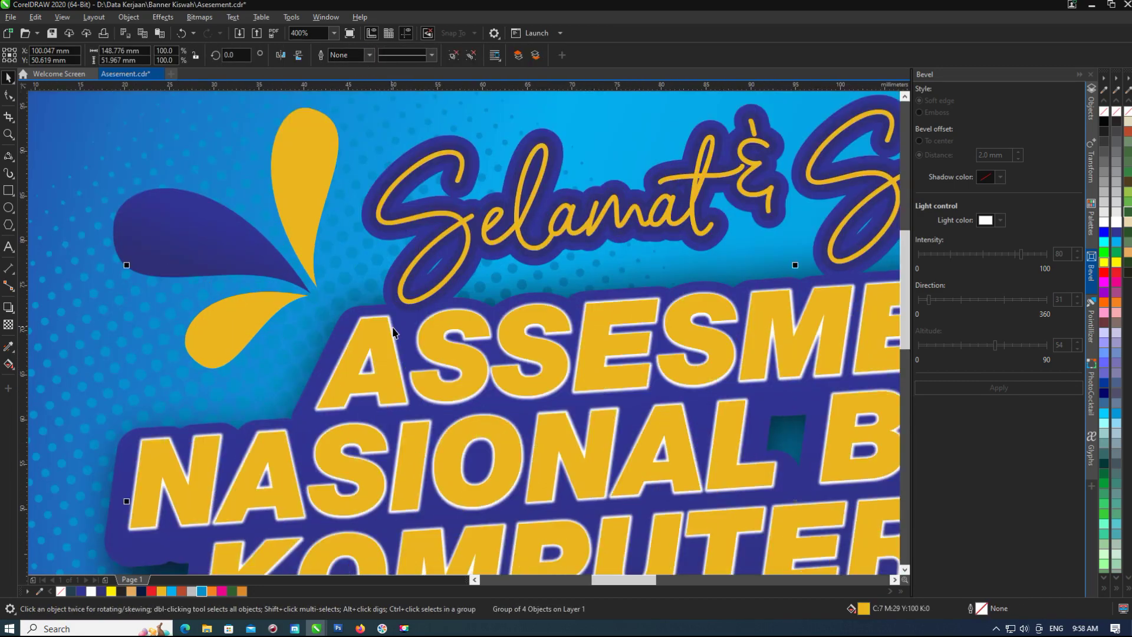
right_click(172, 592)
scroll(285, 433, "down", 2)
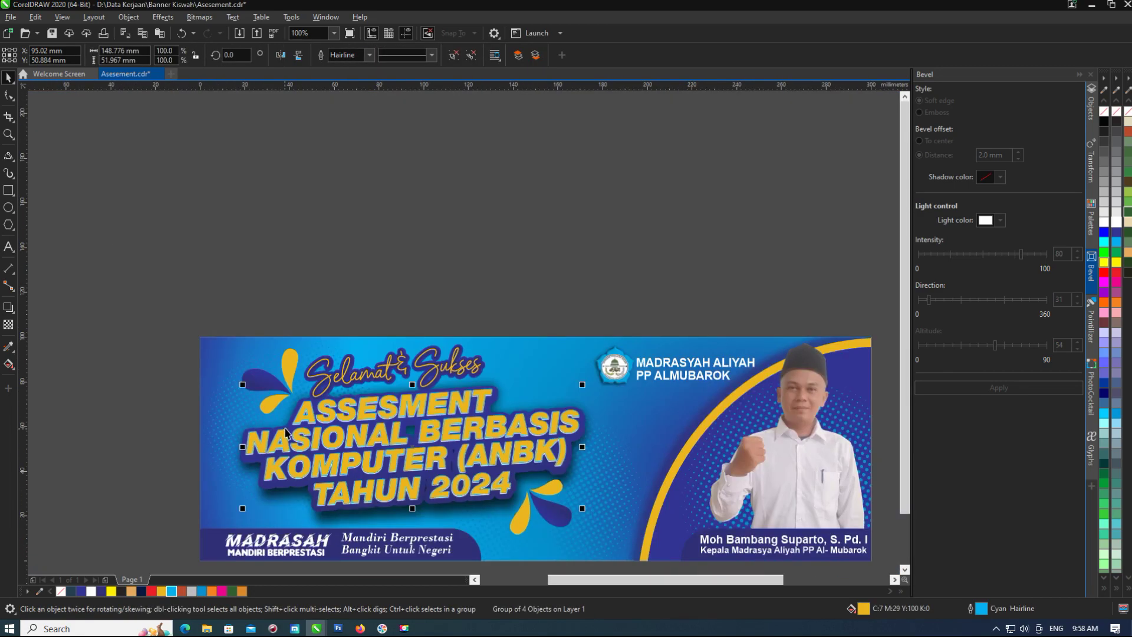
key("F12")
left_click(493, 269)
left_click(475, 336)
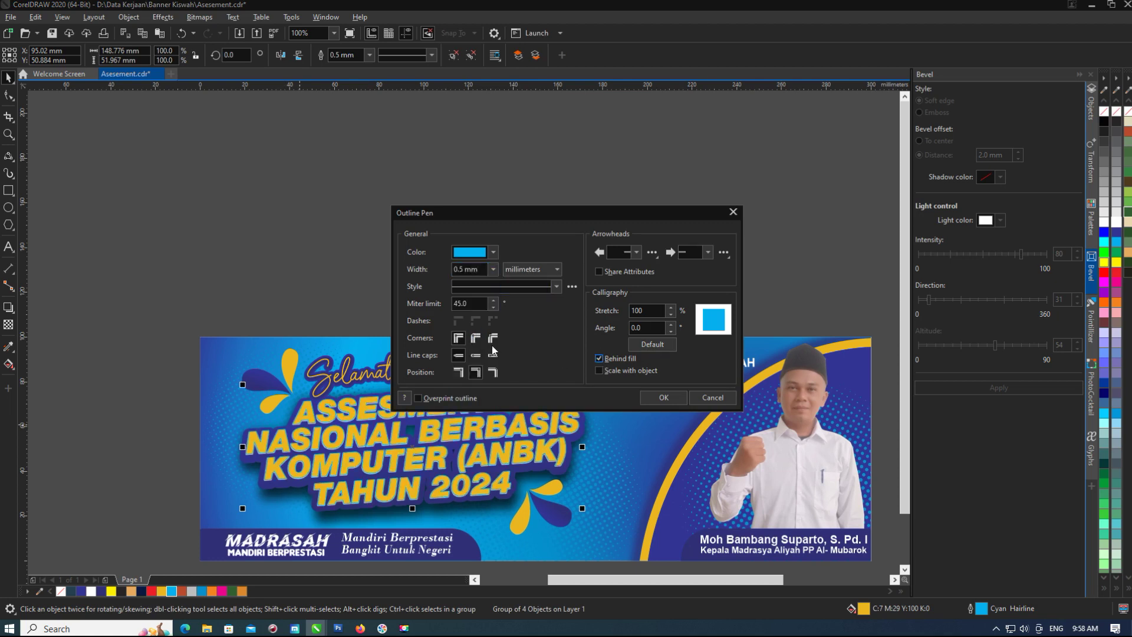
left_click(492, 269)
left_click(471, 354)
left_click(663, 397)
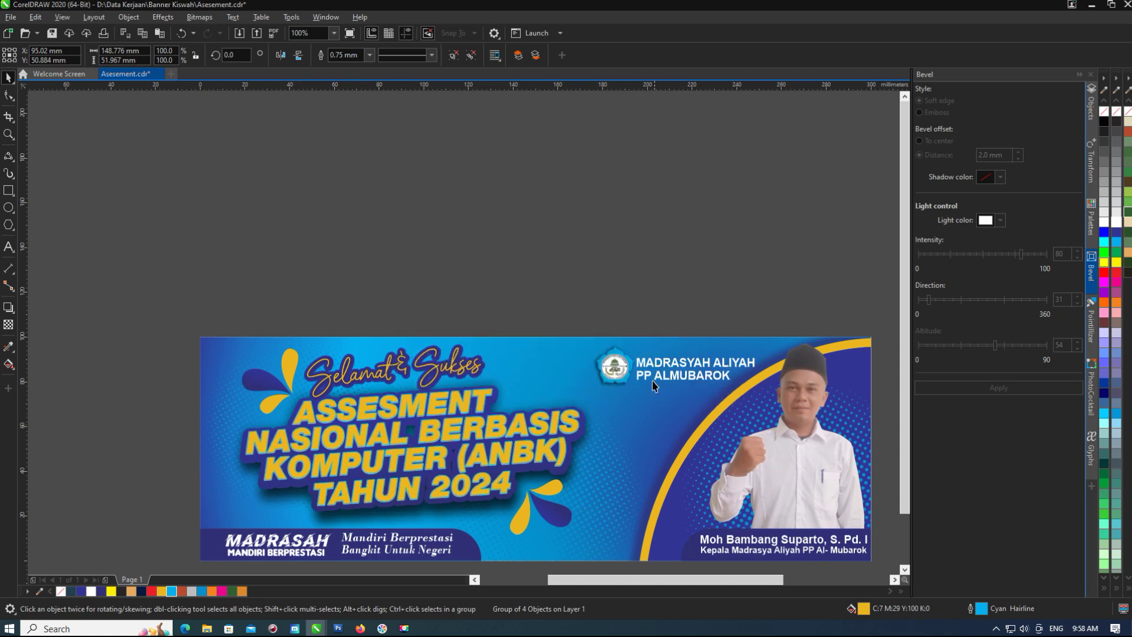
key("Escape")
scroll(457, 437, "up", 2)
scroll(457, 437, "down", 3)
scroll(260, 392, "up", 2)
scroll(259, 392, "down", 1)
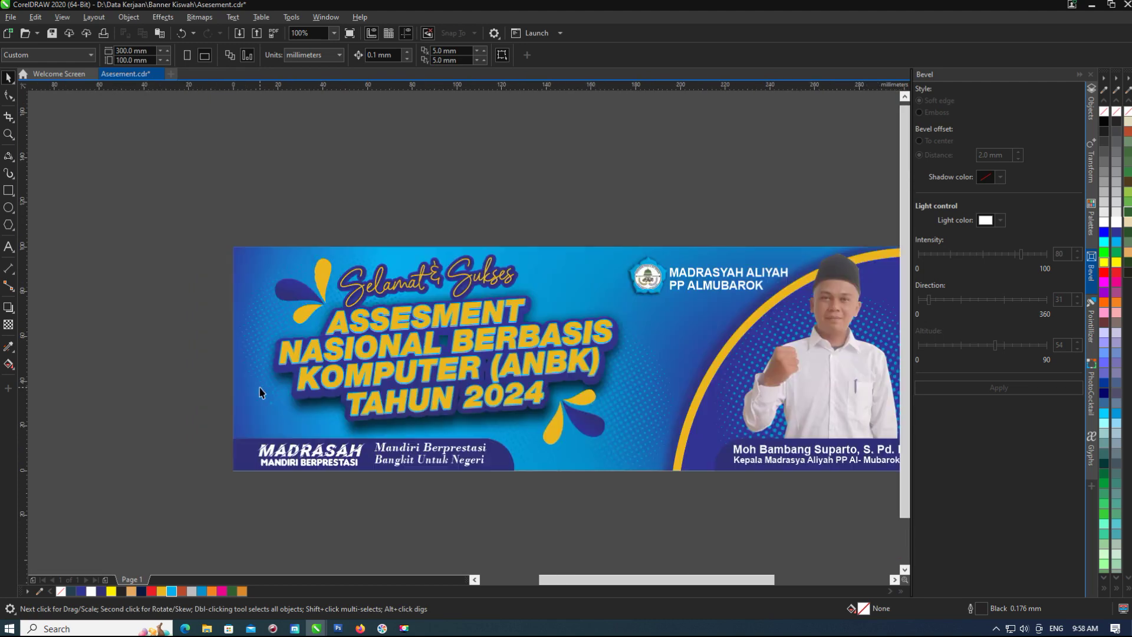
scroll(389, 454, "up", 1)
scroll(389, 454, "down", 1)
left_click(594, 461)
left_click(571, 489)
scroll(565, 488, "down", 1)
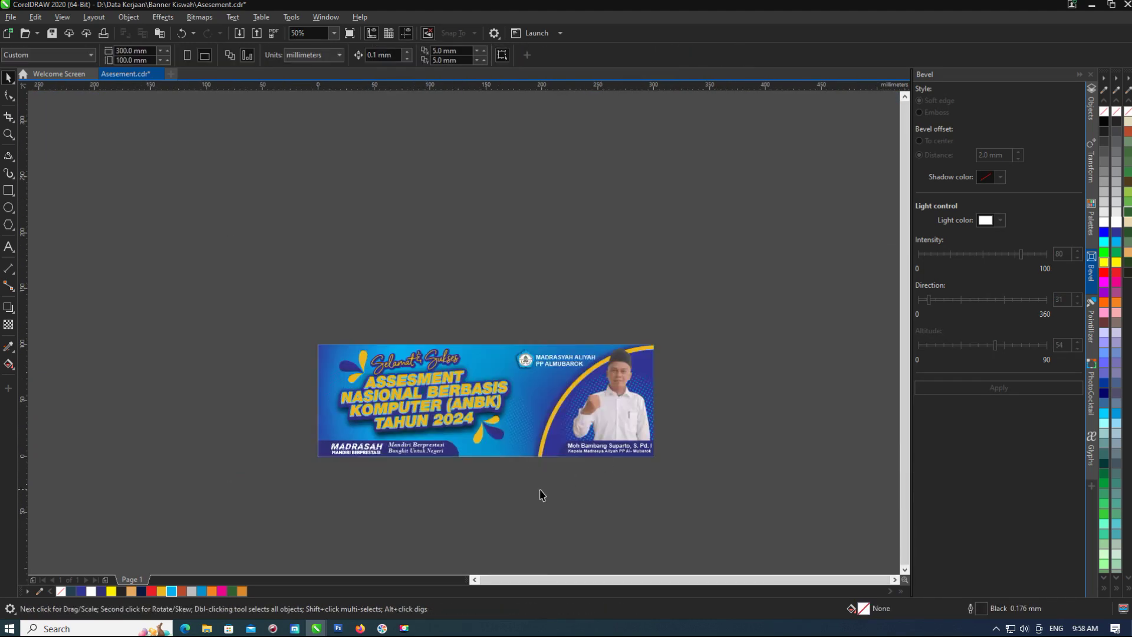
scroll(505, 454, "up", 2)
left_click(411, 417)
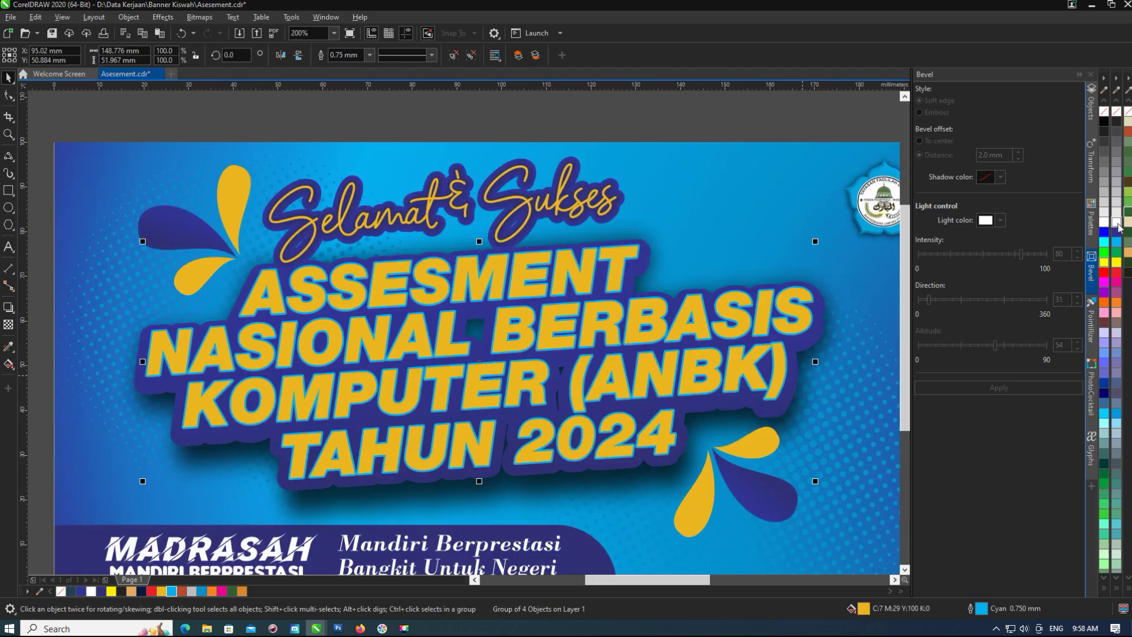
scroll(153, 395, "up", 2)
key("ctrl+z")
scroll(207, 379, "down", 2)
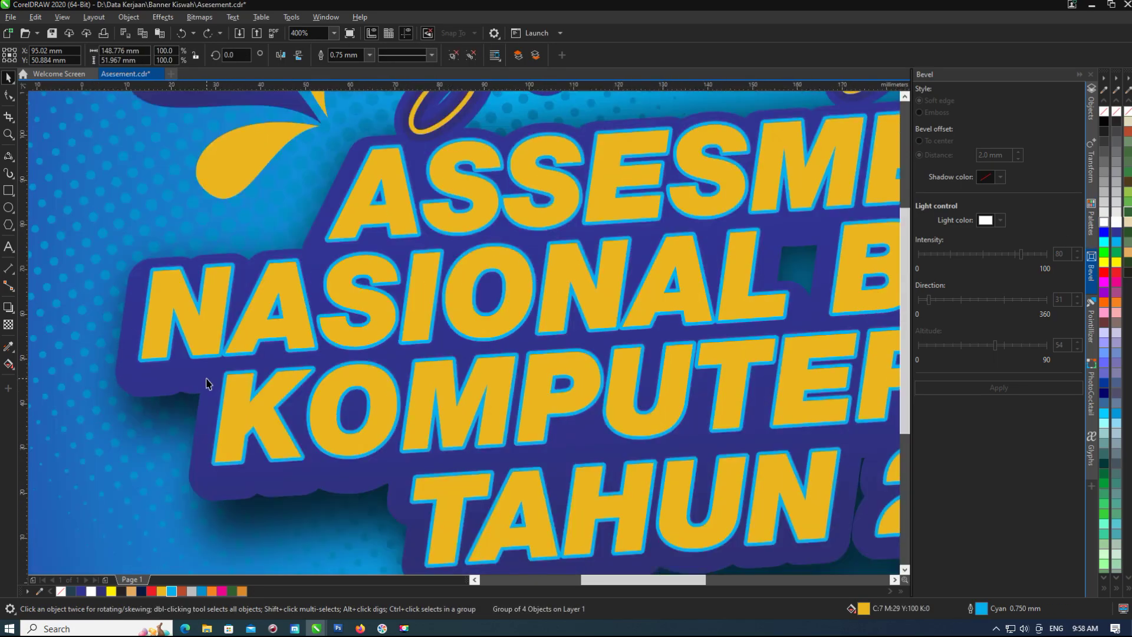
scroll(328, 367, "down", 1)
key("ctrl+z")
scroll(395, 413, "up", 2)
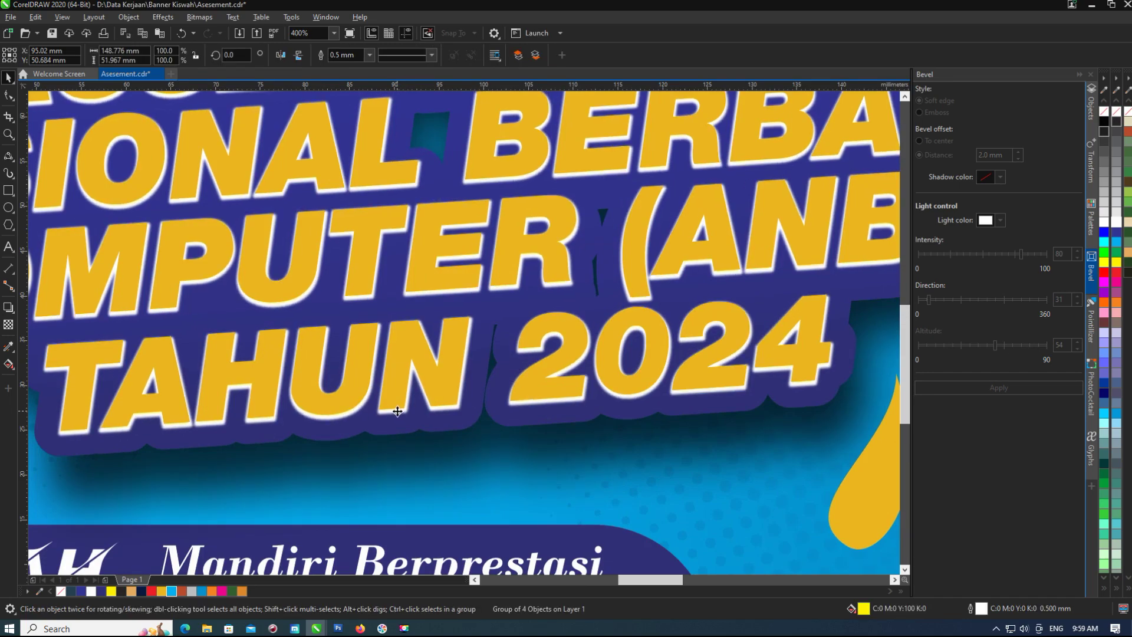
scroll(393, 405, "down", 2)
key("Escape")
left_click(428, 355)
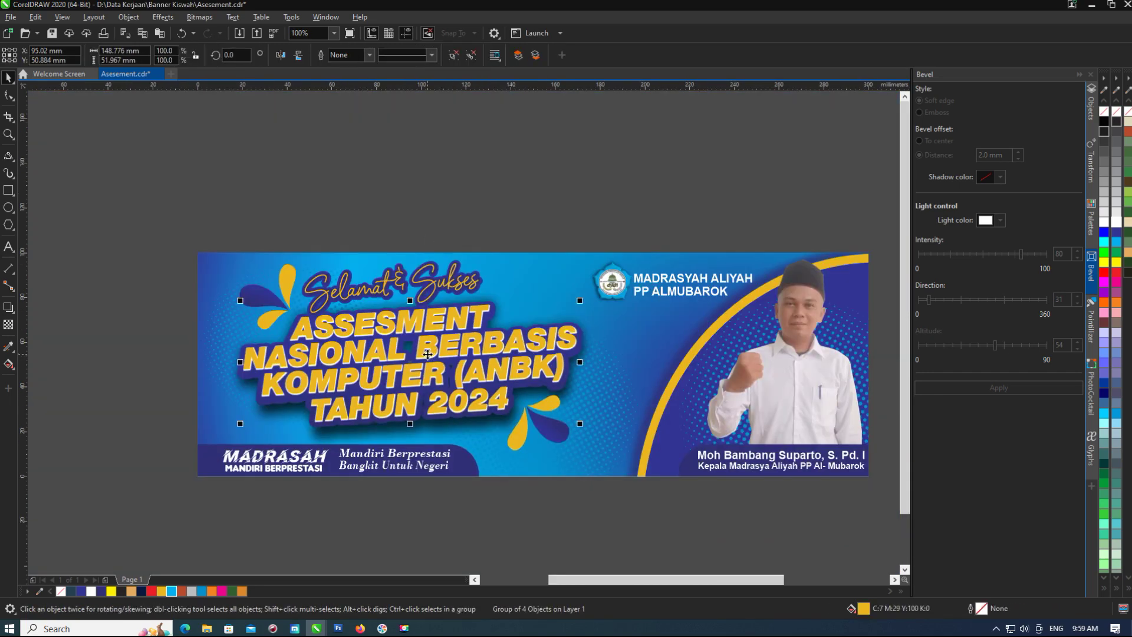